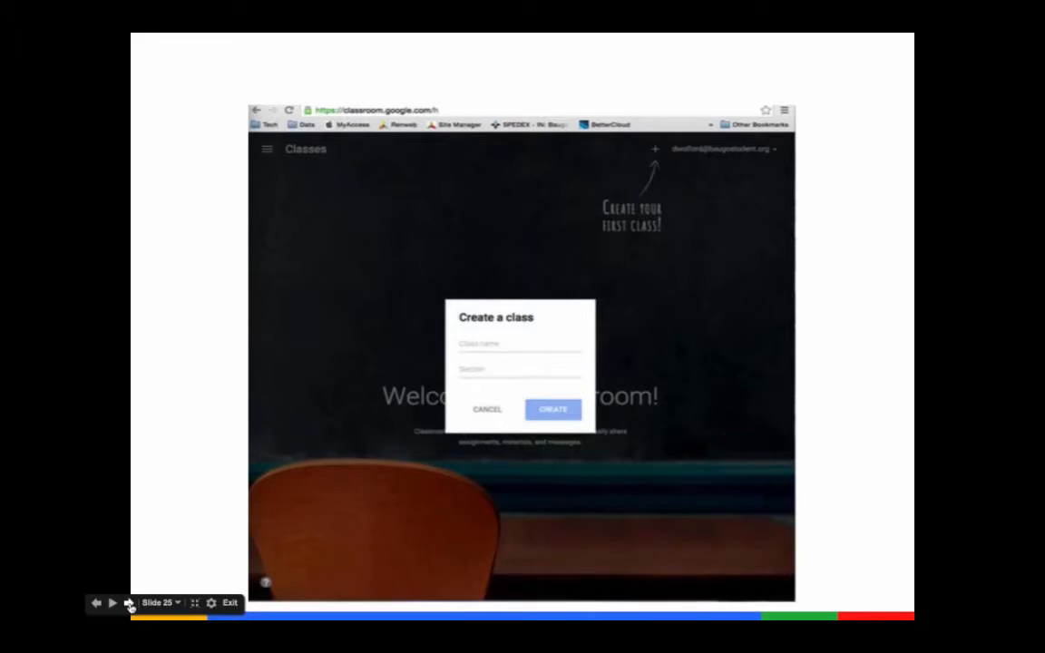
- Advance the slideshow to the next slide and exit presentation mode
{"action": "left_click", "coordinate": [130, 605]}
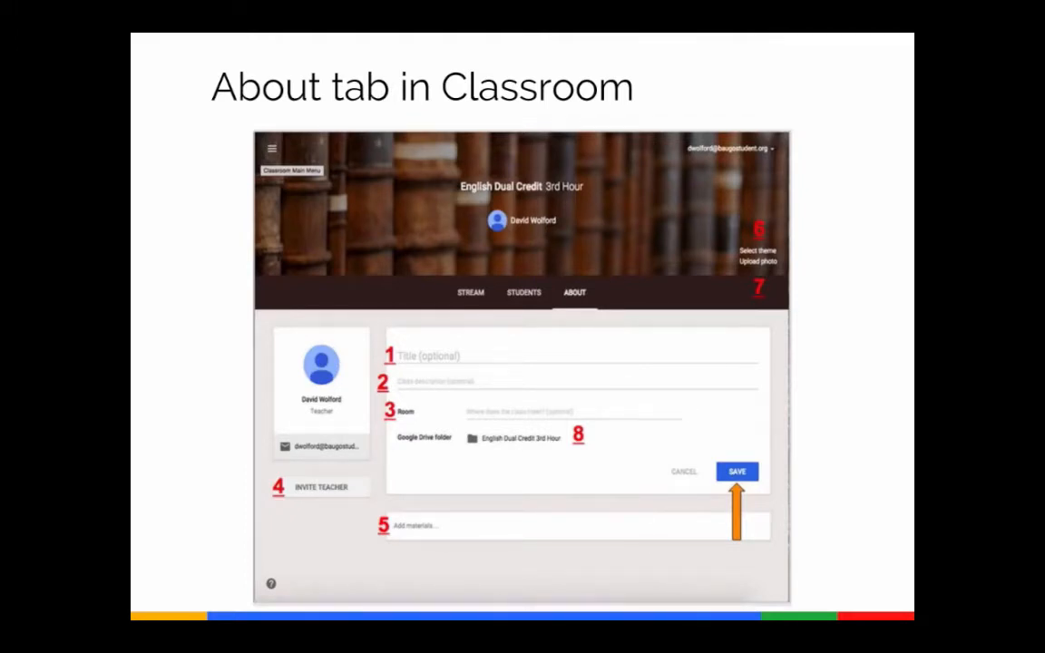
{"action": "key", "text": "Escape"}
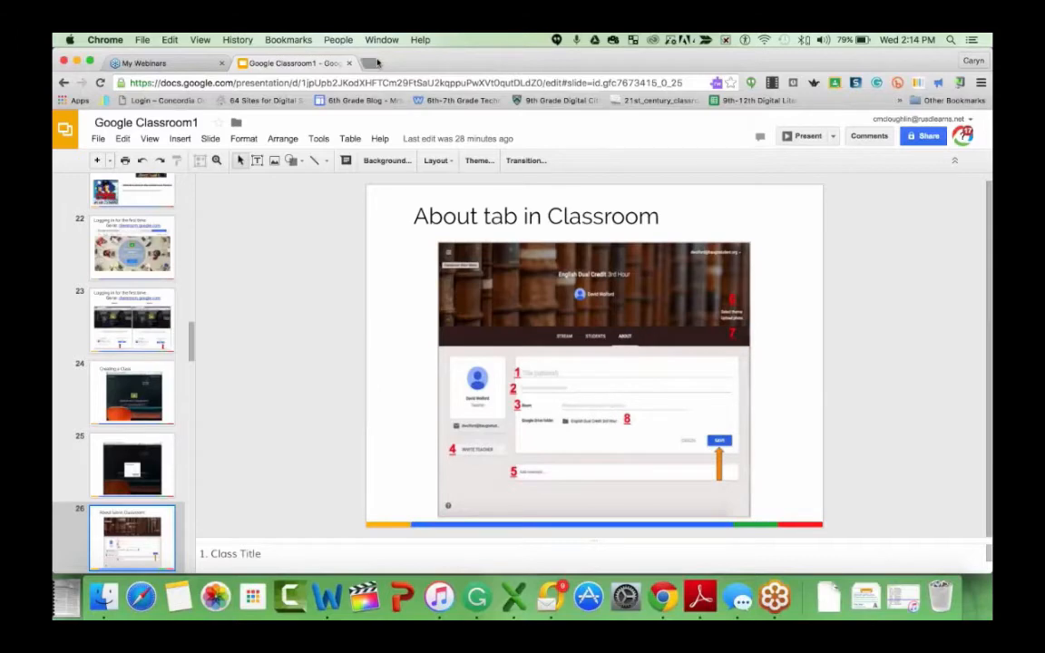
- Open a new browser tab and go to classroom.google.com
{"action": "left_click", "coordinate": [374, 63]}
{"action": "type", "text": "cl"}
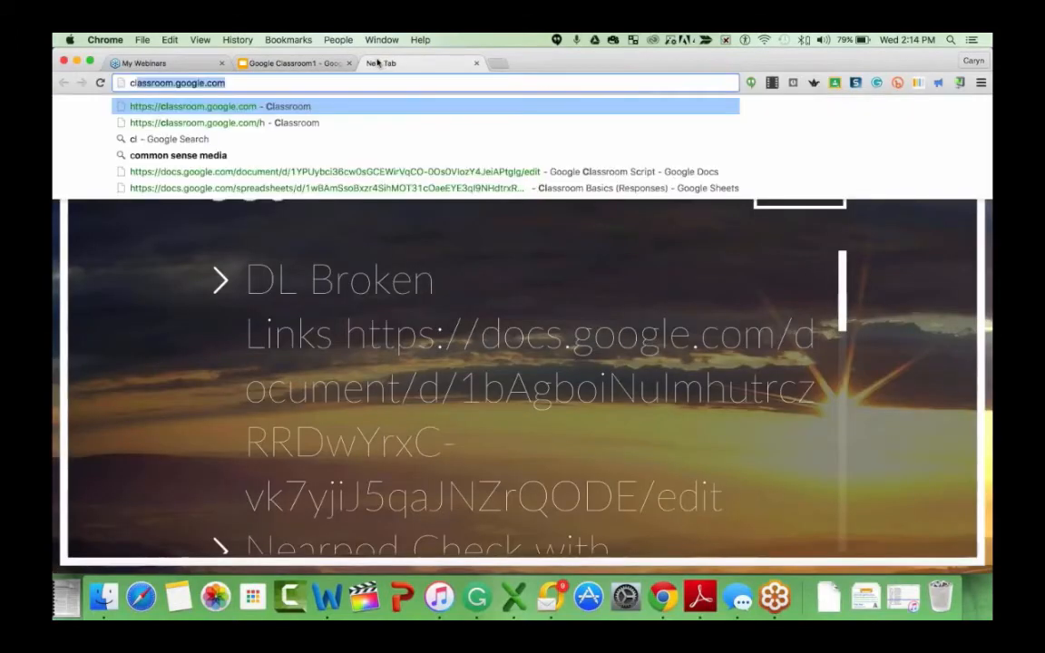
{"action": "type", "text": "assroo"}
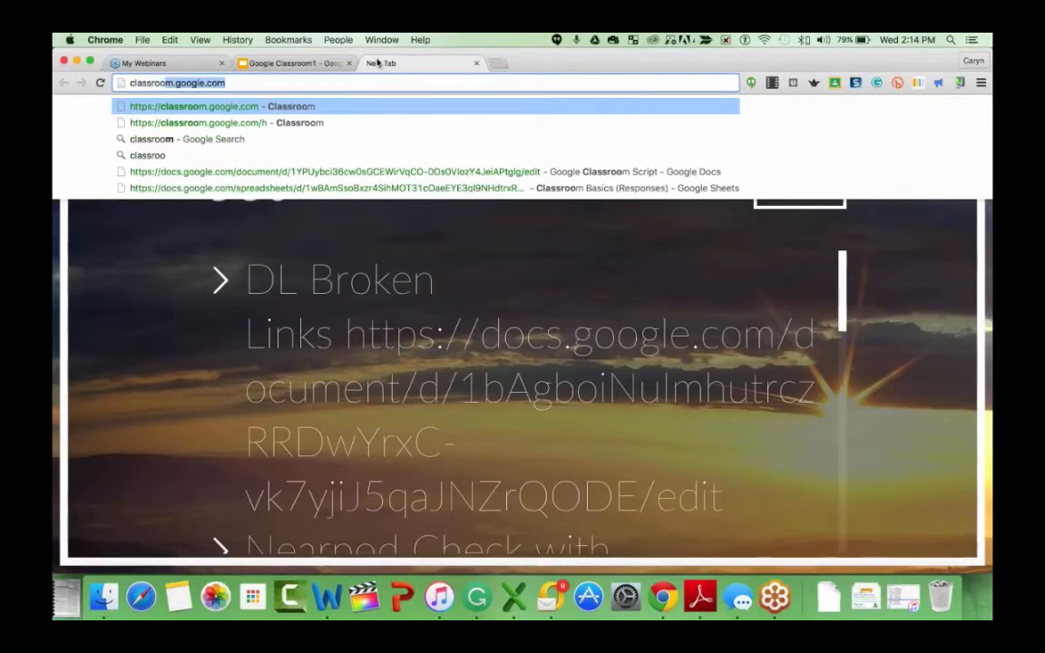
{"action": "type", "text": "m"}
{"action": "key", "text": "Return"}
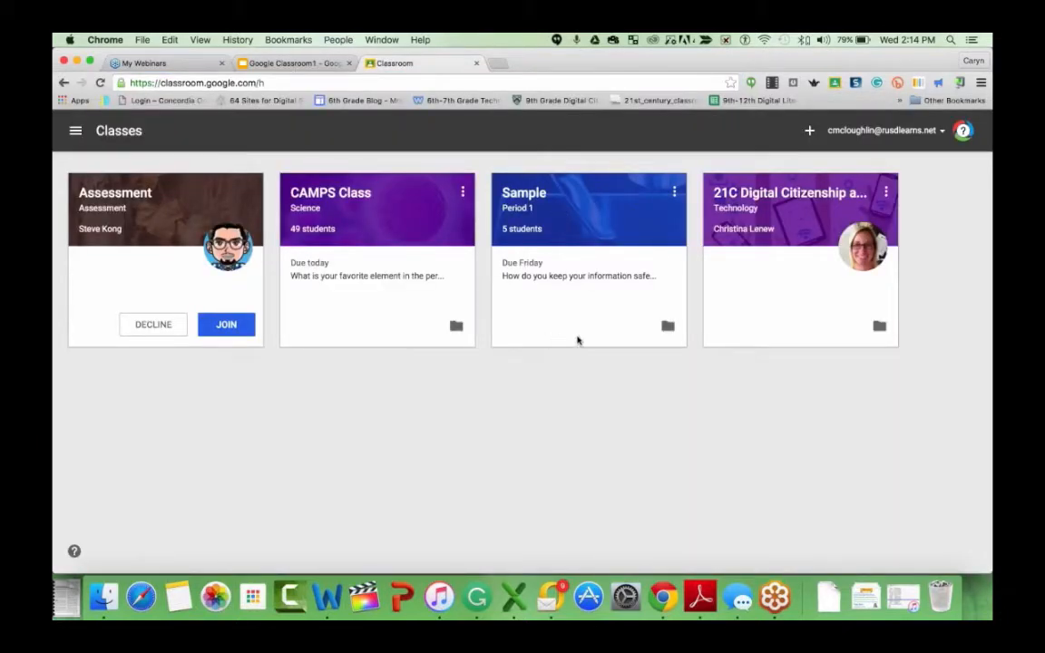
- Open the Sample Period 1 class and switch to its About page
{"action": "left_click", "coordinate": [523, 205]}
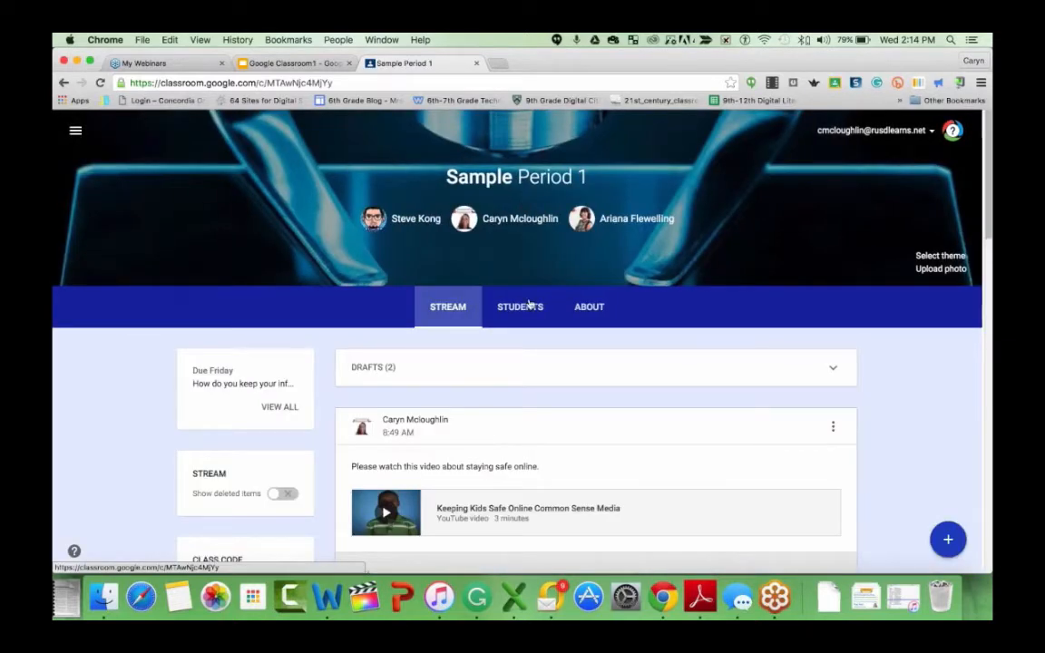
{"action": "left_click", "coordinate": [590, 309]}
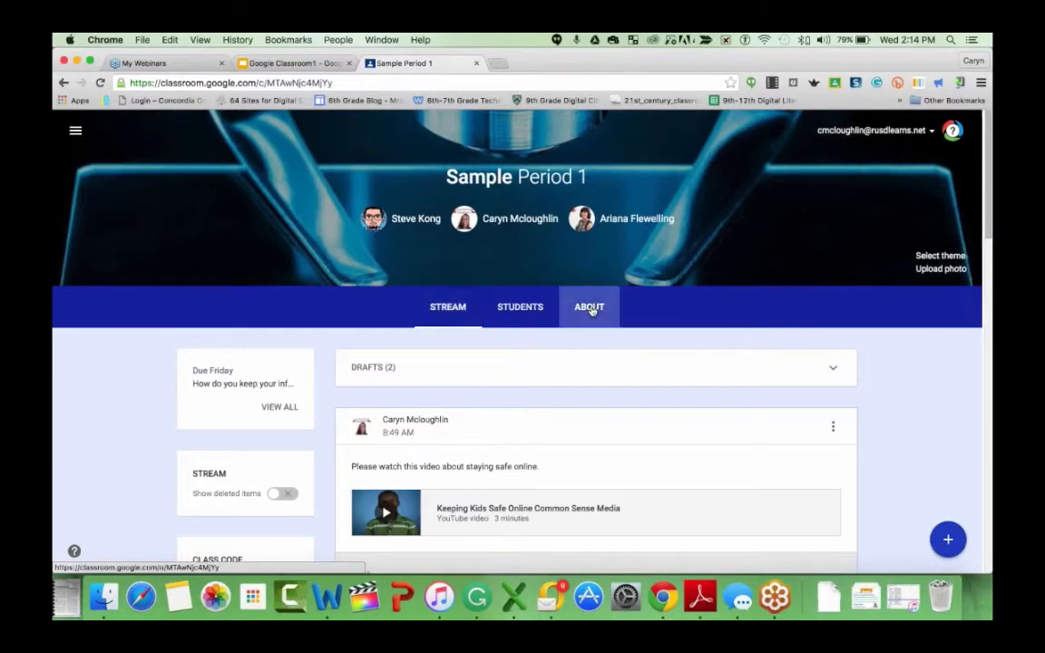
- Open the class's About details for editing
{"action": "left_click", "coordinate": [867, 114]}
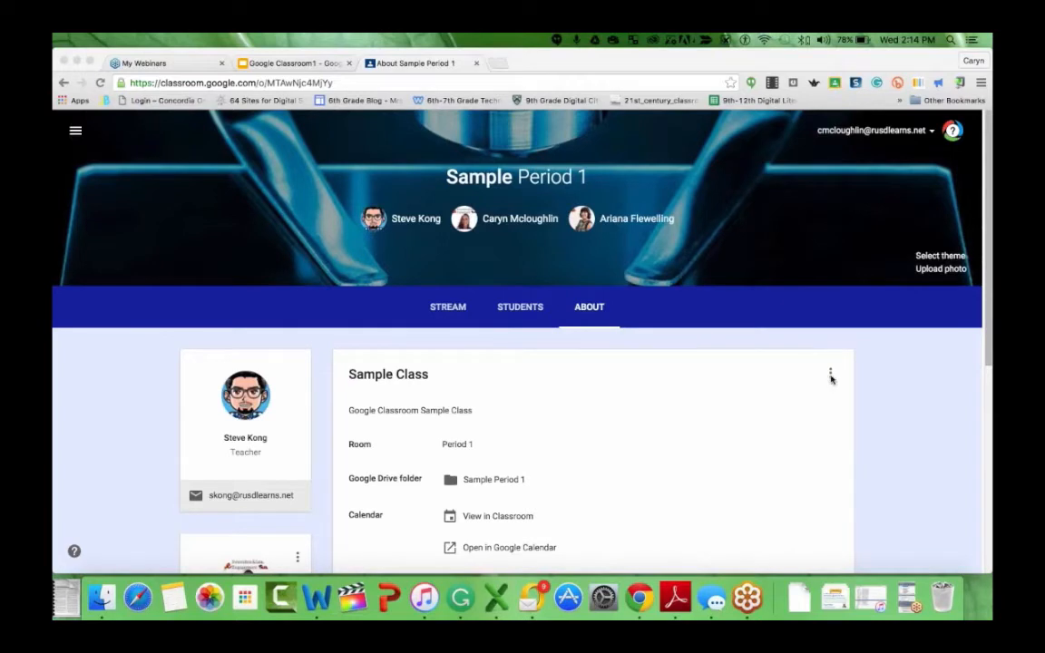
{"action": "left_click", "coordinate": [830, 374]}
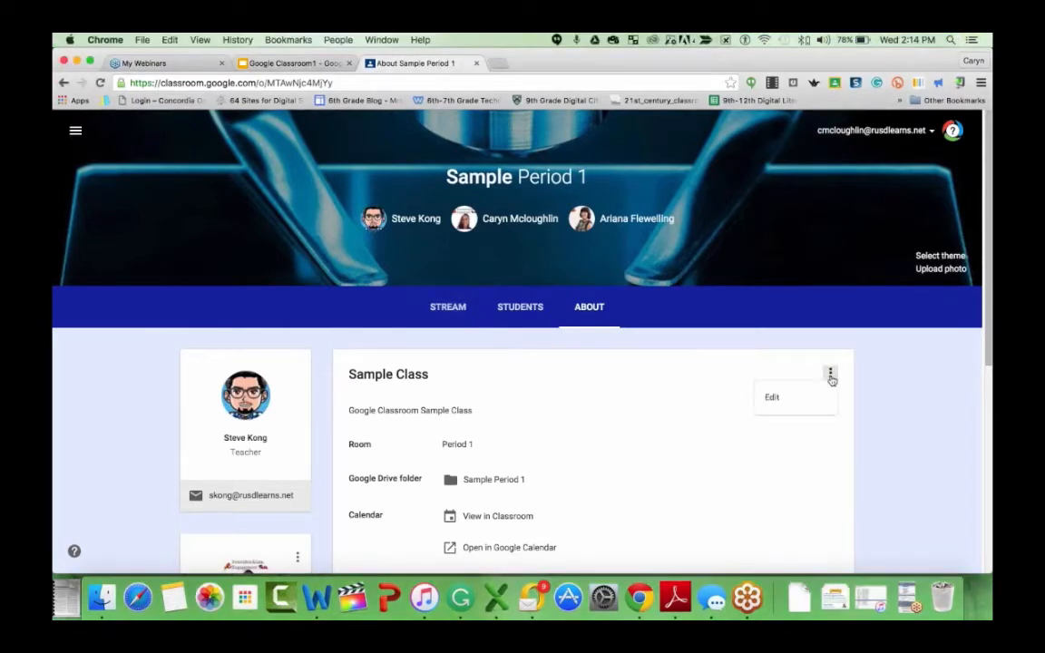
{"action": "left_click", "coordinate": [830, 383]}
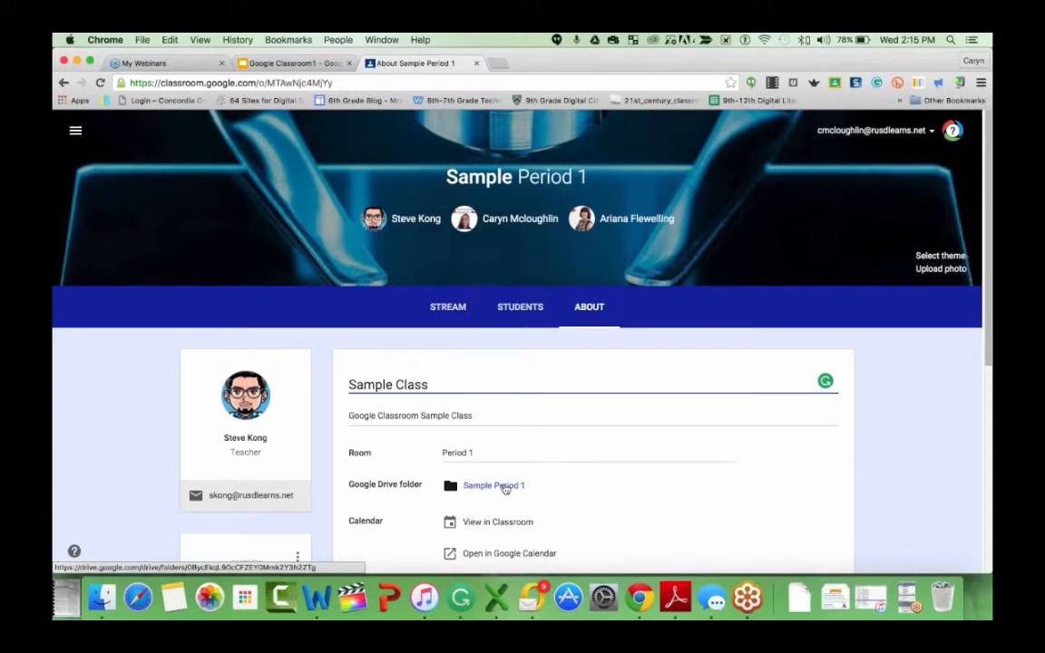
- Scroll through the class edit form to review its fields, teachers and class materials
{"action": "scroll", "coordinate": [505, 488], "scroll_direction": "down", "scroll_amount": 1}
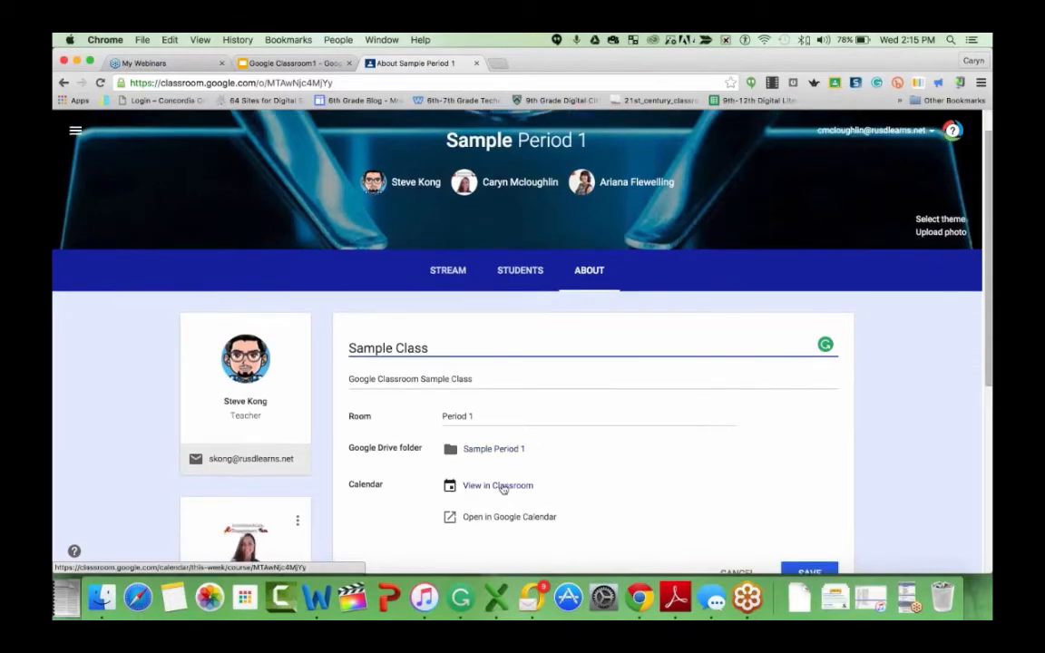
{"action": "scroll", "coordinate": [505, 489], "scroll_direction": "down", "scroll_amount": 1}
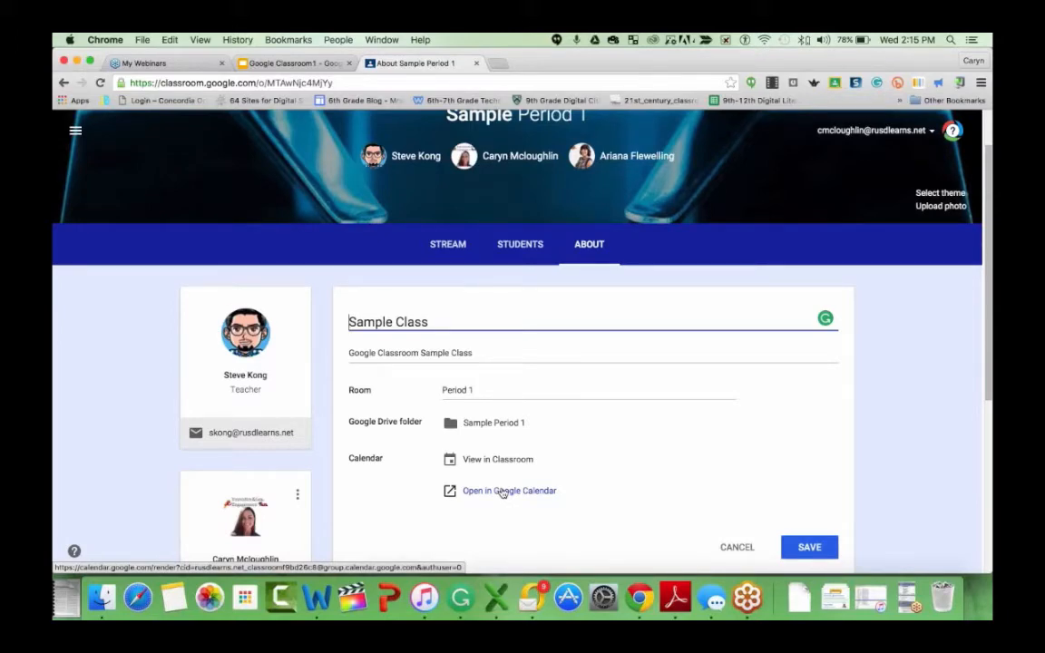
{"action": "scroll", "coordinate": [503, 492], "scroll_direction": "down", "scroll_amount": 5}
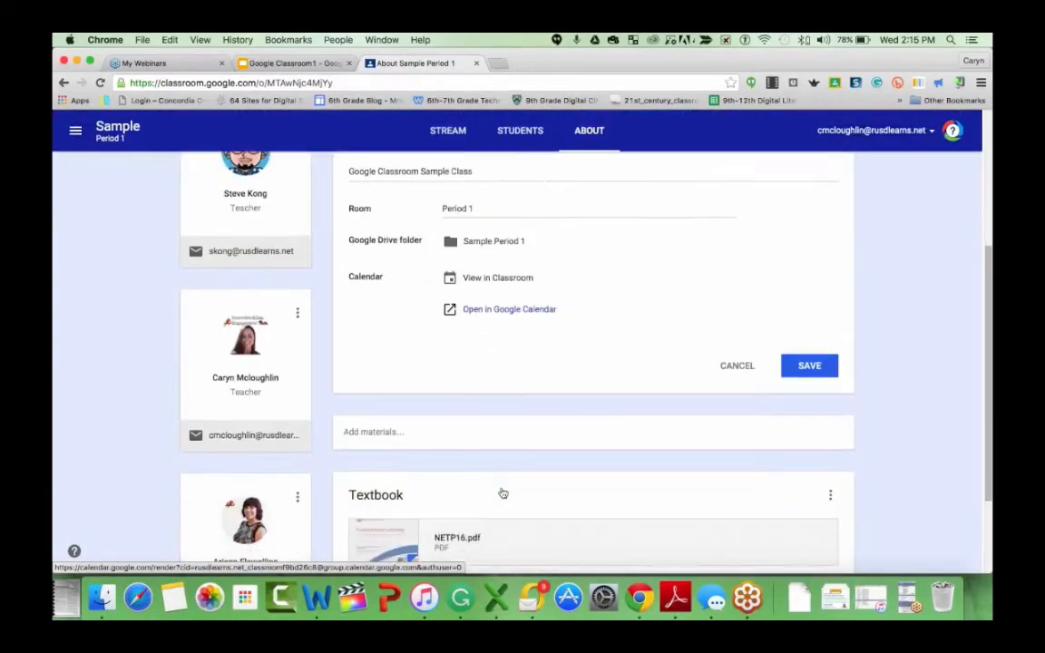
{"action": "scroll", "coordinate": [502, 492], "scroll_direction": "up", "scroll_amount": 4}
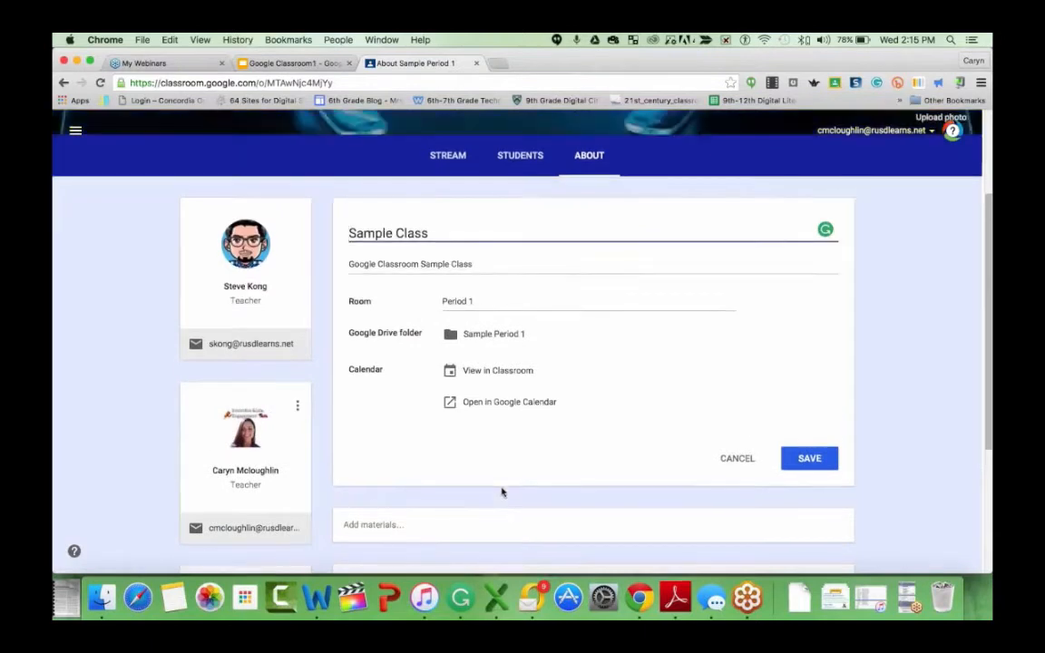
{"action": "scroll", "coordinate": [503, 492], "scroll_direction": "down", "scroll_amount": 4}
{"action": "scroll", "coordinate": [502, 491], "scroll_direction": "down", "scroll_amount": 1}
{"action": "scroll", "coordinate": [502, 492], "scroll_direction": "down", "scroll_amount": 1}
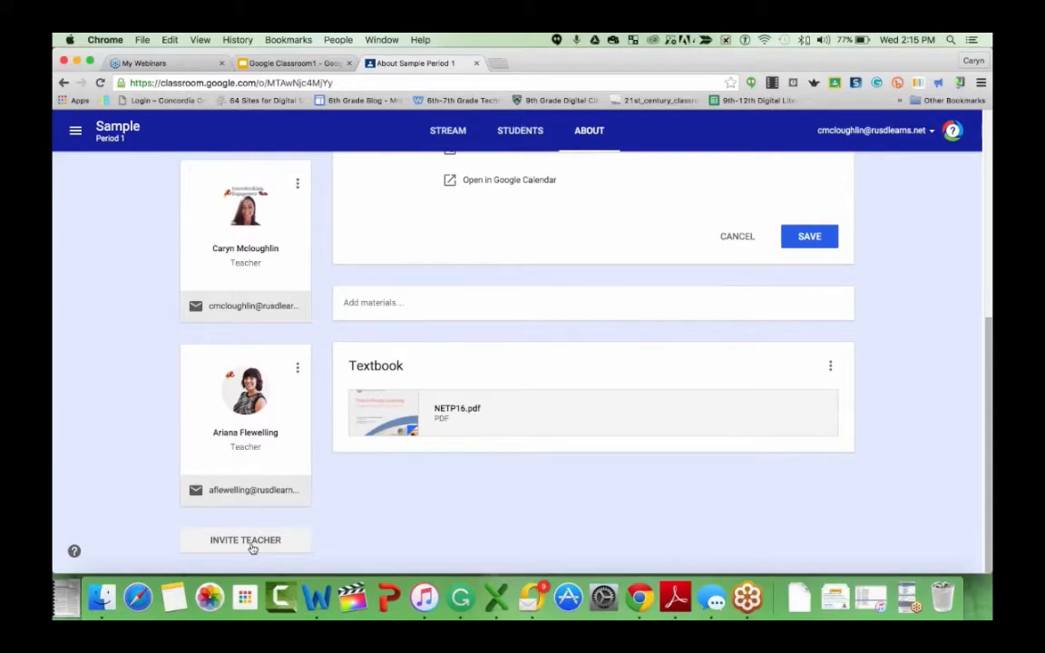
{"action": "scroll", "coordinate": [393, 435], "scroll_direction": "up", "scroll_amount": 10}
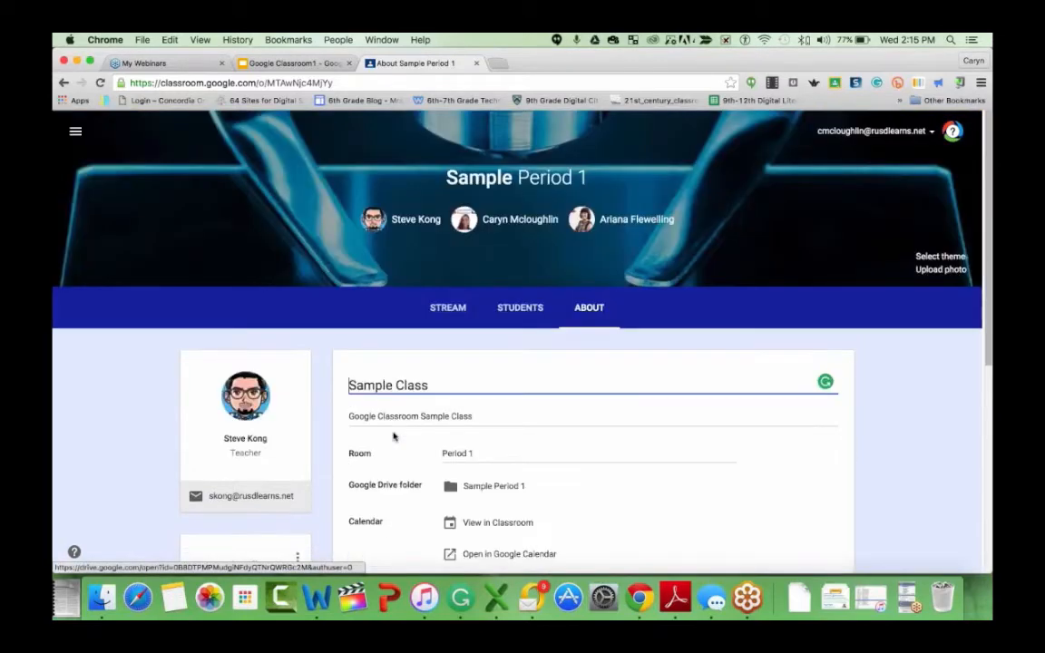
{"action": "scroll", "coordinate": [393, 436], "scroll_direction": "down", "scroll_amount": 5}
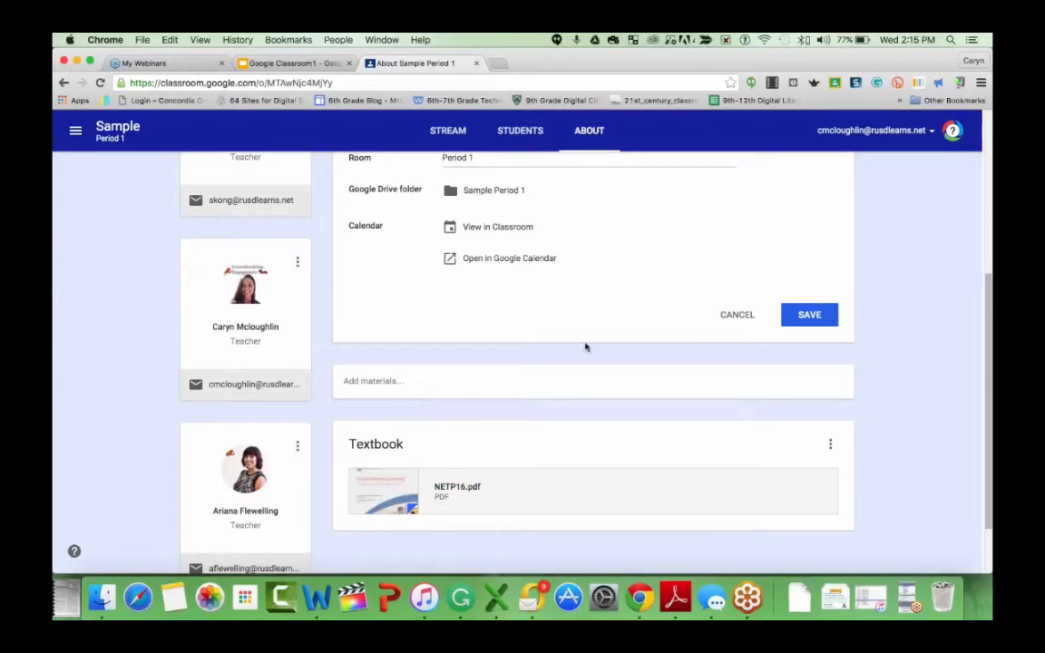
{"action": "scroll", "coordinate": [473, 413], "scroll_direction": "up", "scroll_amount": 1}
{"action": "scroll", "coordinate": [472, 414], "scroll_direction": "down", "scroll_amount": 3}
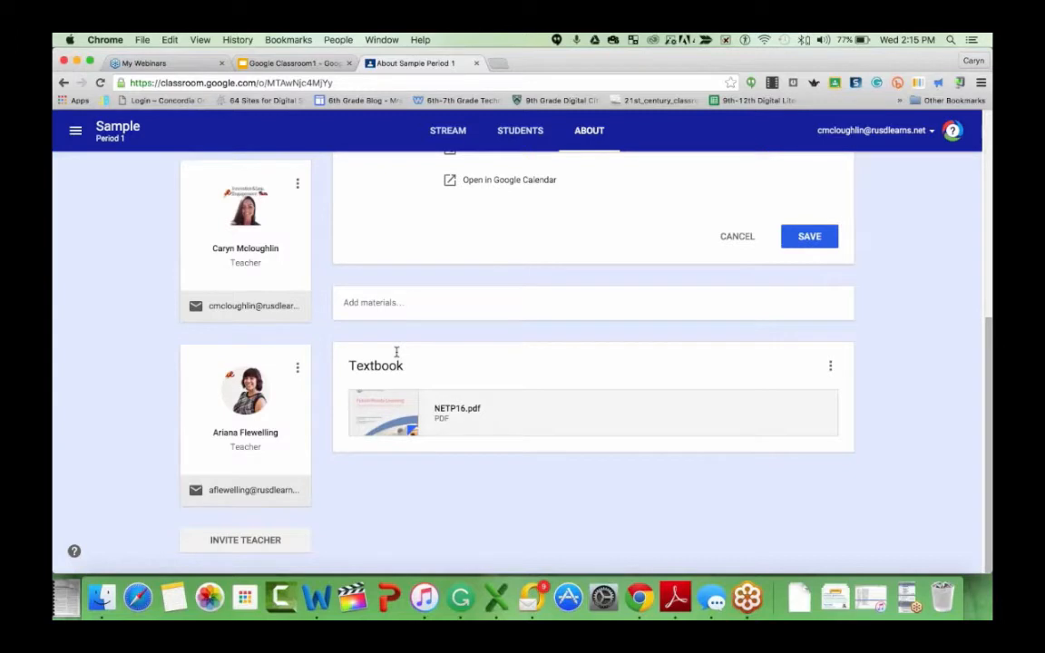
- Open the add-materials form on the About page
{"action": "left_click", "coordinate": [382, 303]}
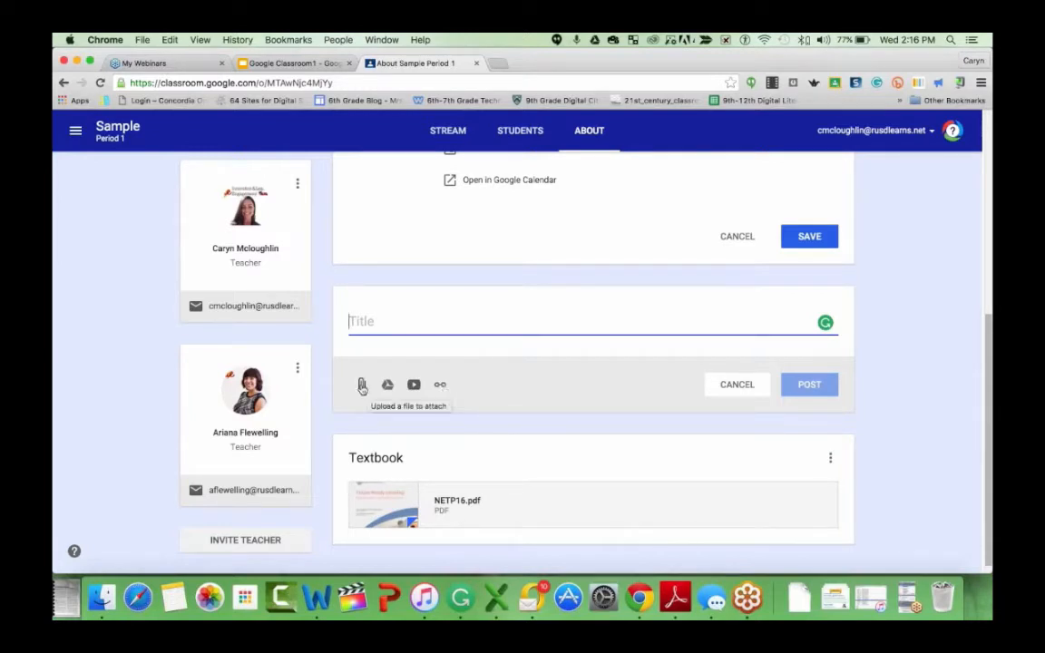
{"action": "scroll", "coordinate": [362, 387], "scroll_direction": "up", "scroll_amount": 5}
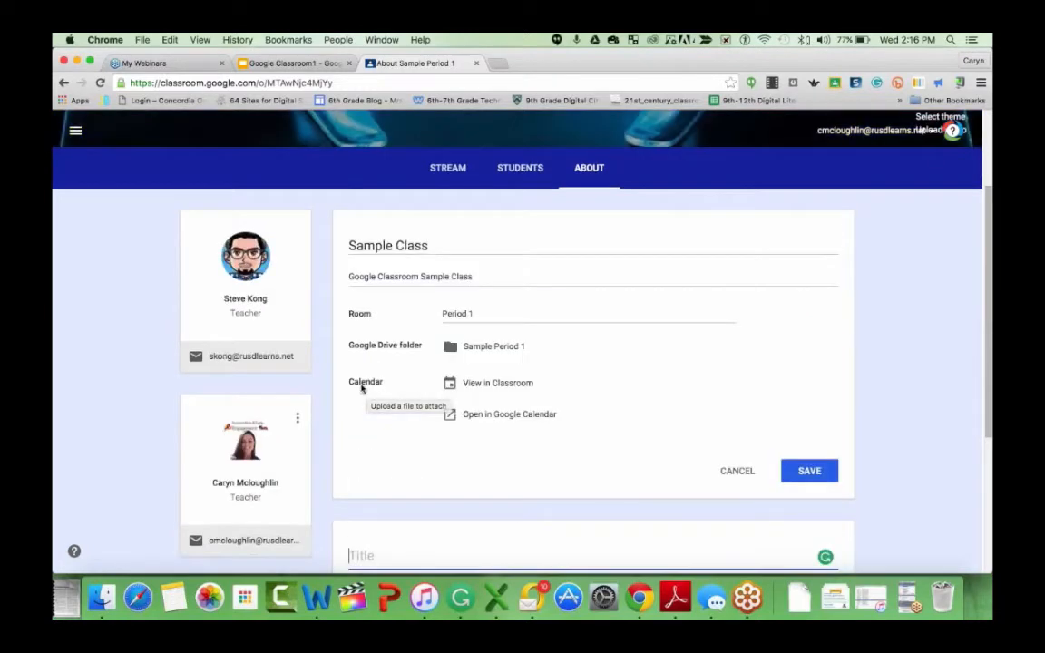
{"action": "scroll", "coordinate": [362, 390], "scroll_direction": "up", "scroll_amount": 3}
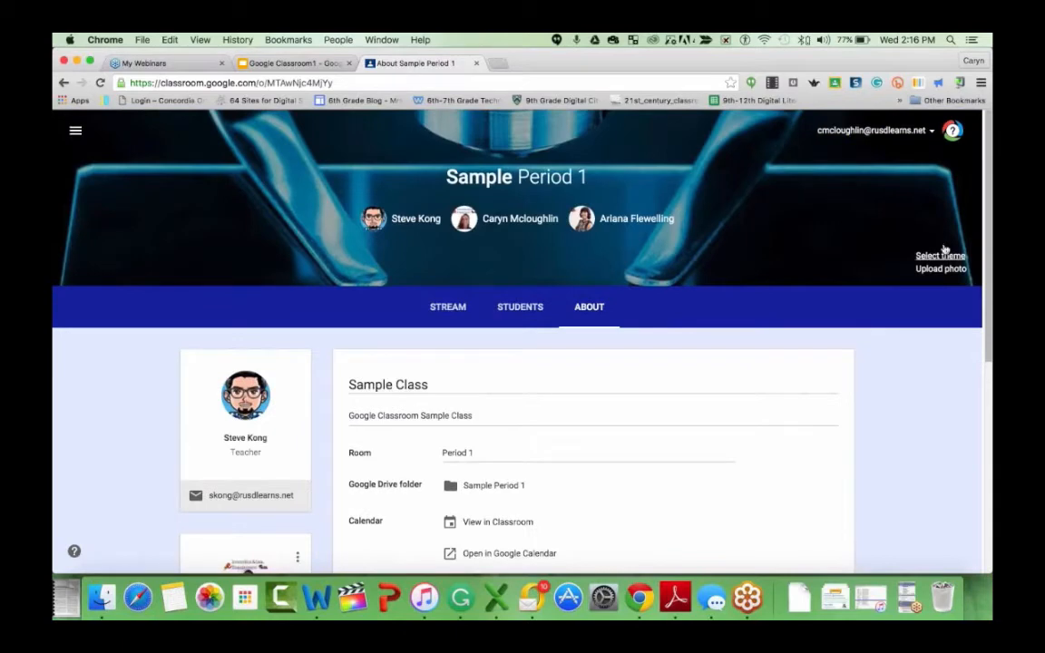
- Browse the class theme gallery and patterns, then open the photo upload dialog, closing both without changes
{"action": "left_click", "coordinate": [943, 251]}
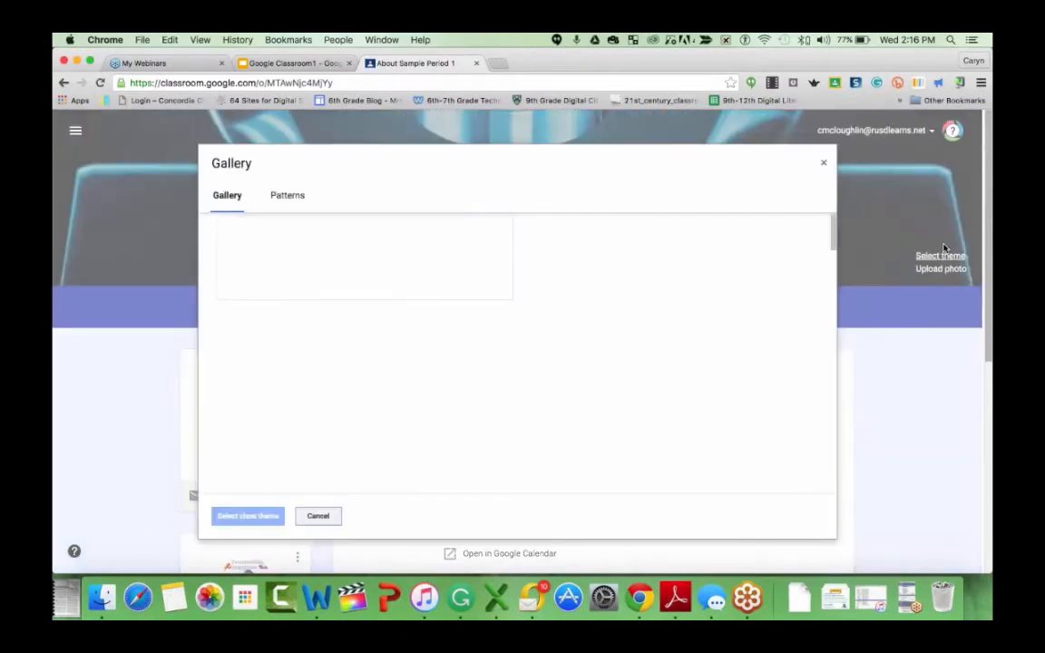
{"action": "scroll", "coordinate": [648, 352], "scroll_direction": "down", "scroll_amount": 3}
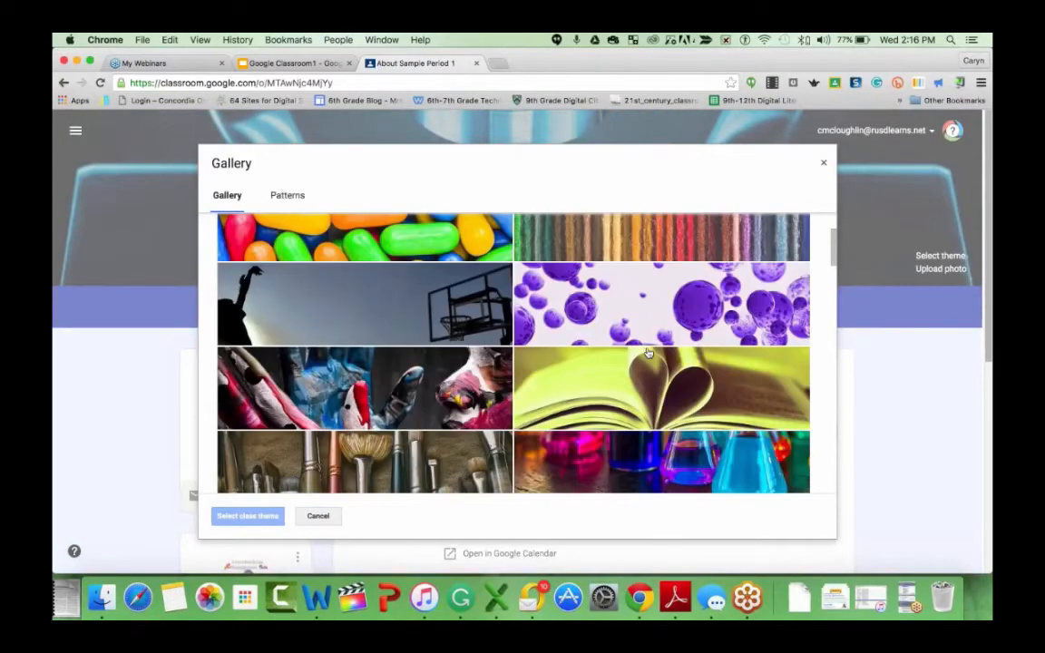
{"action": "scroll", "coordinate": [648, 352], "scroll_direction": "down", "scroll_amount": 10}
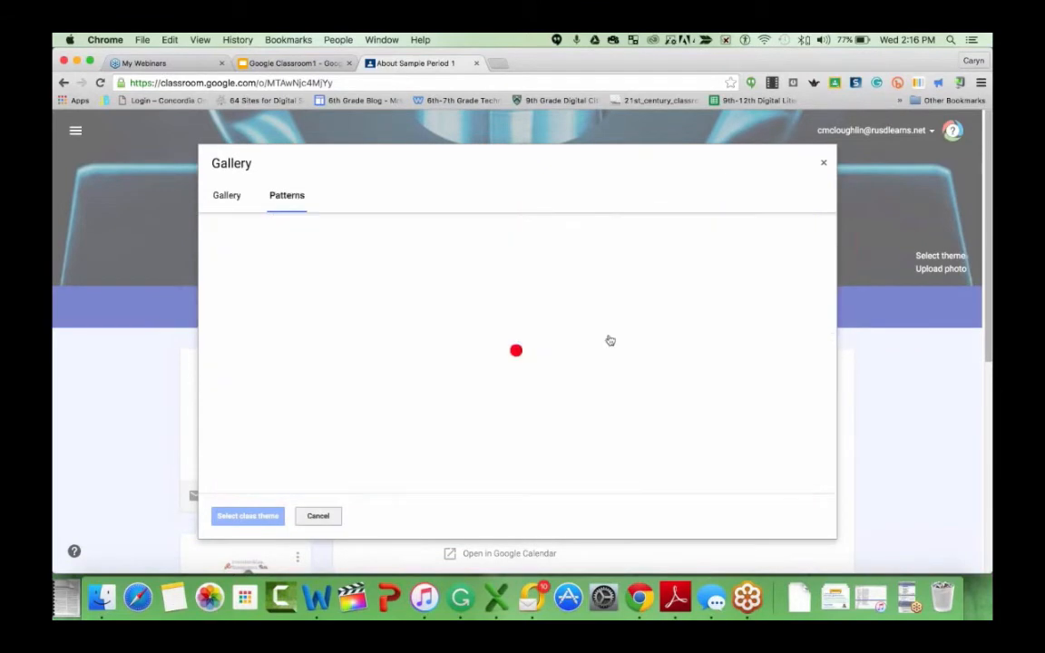
{"action": "scroll", "coordinate": [635, 408], "scroll_direction": "down", "scroll_amount": 5}
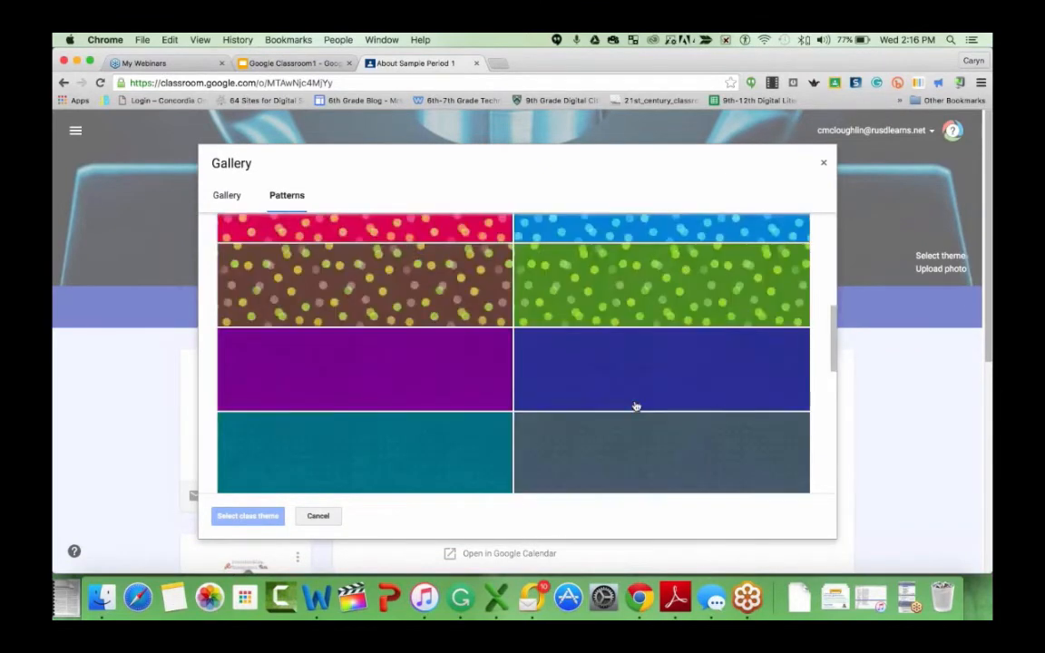
{"action": "scroll", "coordinate": [636, 406], "scroll_direction": "down", "scroll_amount": 5}
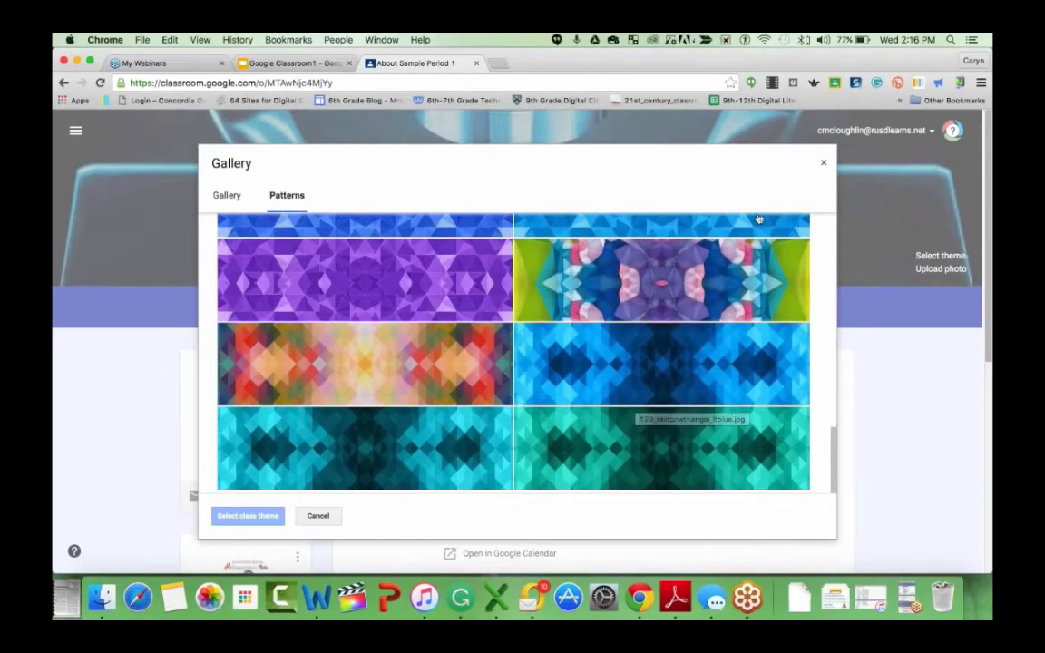
{"action": "left_click", "coordinate": [824, 164]}
{"action": "left_click", "coordinate": [938, 288]}
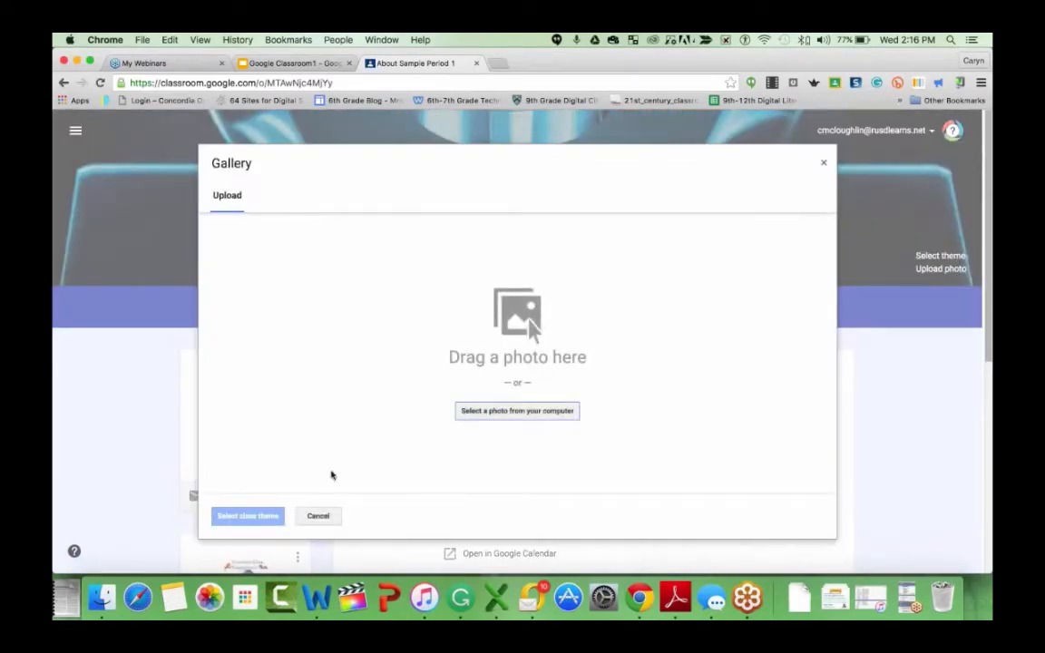
{"action": "left_click", "coordinate": [318, 516]}
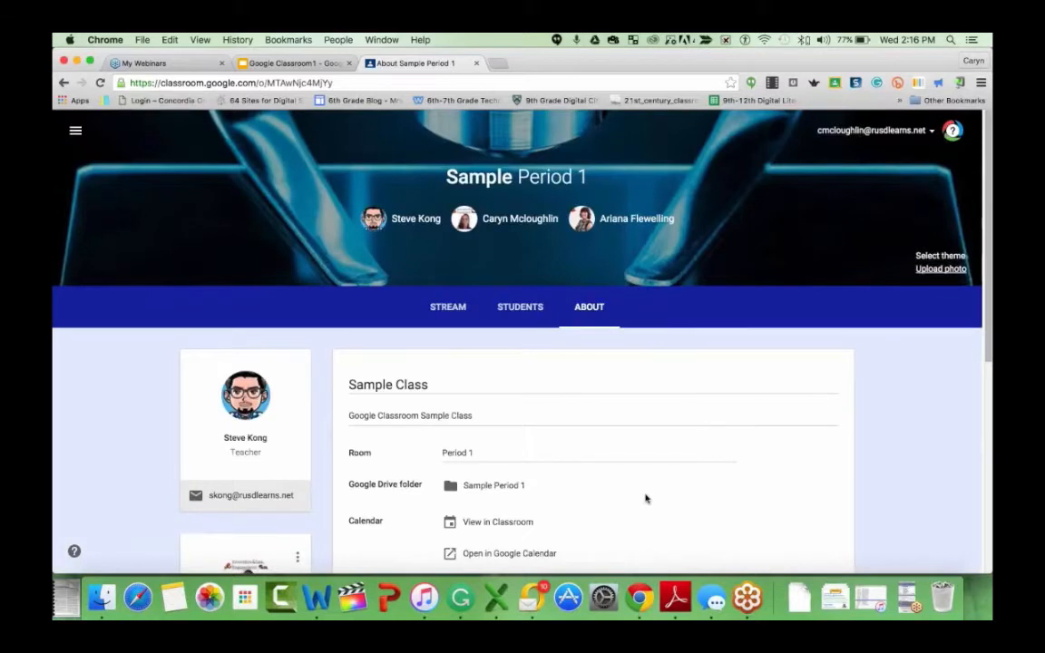
- Open the class's Google Drive folder, view its parent Classroom folder, and close that tab
{"action": "scroll", "coordinate": [624, 492], "scroll_direction": "down", "scroll_amount": 2}
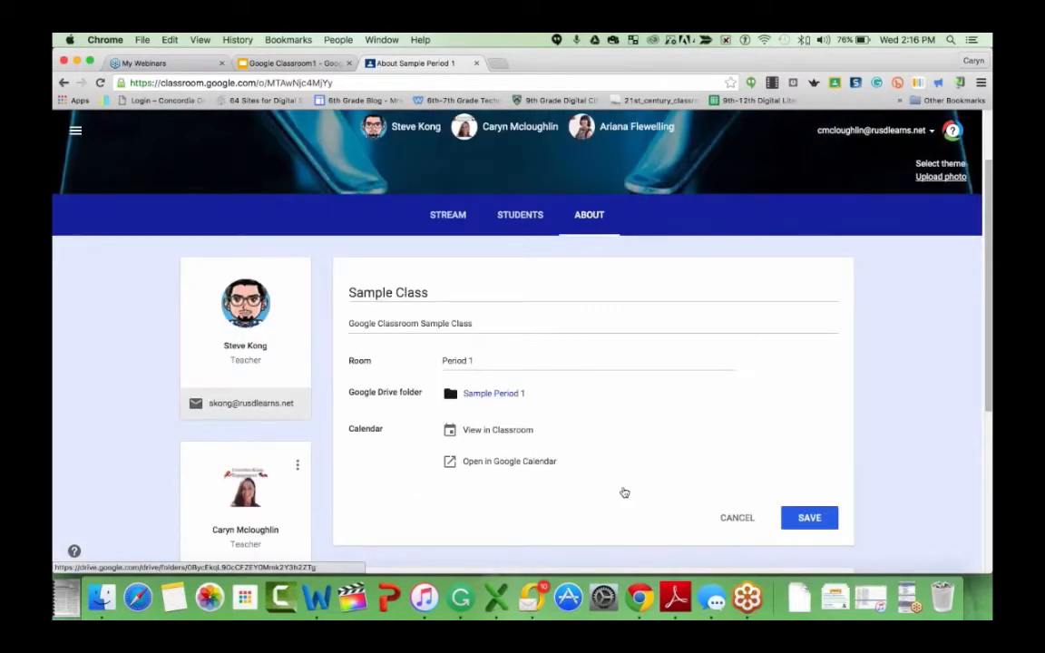
{"action": "left_click", "coordinate": [494, 393]}
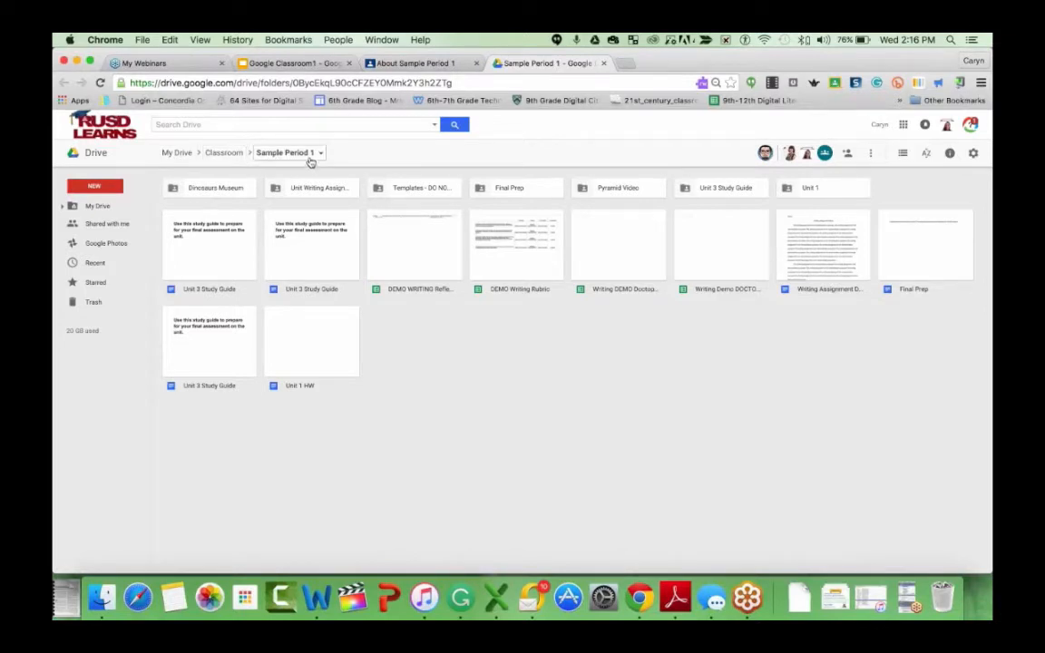
{"action": "left_click", "coordinate": [216, 154]}
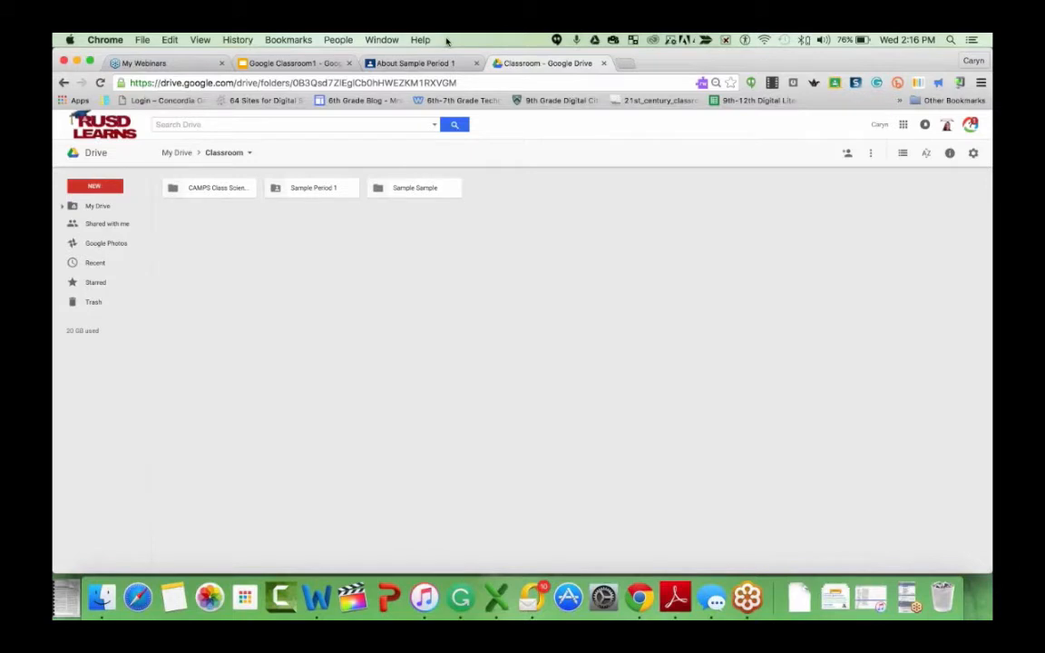
{"action": "key", "text": "super+w"}
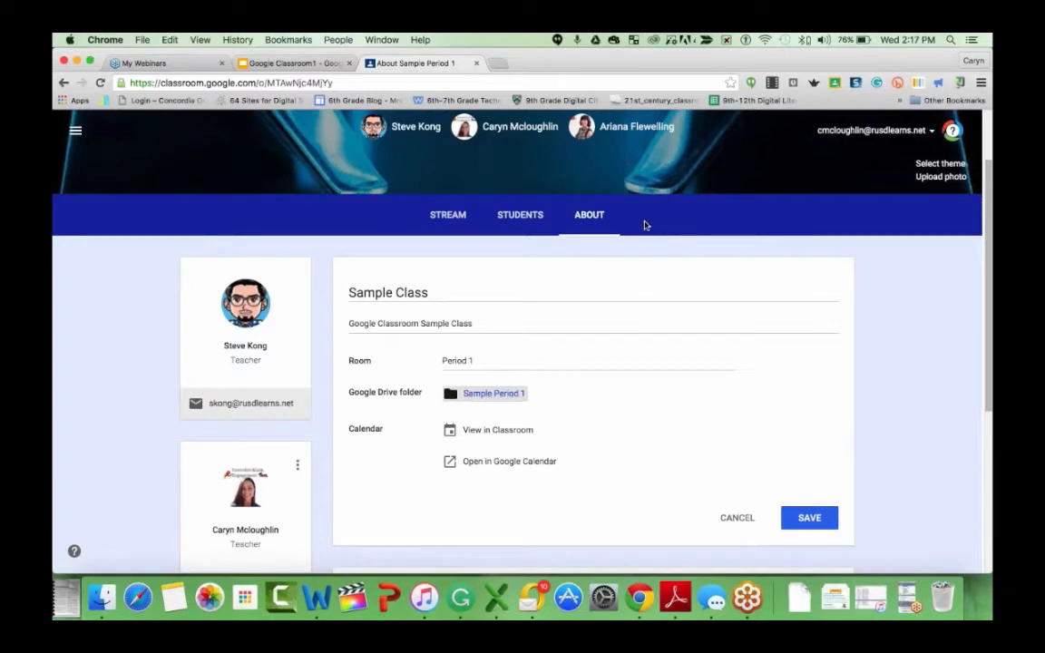
- View the class's student list and return to the Classes home page
{"action": "left_click", "coordinate": [516, 217]}
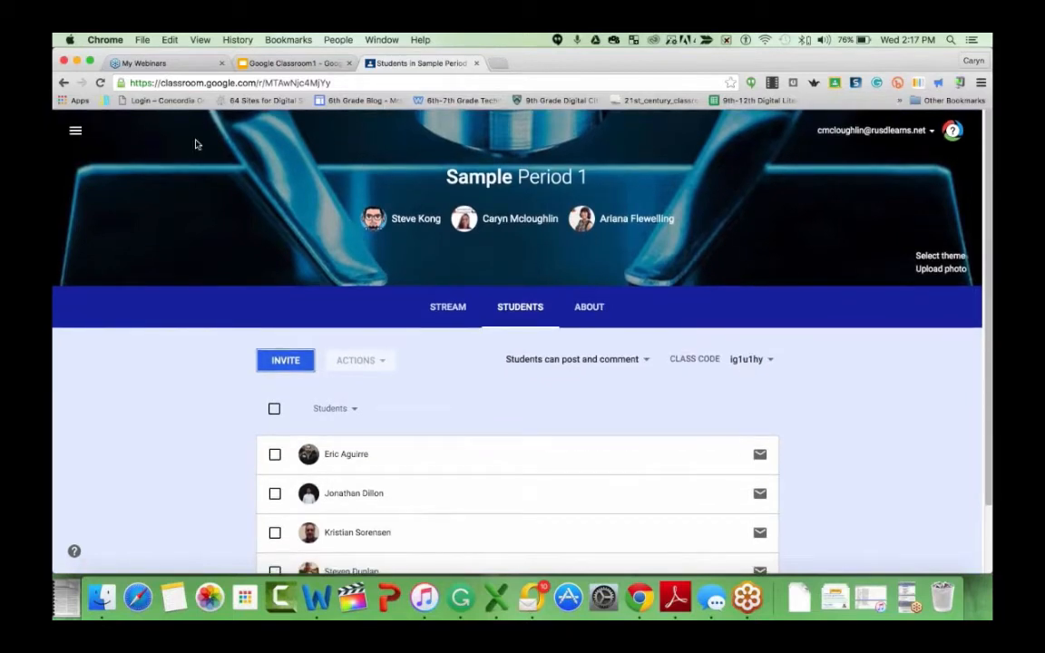
{"action": "left_click", "coordinate": [75, 130]}
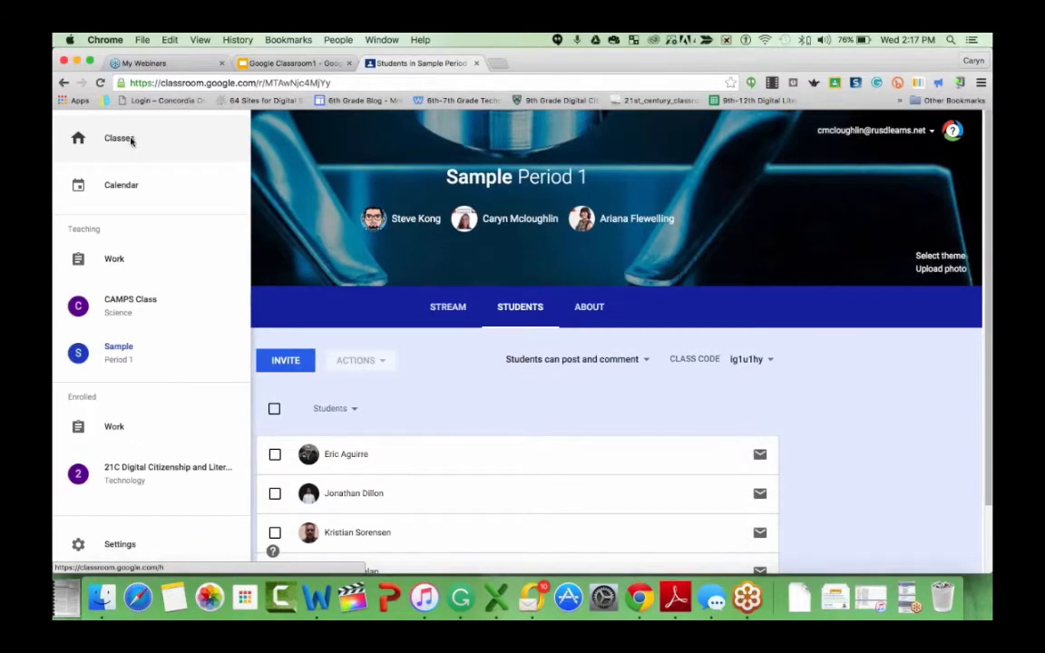
{"action": "left_click", "coordinate": [123, 138]}
- Open the join-class dialog and cancel it without entering a class code
{"action": "left_click", "coordinate": [812, 132]}
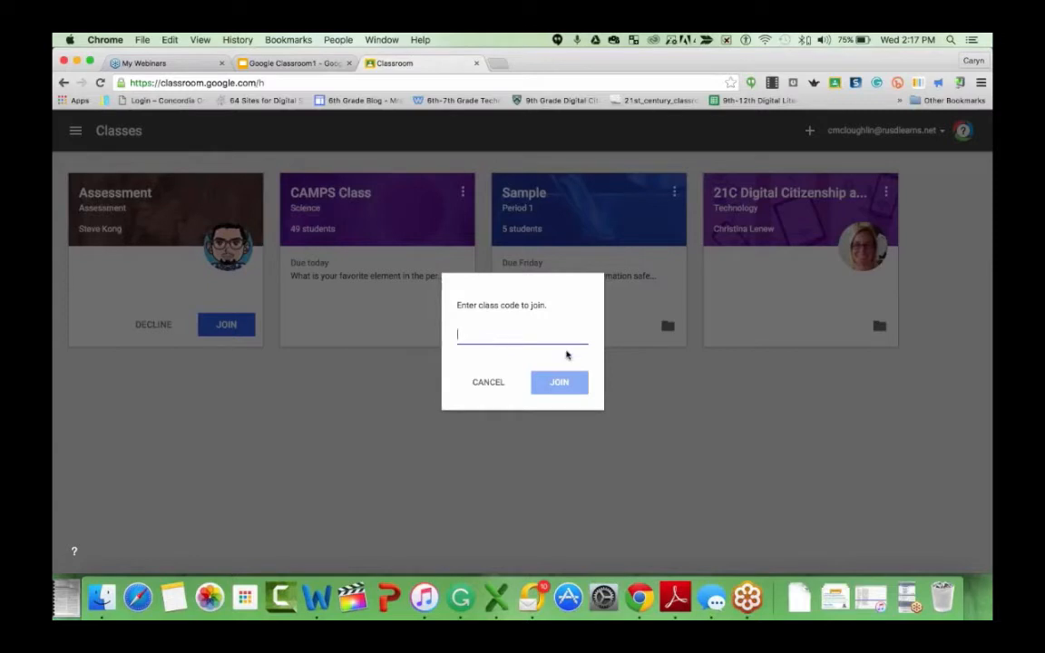
{"action": "left_click", "coordinate": [556, 386]}
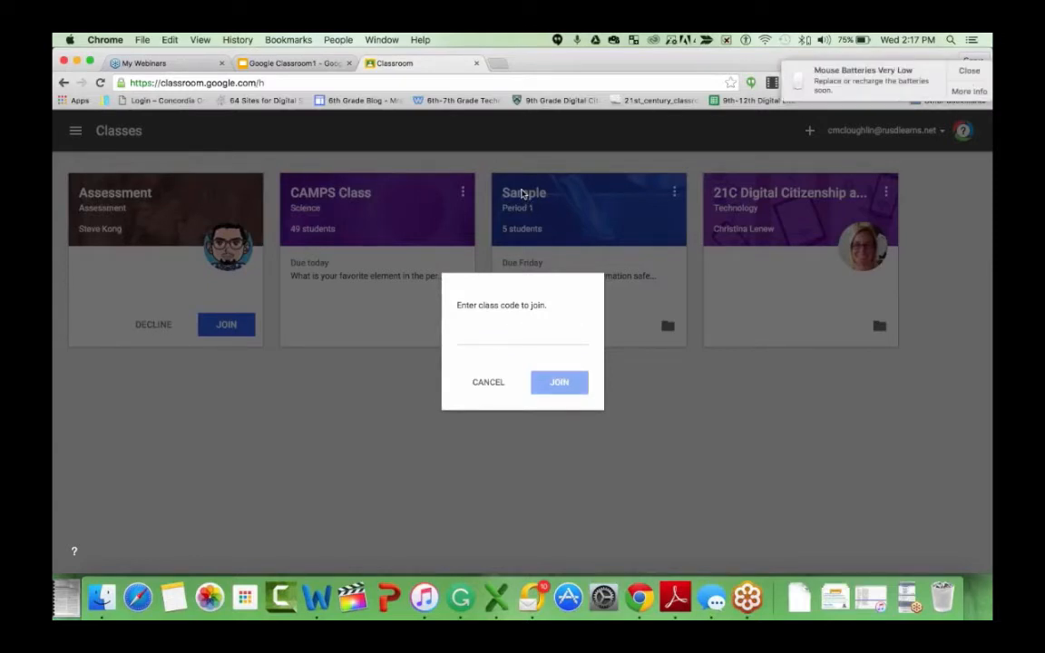
{"action": "left_click", "coordinate": [955, 71]}
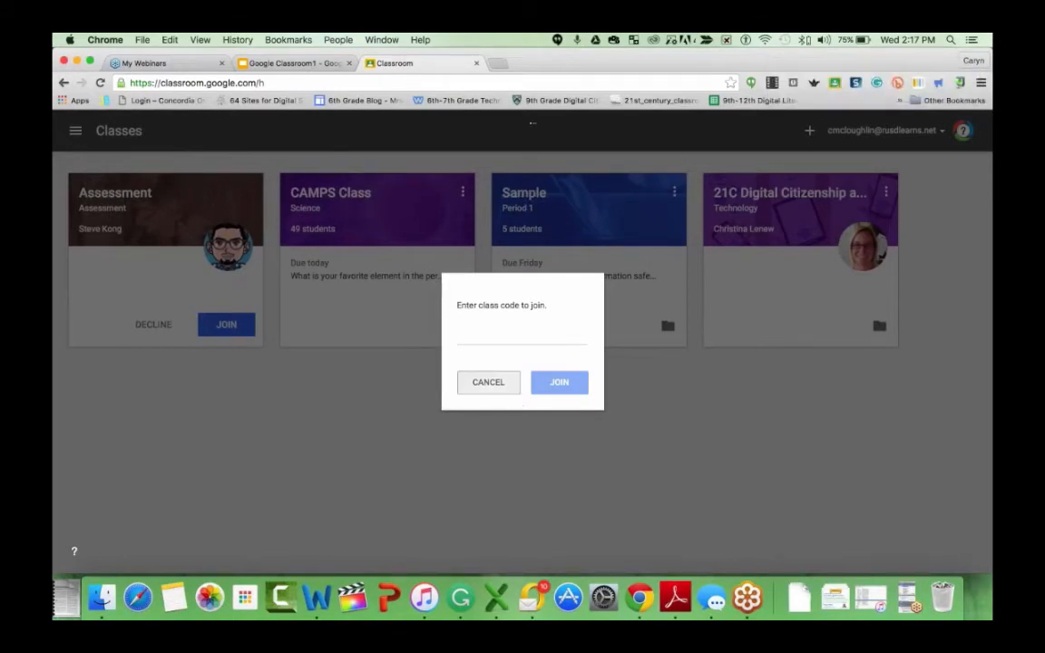
{"action": "left_click", "coordinate": [487, 381]}
- Open the Sample class's student list, select the first student and open the Actions menu, closing it without choosing
{"action": "left_click", "coordinate": [518, 186]}
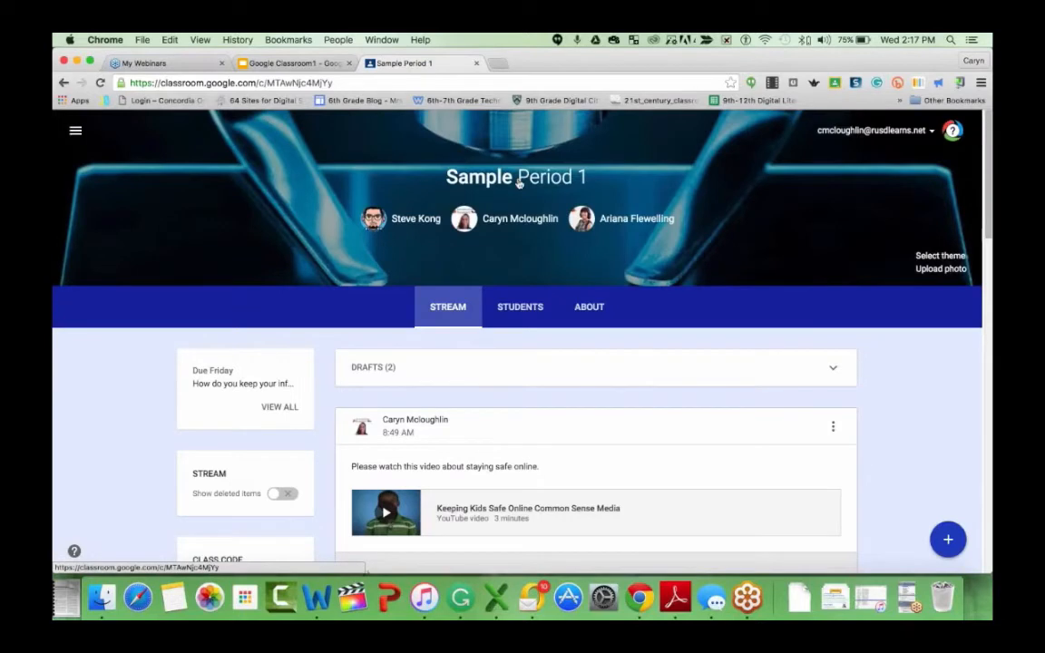
{"action": "left_click", "coordinate": [519, 308]}
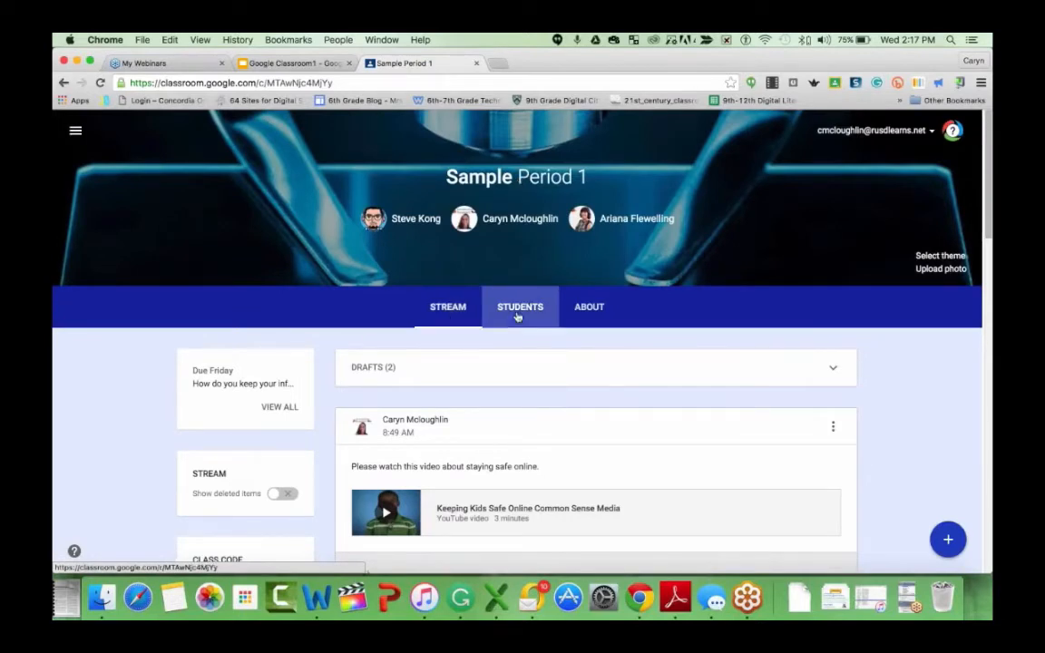
{"action": "scroll", "coordinate": [697, 324], "scroll_direction": "down", "scroll_amount": 1}
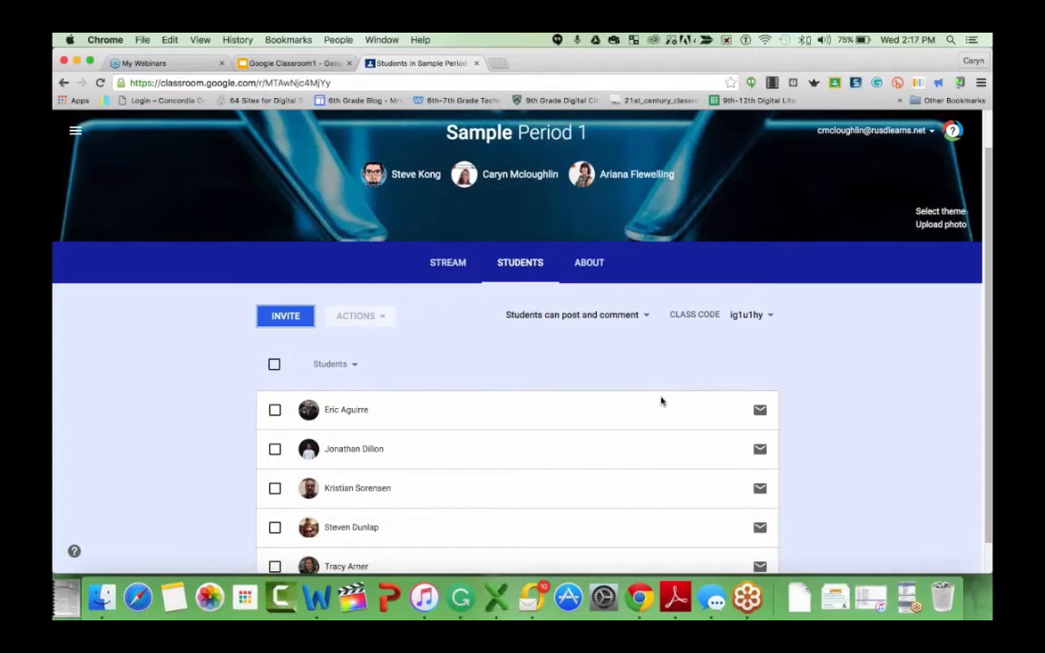
{"action": "scroll", "coordinate": [658, 401], "scroll_direction": "down", "scroll_amount": 1}
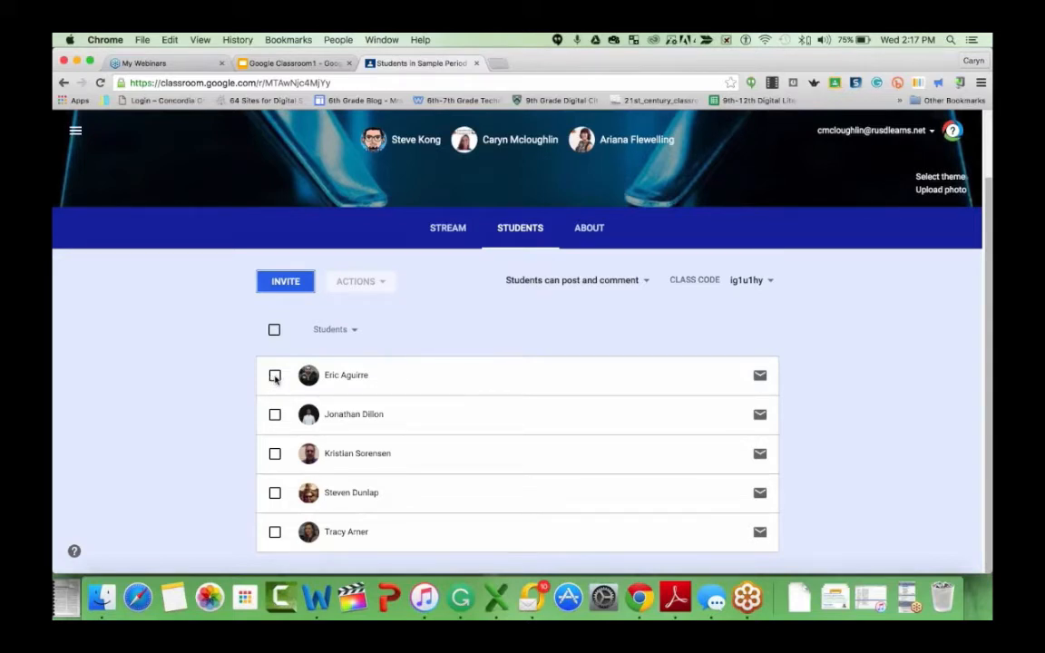
{"action": "left_click", "coordinate": [275, 375]}
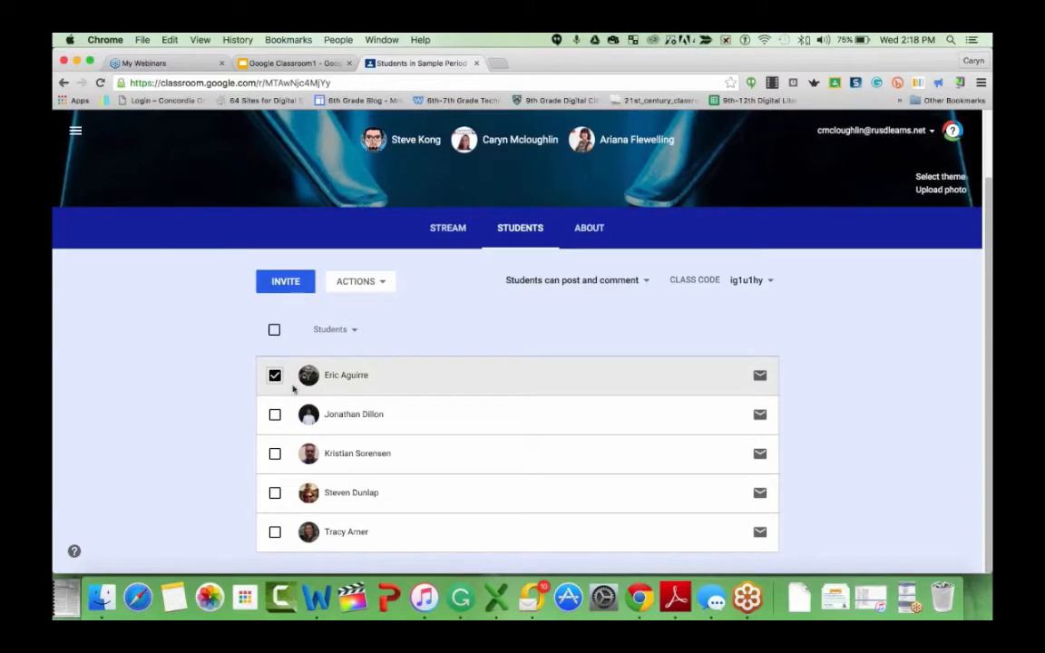
{"action": "left_click", "coordinate": [381, 285]}
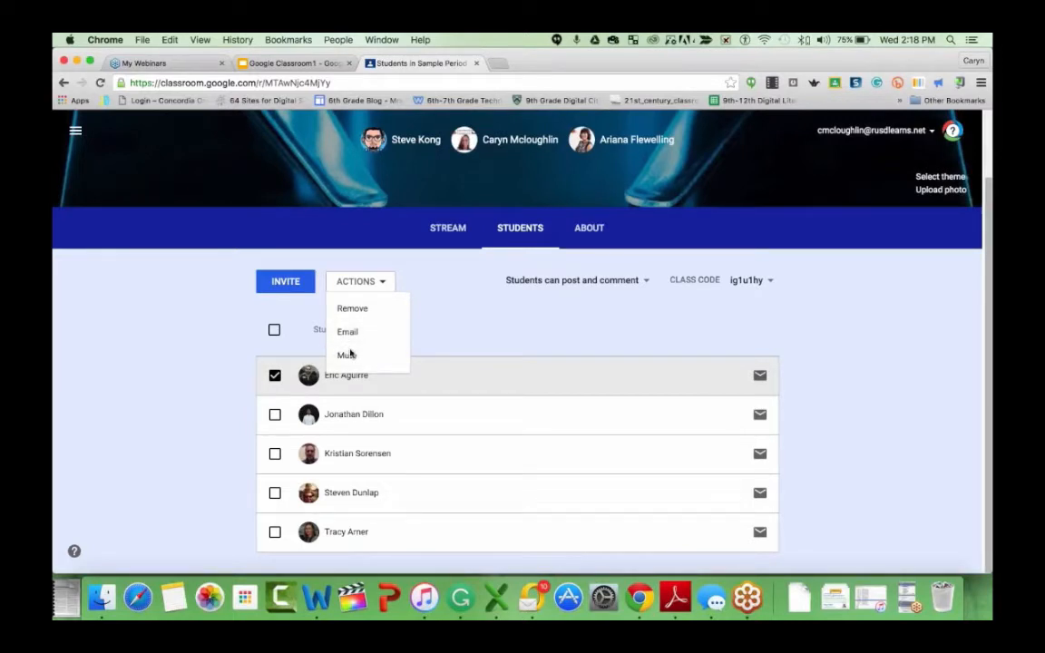
{"action": "left_click", "coordinate": [621, 306]}
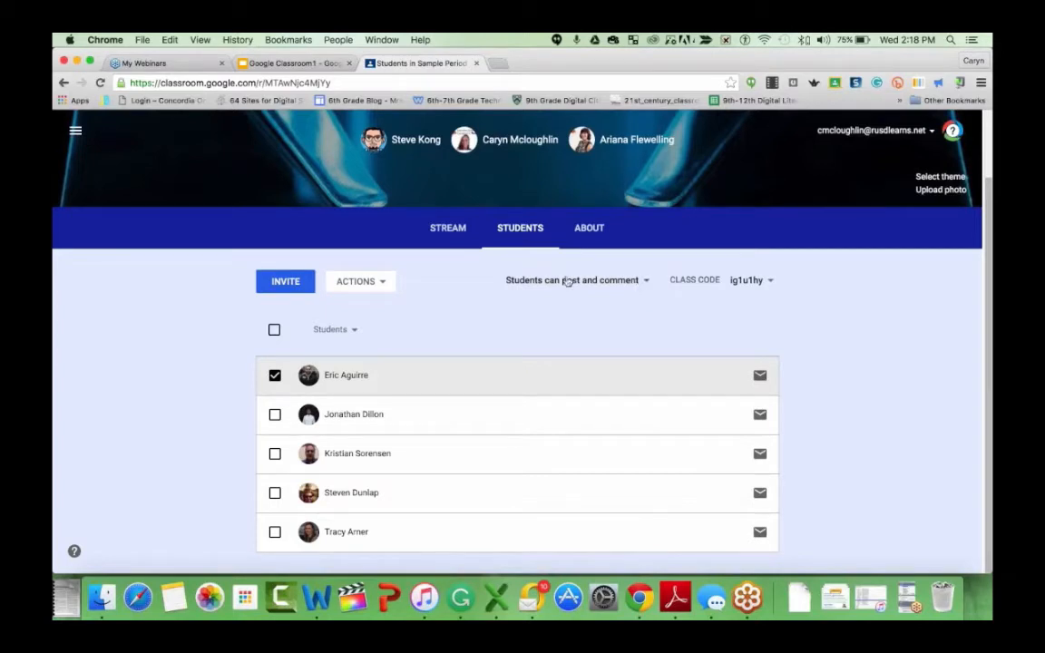
- Set the class stream permission to Students can only comment
{"action": "left_click", "coordinate": [647, 282]}
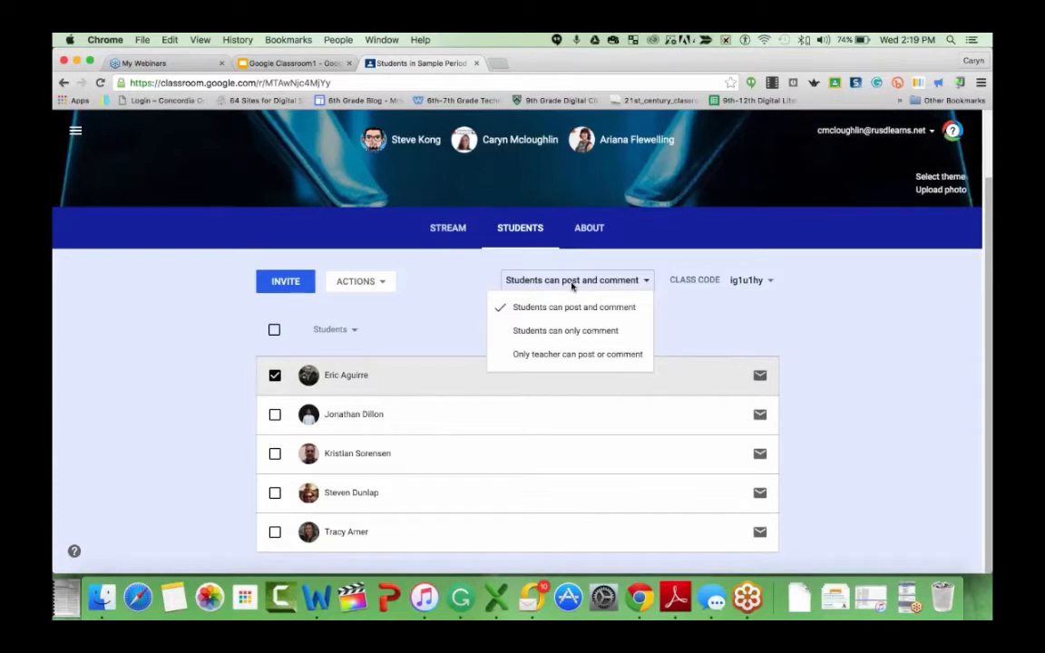
{"action": "left_click", "coordinate": [609, 332]}
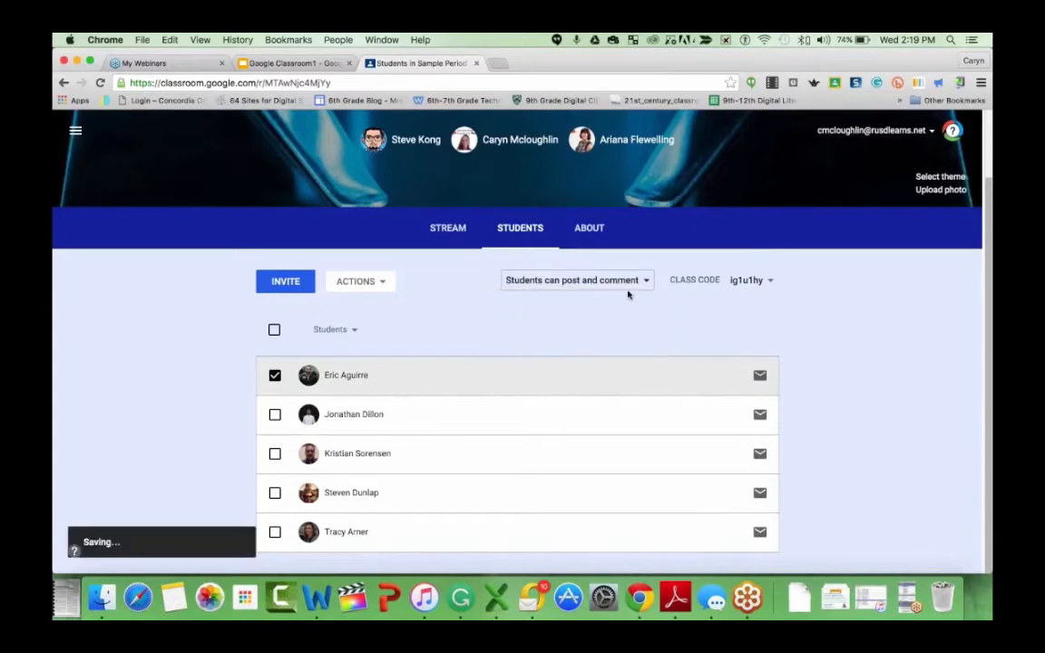
- Set the stream permission back to Students can post and comment, then reopen the menu without changing it
{"action": "left_click", "coordinate": [637, 283]}
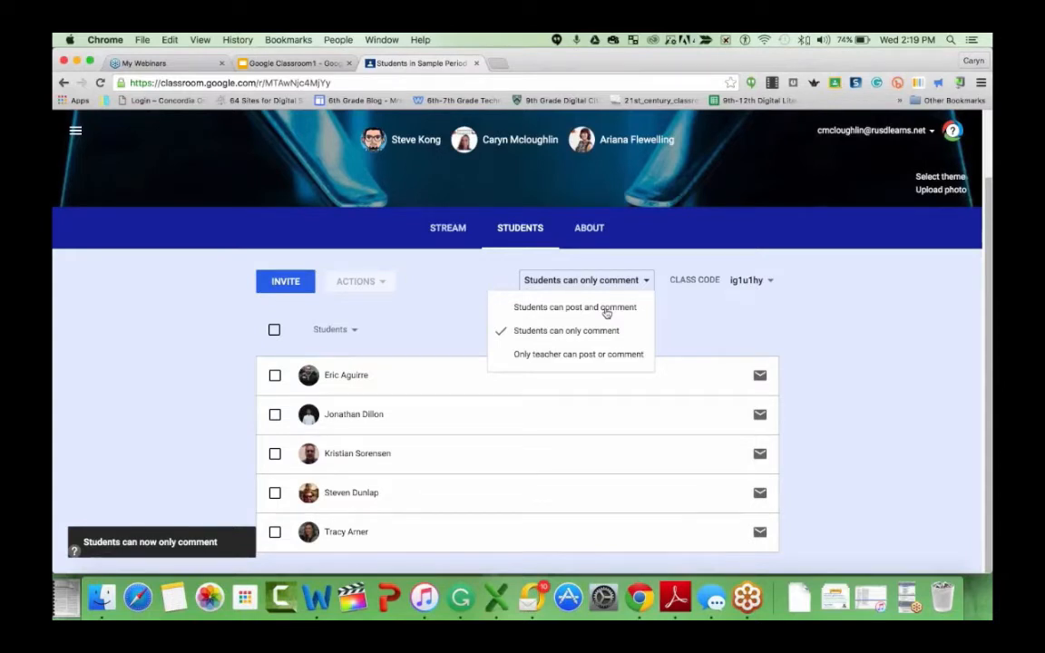
{"action": "left_click", "coordinate": [607, 309]}
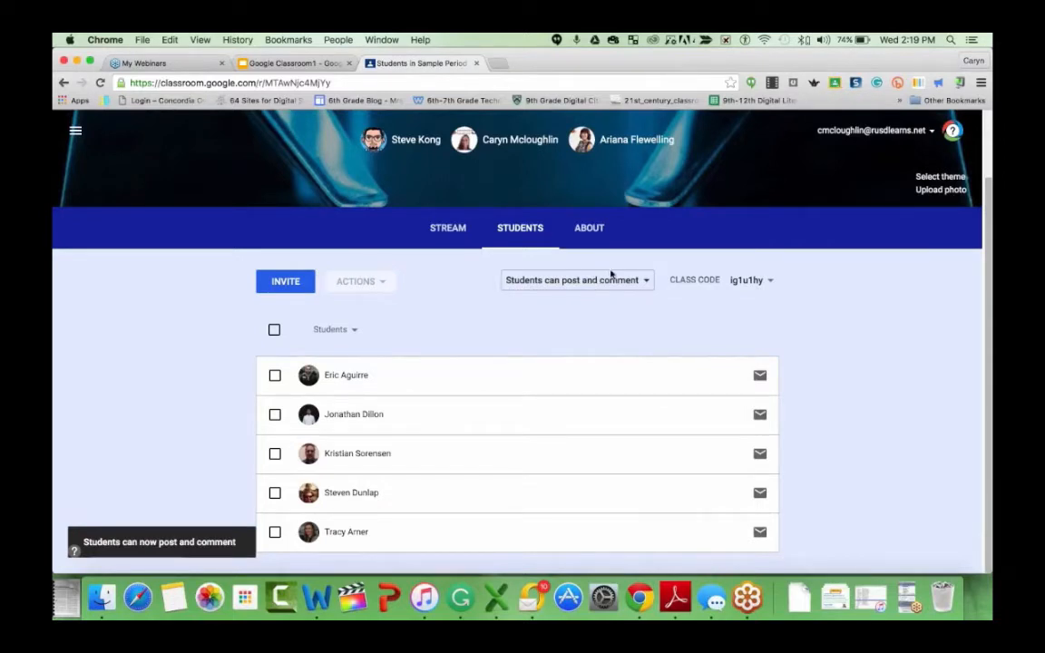
{"action": "left_click", "coordinate": [620, 283]}
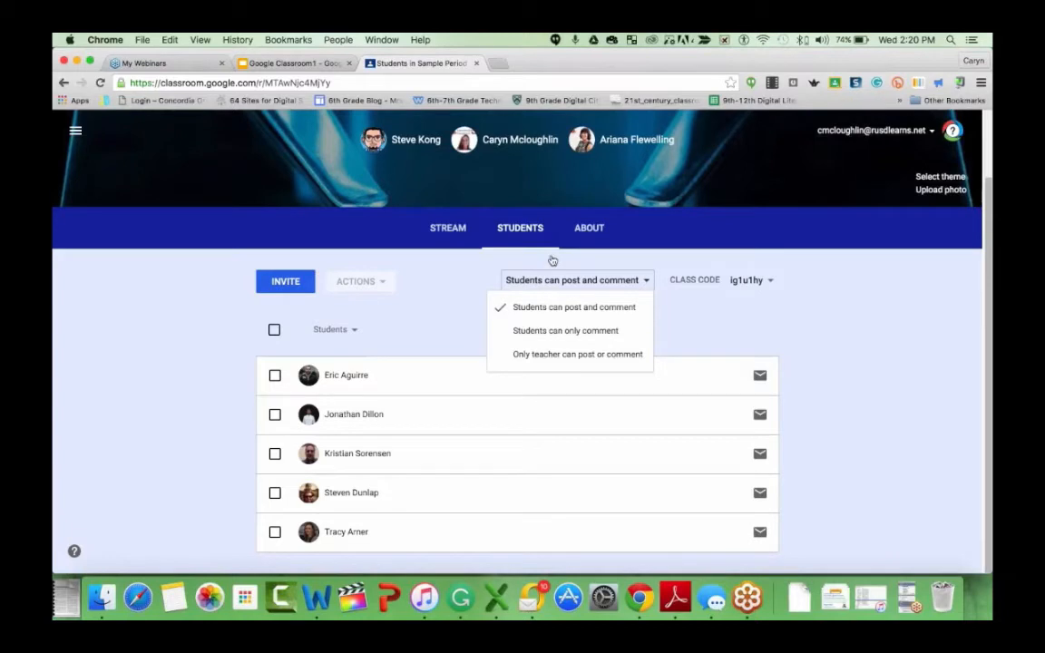
- Browse the class stream and open the options menu on a student's comment under Pyramid Video, closing it unchanged
{"action": "left_click", "coordinate": [450, 230]}
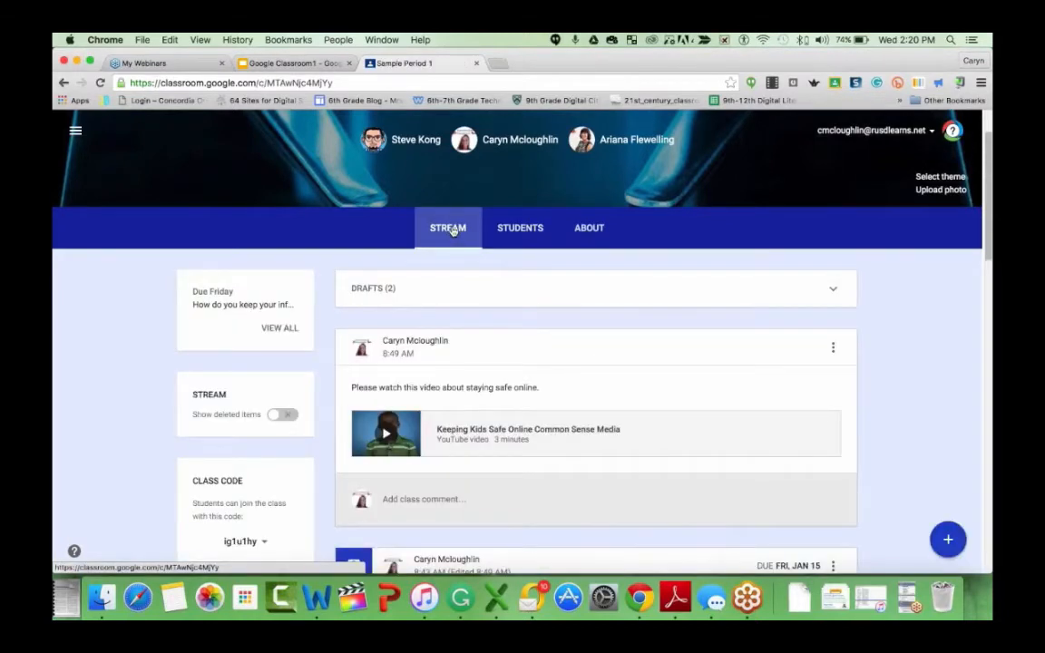
{"action": "scroll", "coordinate": [476, 245], "scroll_direction": "down", "scroll_amount": 5}
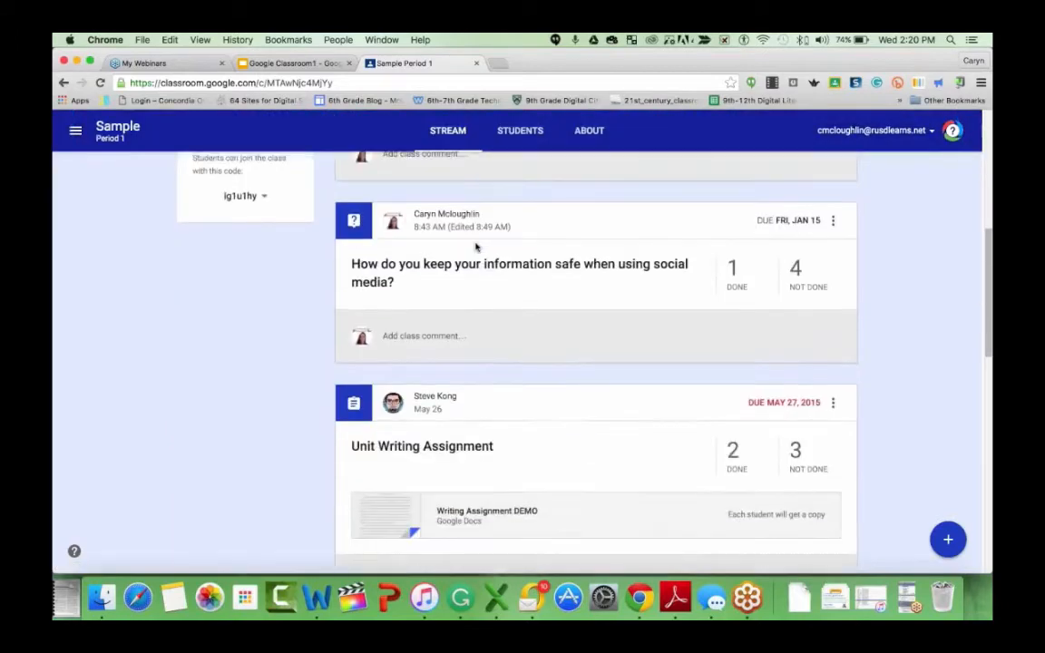
{"action": "scroll", "coordinate": [475, 245], "scroll_direction": "down", "scroll_amount": 10}
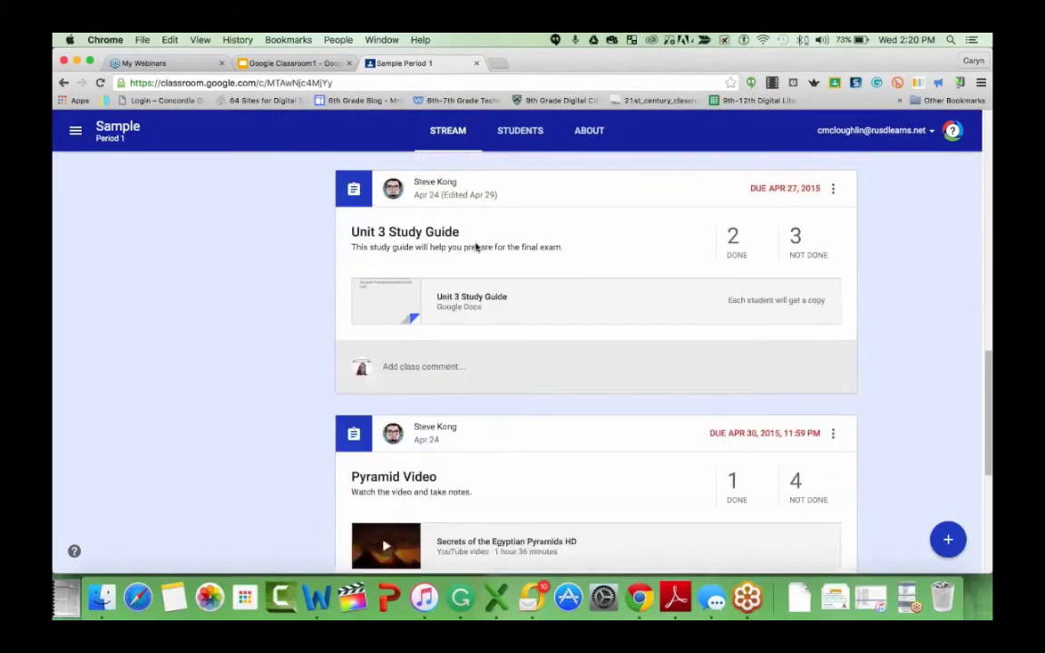
{"action": "scroll", "coordinate": [475, 246], "scroll_direction": "down", "scroll_amount": 5}
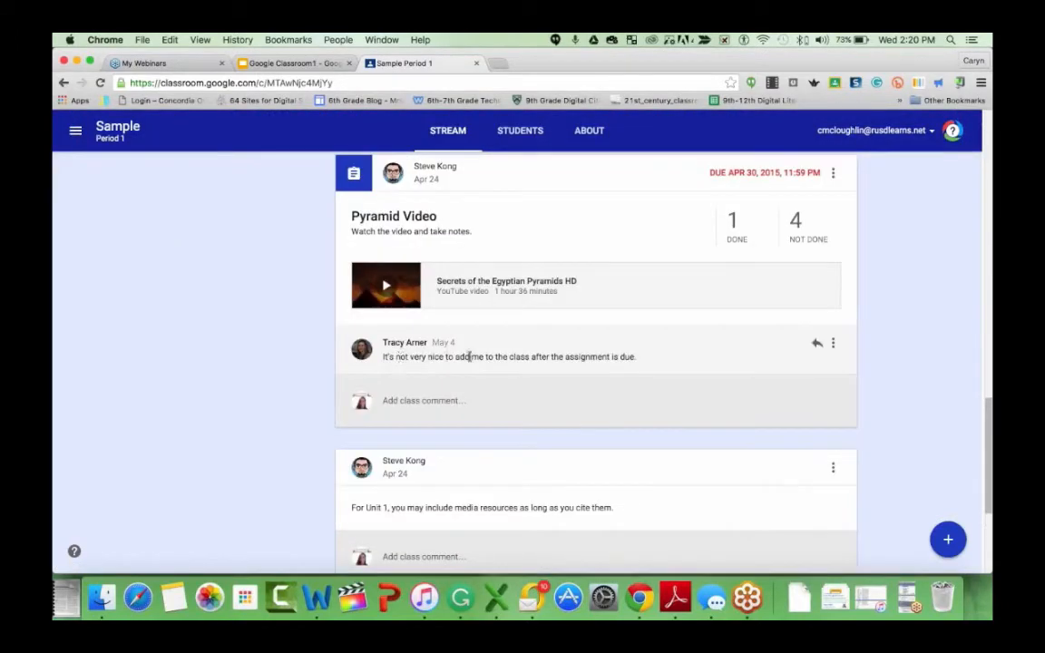
{"action": "scroll", "coordinate": [473, 358], "scroll_direction": "up", "scroll_amount": 1}
{"action": "scroll", "coordinate": [527, 358], "scroll_direction": "down", "scroll_amount": 1}
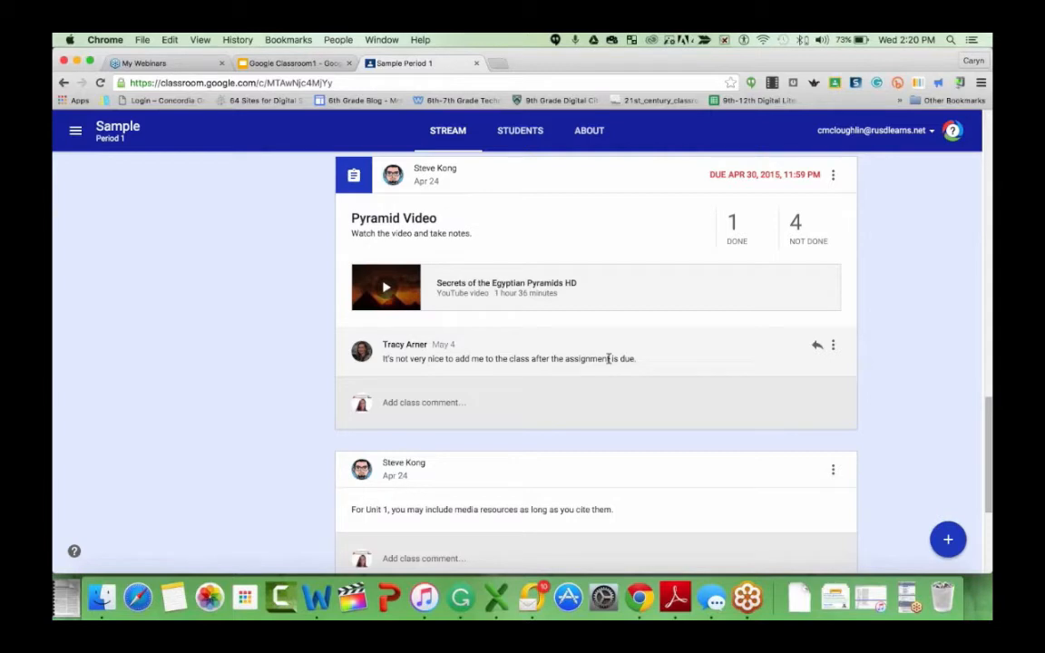
{"action": "left_click", "coordinate": [833, 349]}
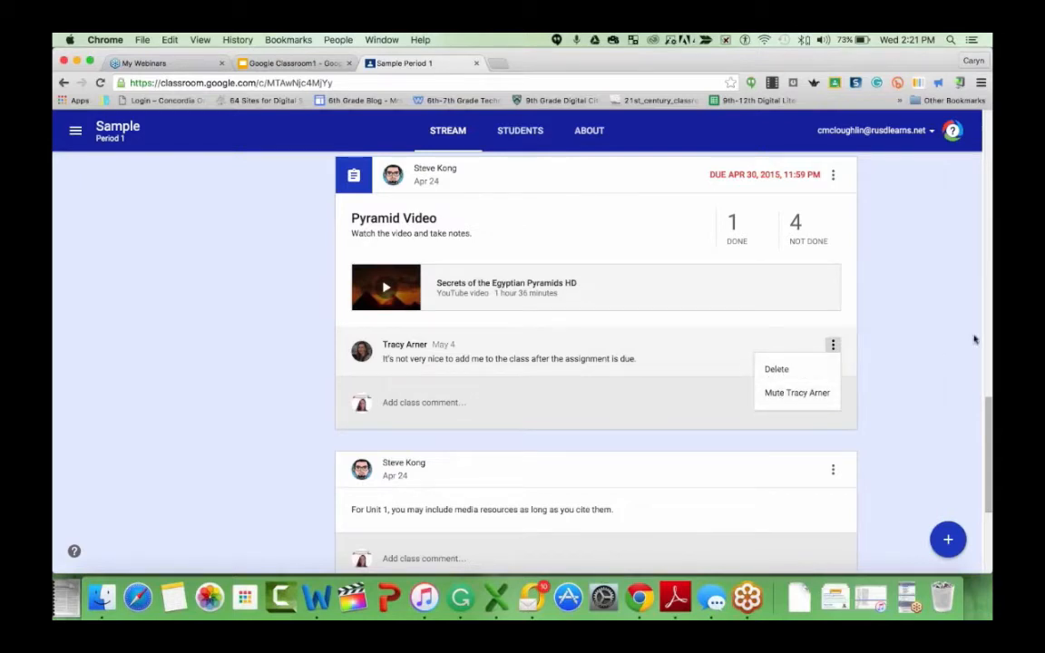
{"action": "left_click", "coordinate": [893, 341]}
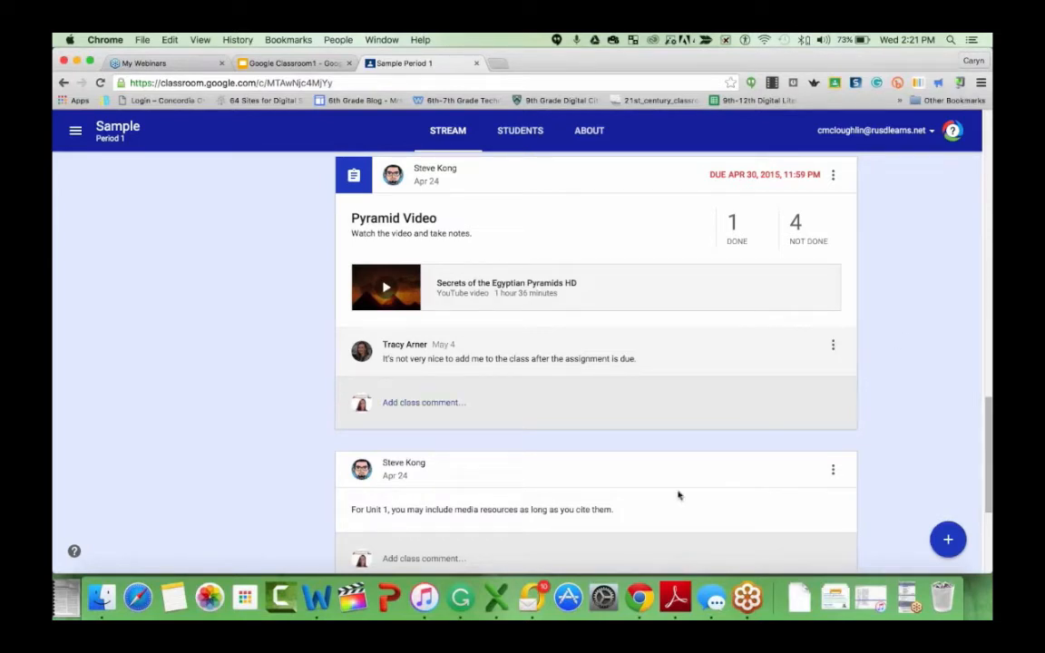
- Return to the top of the stream and reveal the create options
{"action": "scroll", "coordinate": [634, 437], "scroll_direction": "up", "scroll_amount": 3}
{"action": "scroll", "coordinate": [634, 436], "scroll_direction": "up", "scroll_amount": 2}
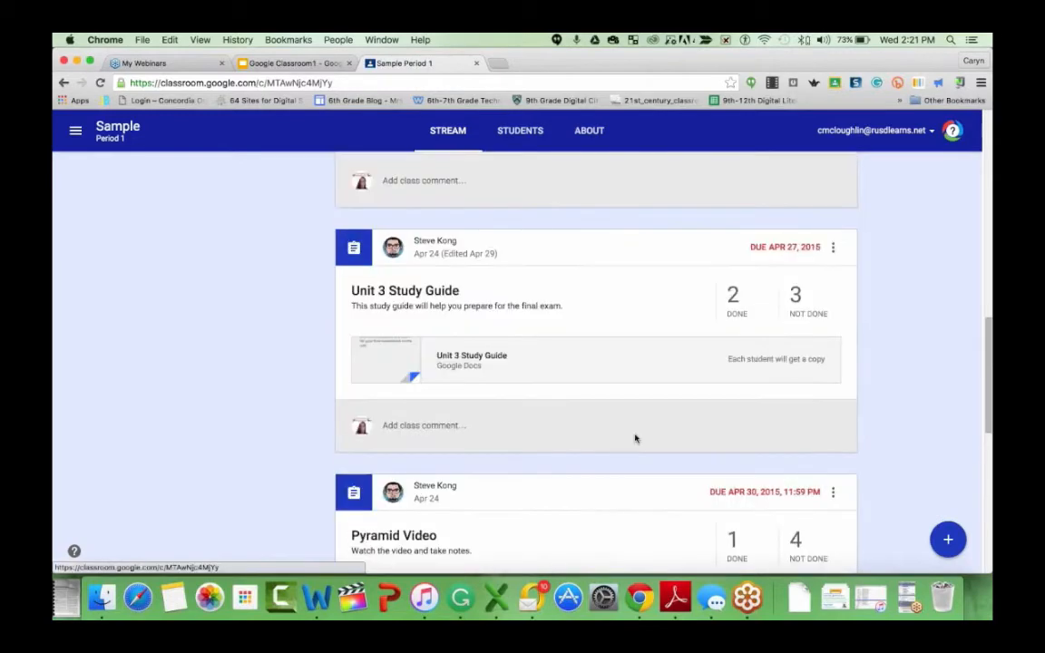
{"action": "scroll", "coordinate": [635, 438], "scroll_direction": "up", "scroll_amount": 10}
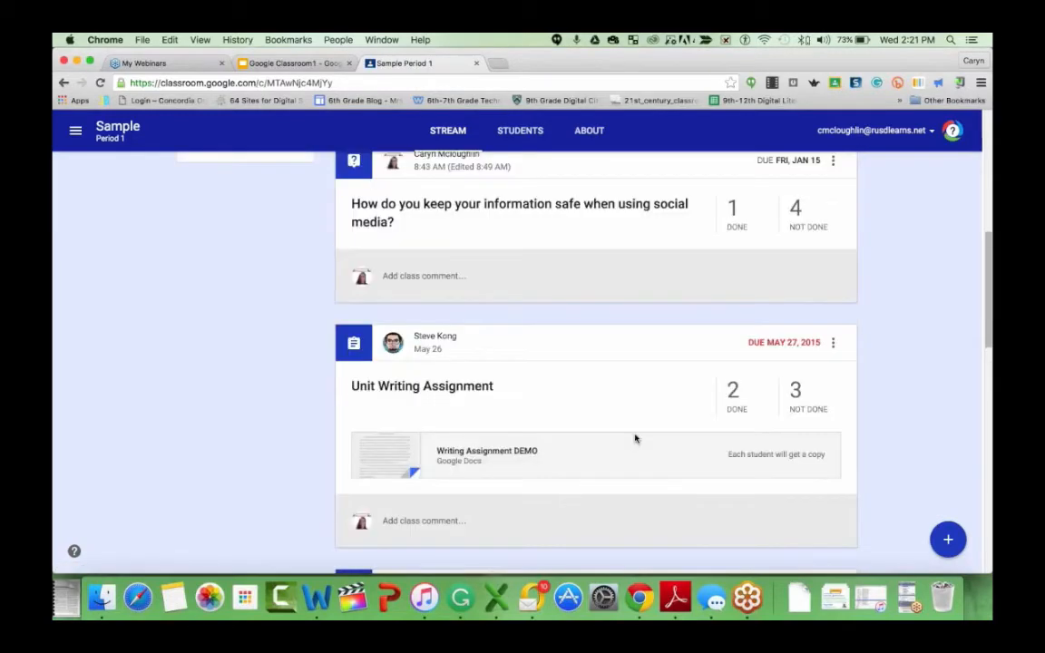
{"action": "scroll", "coordinate": [634, 438], "scroll_direction": "up", "scroll_amount": 1}
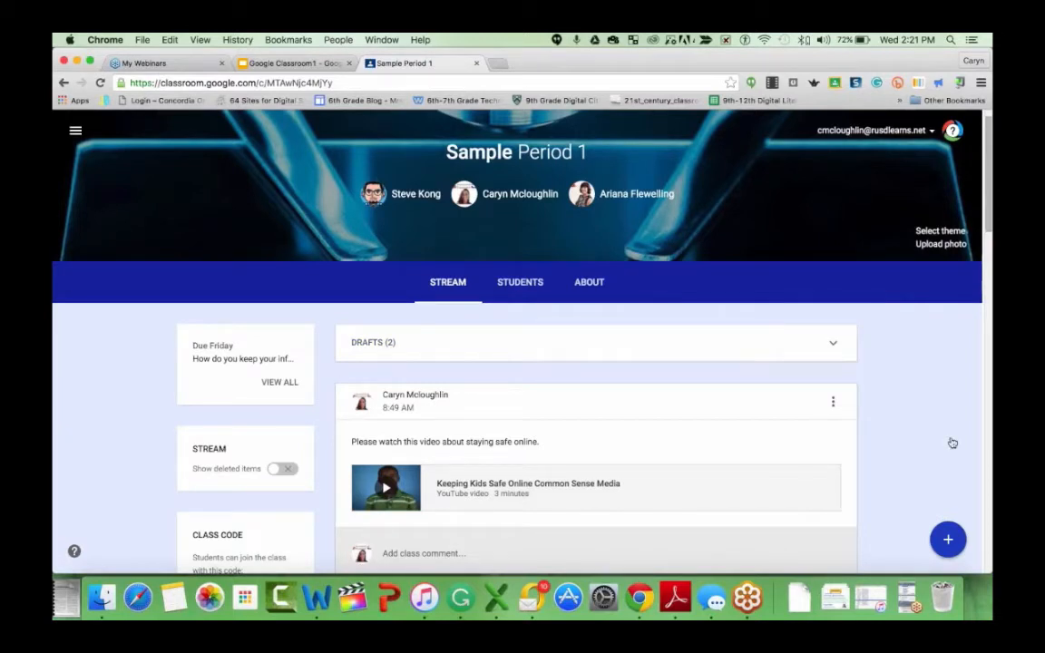
{"action": "left_click", "coordinate": [949, 541]}
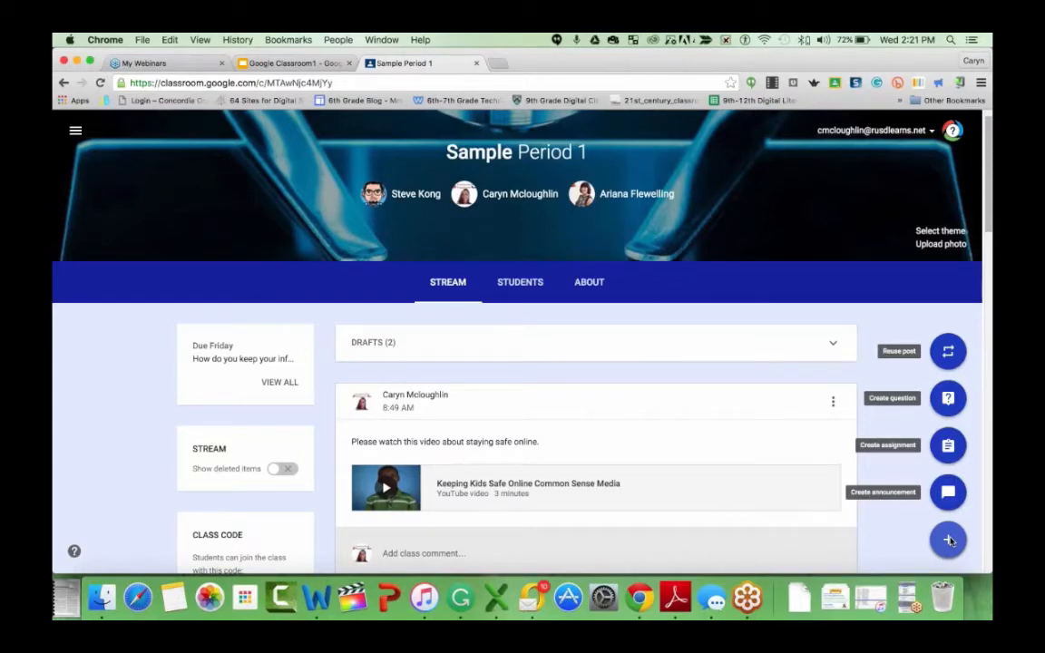
- Open the class code options menu in the stream sidebar and close it without changes
{"action": "scroll", "coordinate": [252, 380], "scroll_direction": "down", "scroll_amount": 1}
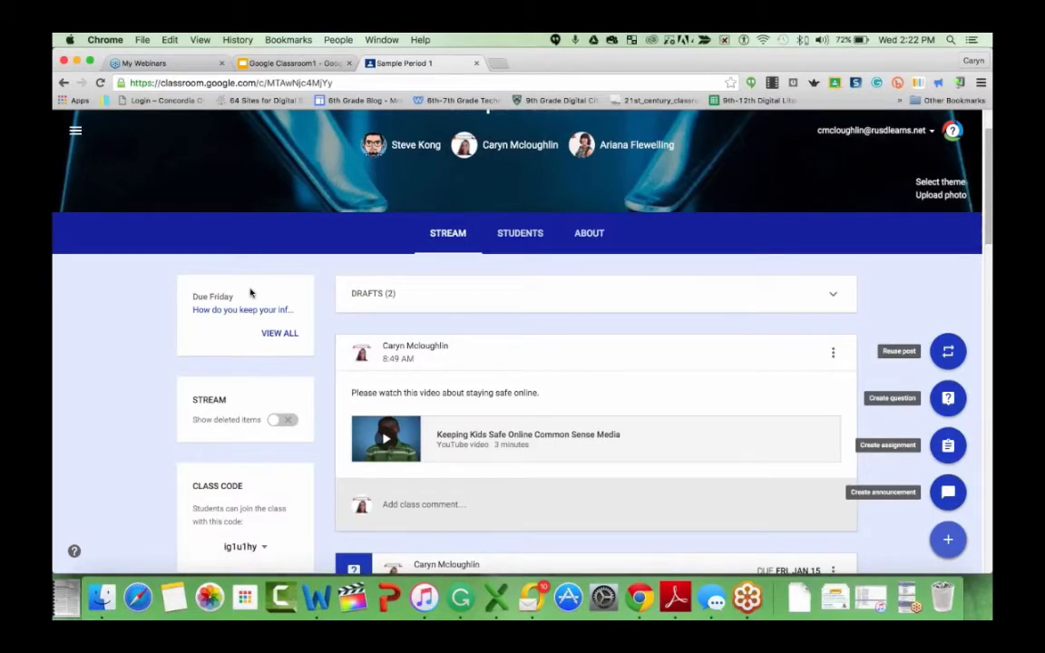
{"action": "scroll", "coordinate": [274, 389], "scroll_direction": "down", "scroll_amount": 2}
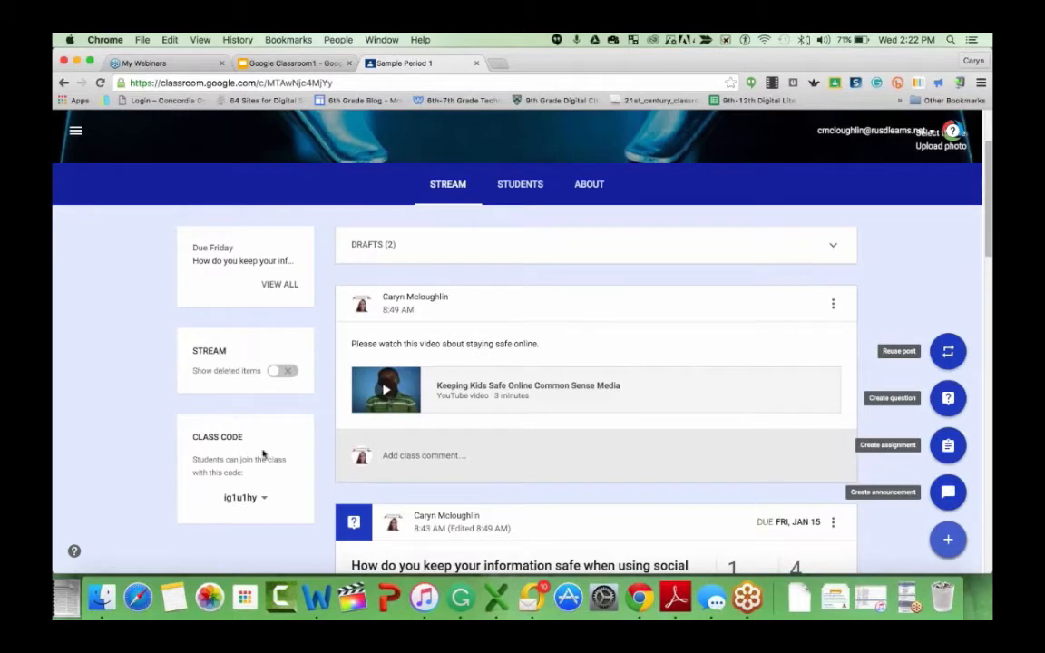
{"action": "scroll", "coordinate": [263, 454], "scroll_direction": "down", "scroll_amount": 1}
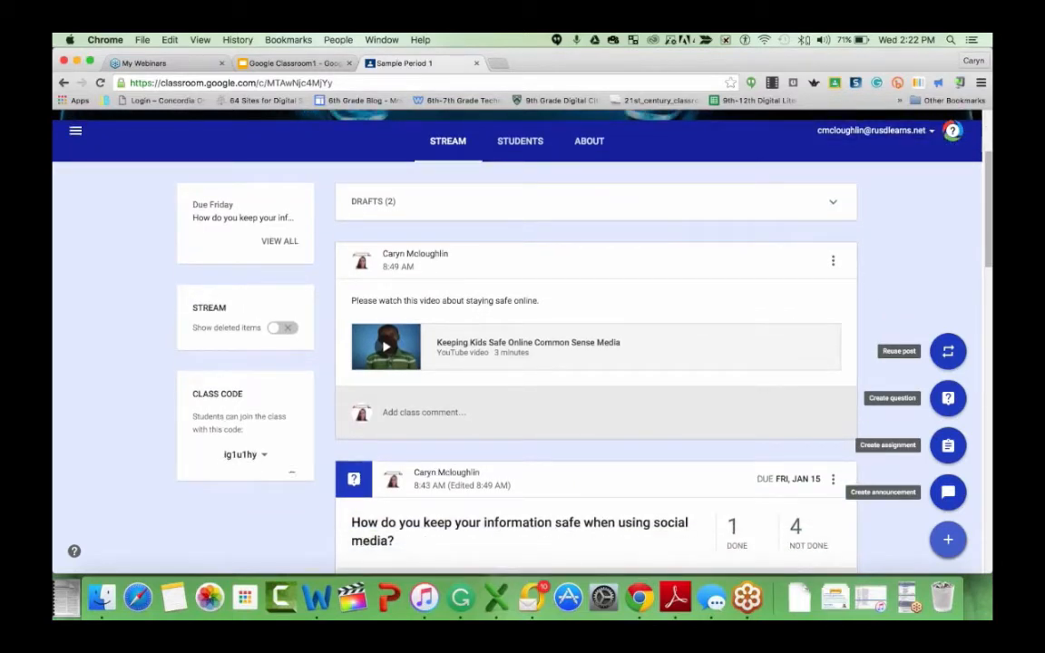
{"action": "left_click", "coordinate": [263, 456]}
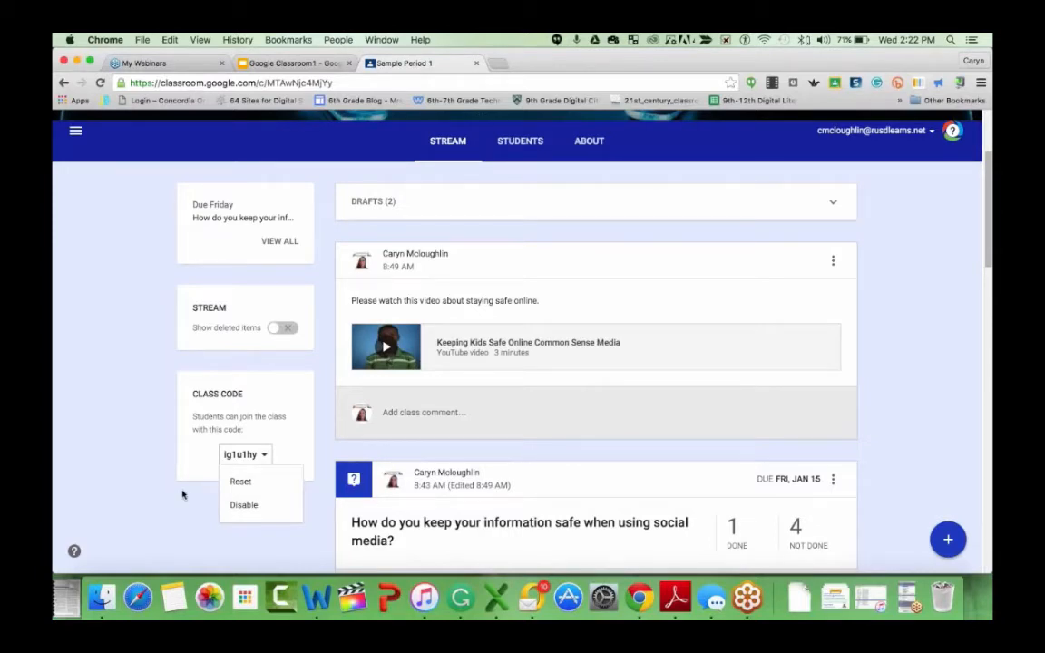
{"action": "left_click", "coordinate": [185, 479]}
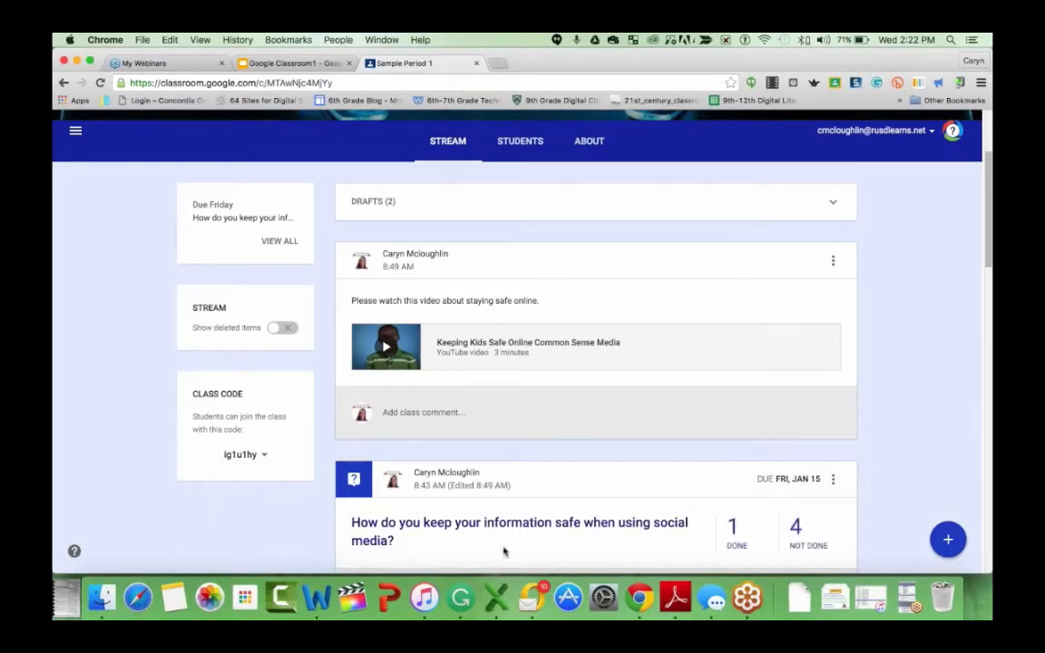
- Open a new assignment form from the create options
{"action": "scroll", "coordinate": [523, 536], "scroll_direction": "down", "scroll_amount": 3}
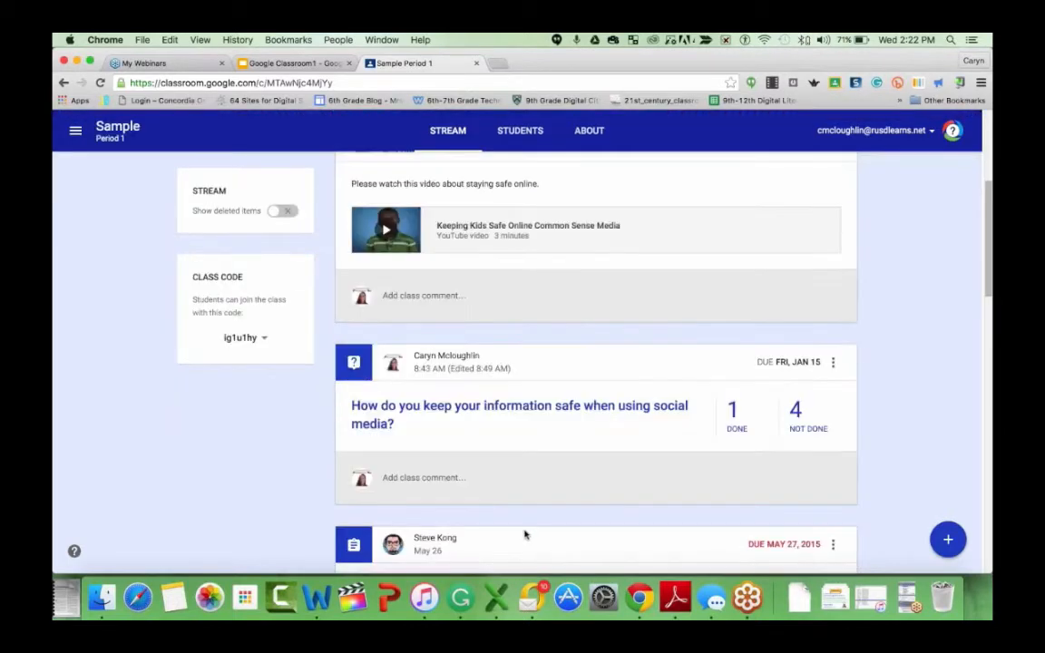
{"action": "scroll", "coordinate": [525, 535], "scroll_direction": "up", "scroll_amount": 2}
{"action": "scroll", "coordinate": [525, 535], "scroll_direction": "up", "scroll_amount": 2}
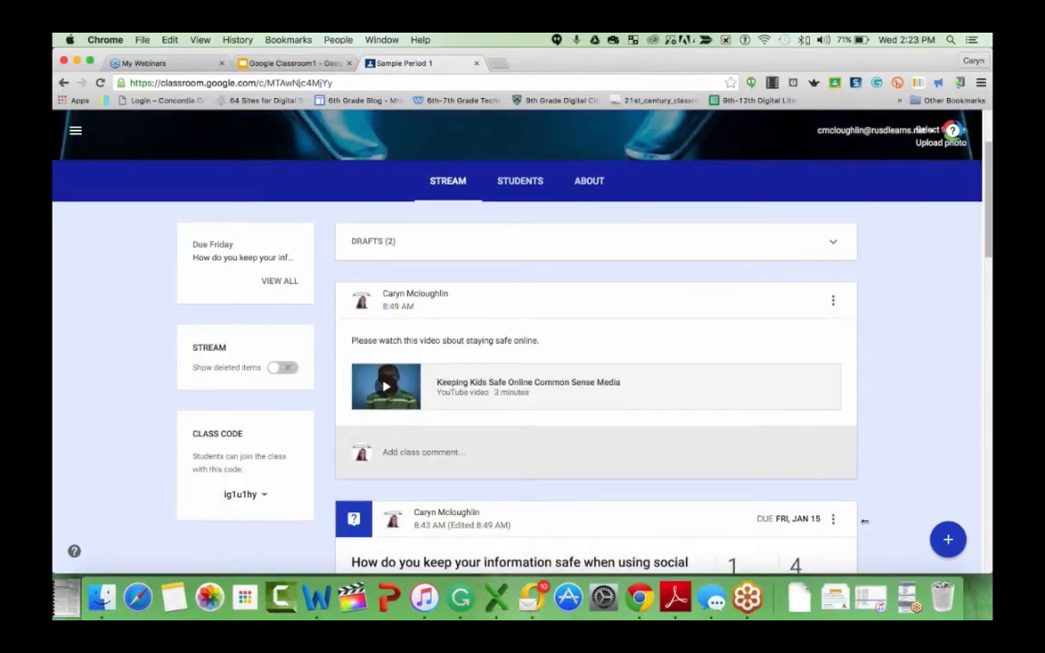
{"action": "mouse_move", "coordinate": [948, 538]}
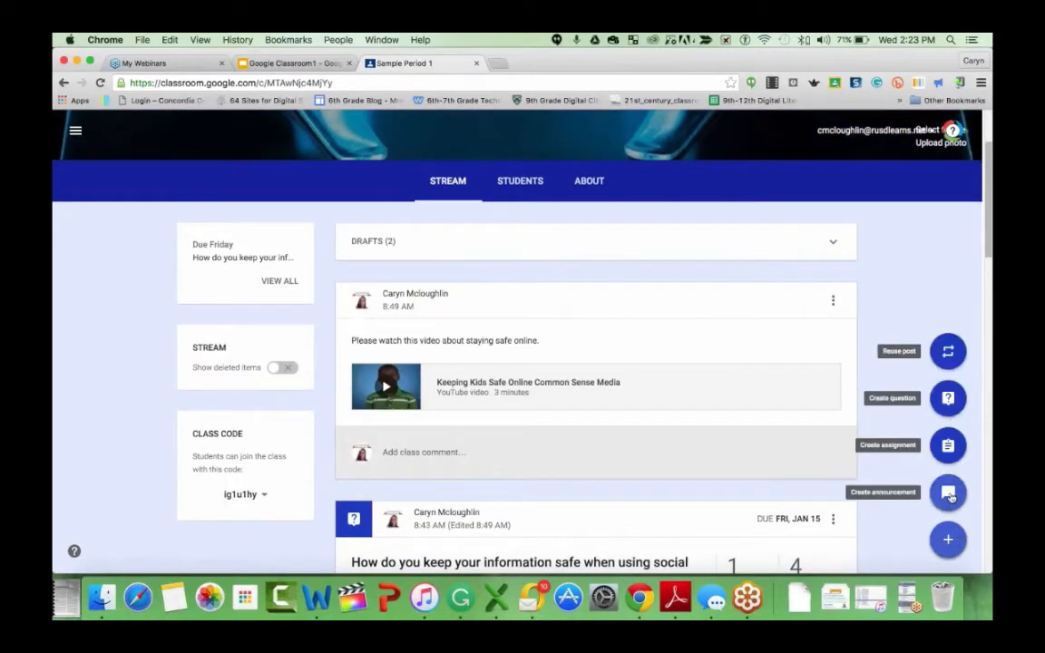
{"action": "left_click", "coordinate": [948, 446]}
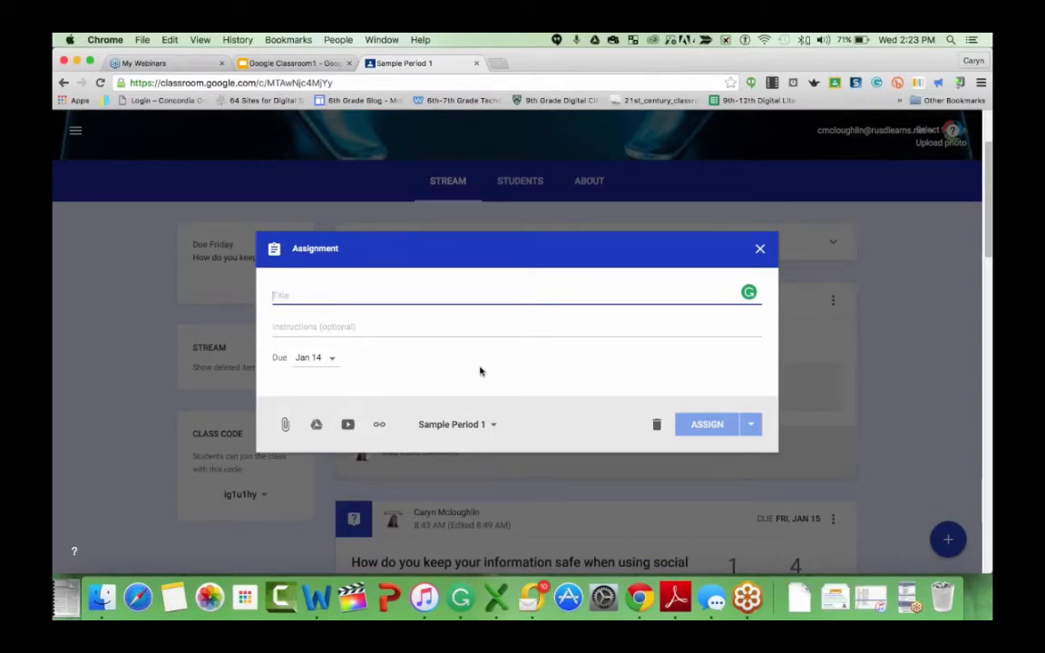
- Browse the Google Classroom1 presentation's slides on creating an assignment and return to the Sample Period 1 class tab
{"action": "left_click", "coordinate": [380, 312]}
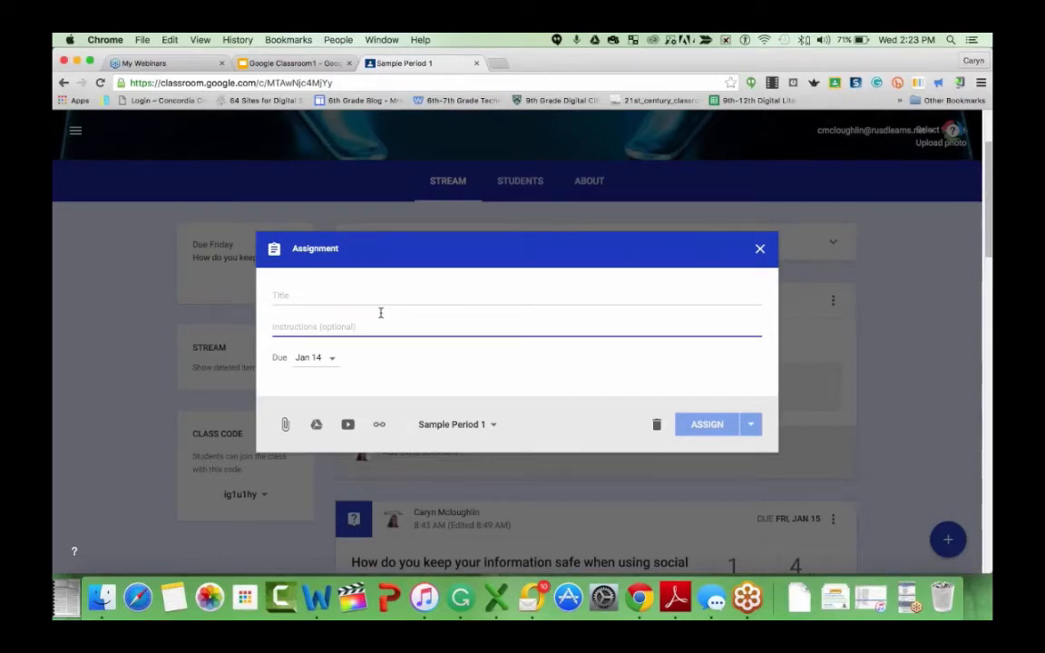
{"action": "left_click", "coordinate": [271, 62]}
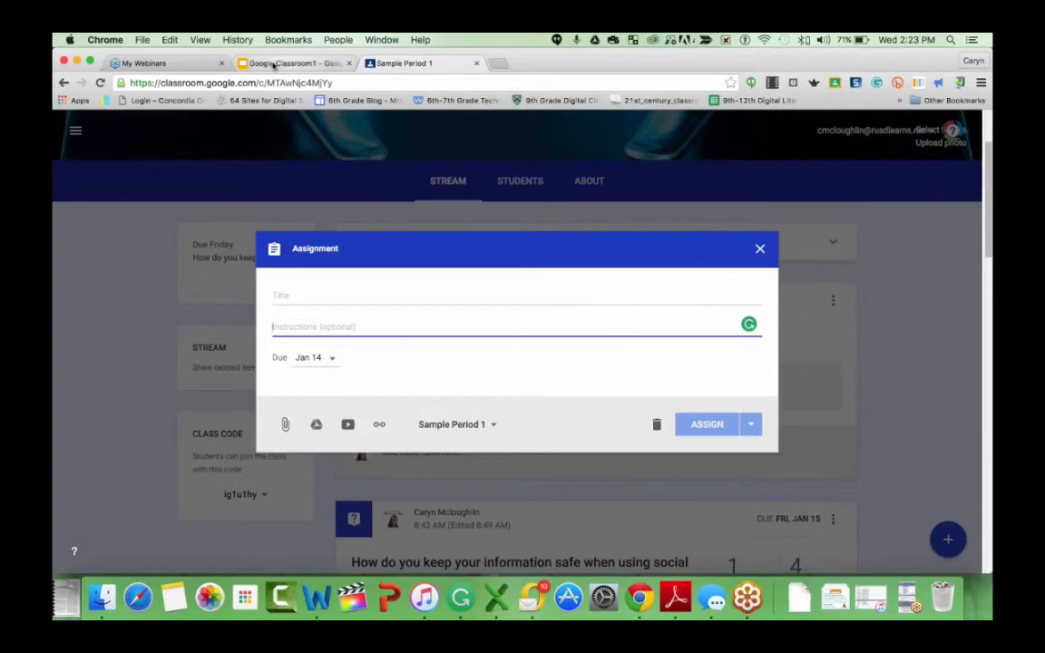
{"action": "scroll", "coordinate": [126, 402], "scroll_direction": "down", "scroll_amount": 2}
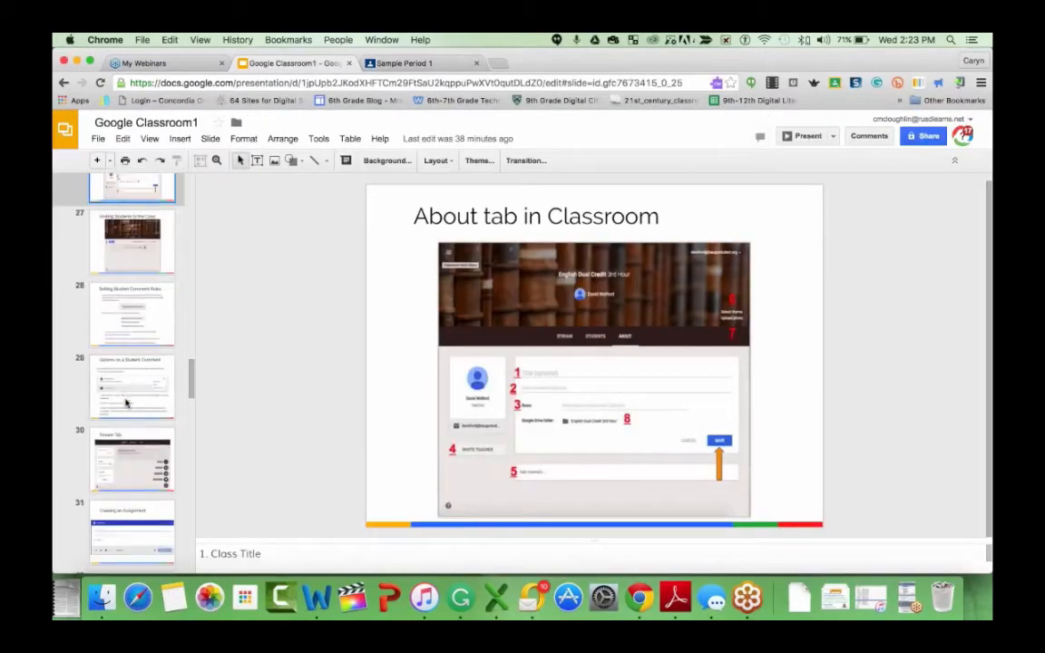
{"action": "left_click", "coordinate": [127, 390]}
{"action": "left_click", "coordinate": [127, 452]}
{"action": "scroll", "coordinate": [127, 451], "scroll_direction": "down", "scroll_amount": 1}
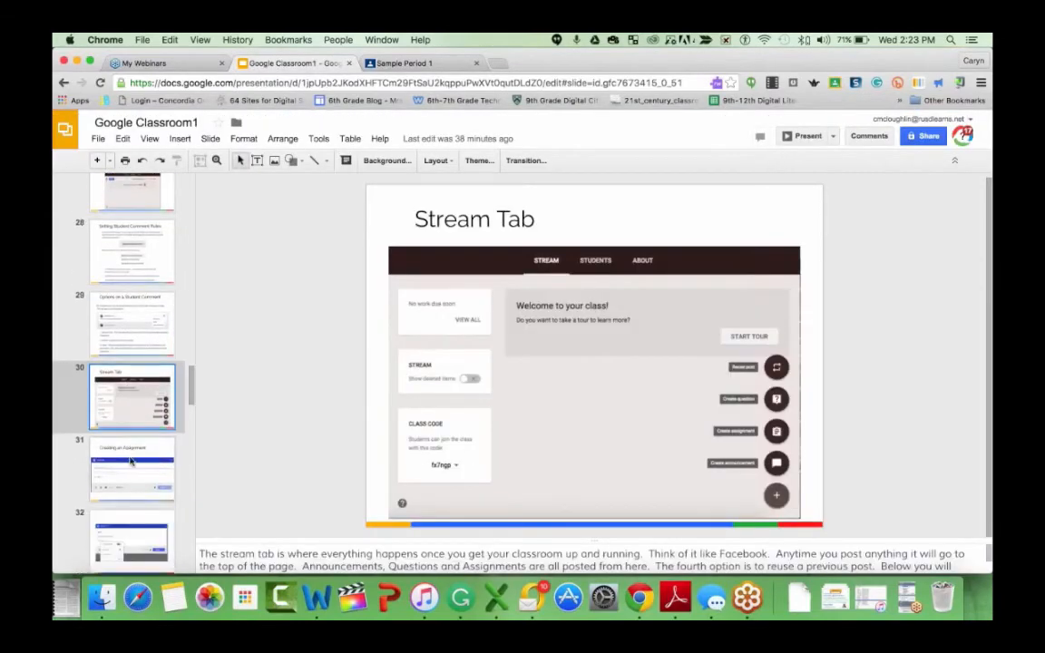
{"action": "left_click", "coordinate": [122, 462]}
{"action": "scroll", "coordinate": [136, 490], "scroll_direction": "down", "scroll_amount": 2}
{"action": "left_click", "coordinate": [150, 533]}
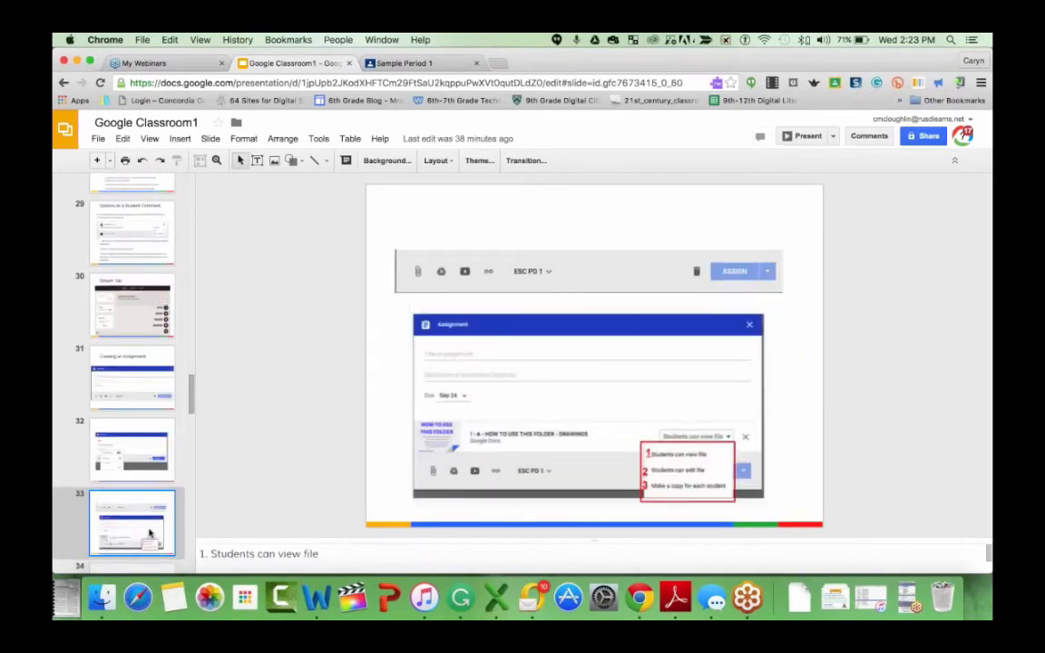
{"action": "scroll", "coordinate": [150, 534], "scroll_direction": "down", "scroll_amount": 1}
{"action": "left_click", "coordinate": [145, 536]}
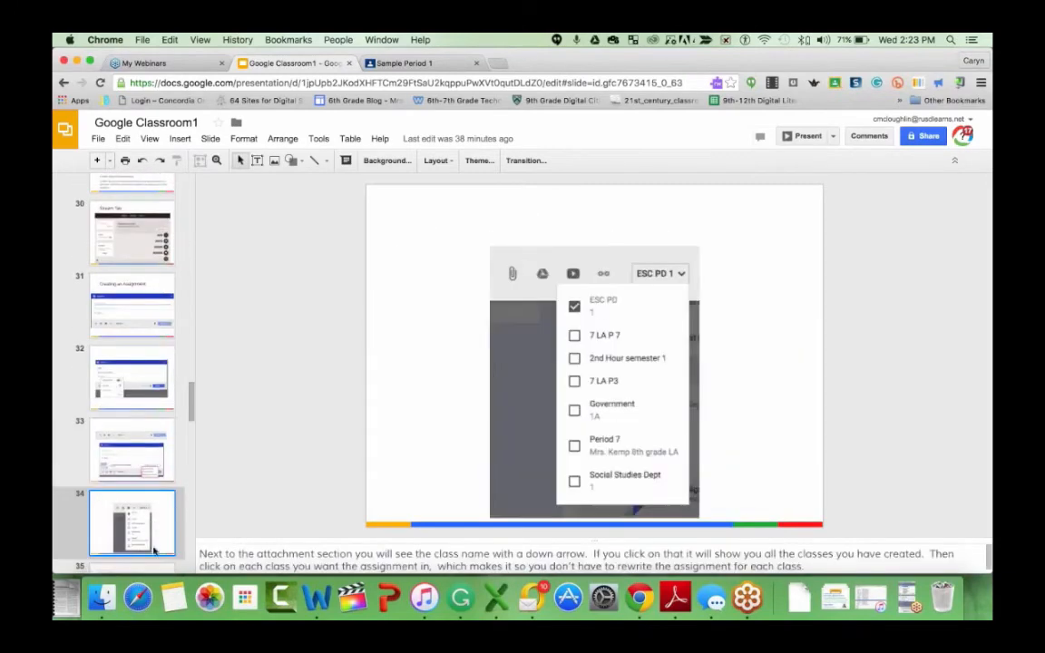
{"action": "scroll", "coordinate": [155, 553], "scroll_direction": "down", "scroll_amount": 1}
{"action": "scroll", "coordinate": [154, 553], "scroll_direction": "down", "scroll_amount": 1}
{"action": "left_click", "coordinate": [154, 552]}
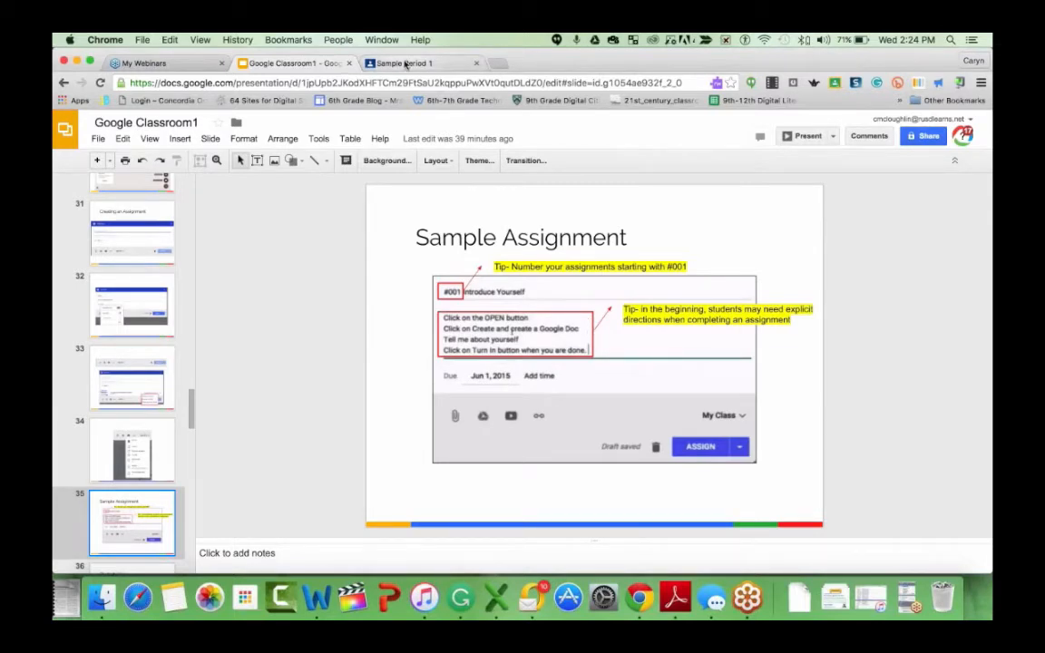
{"action": "left_click", "coordinate": [405, 63]}
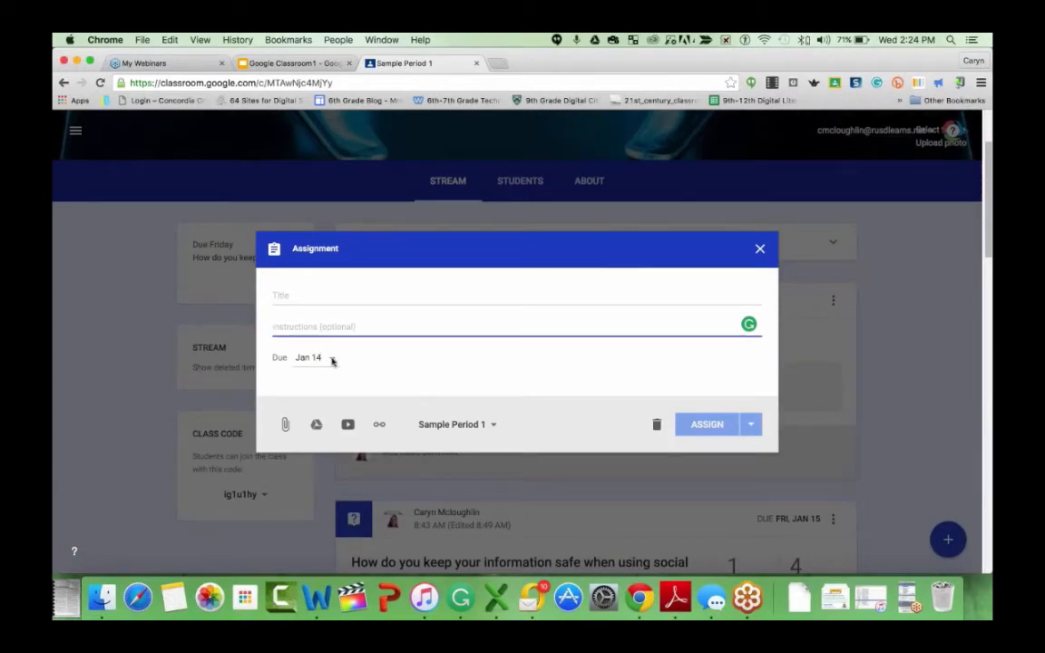
- Set the assignment's due date to Jan 14, 2016 with a due time of 11:59 PM and save it
{"action": "left_click", "coordinate": [332, 361]}
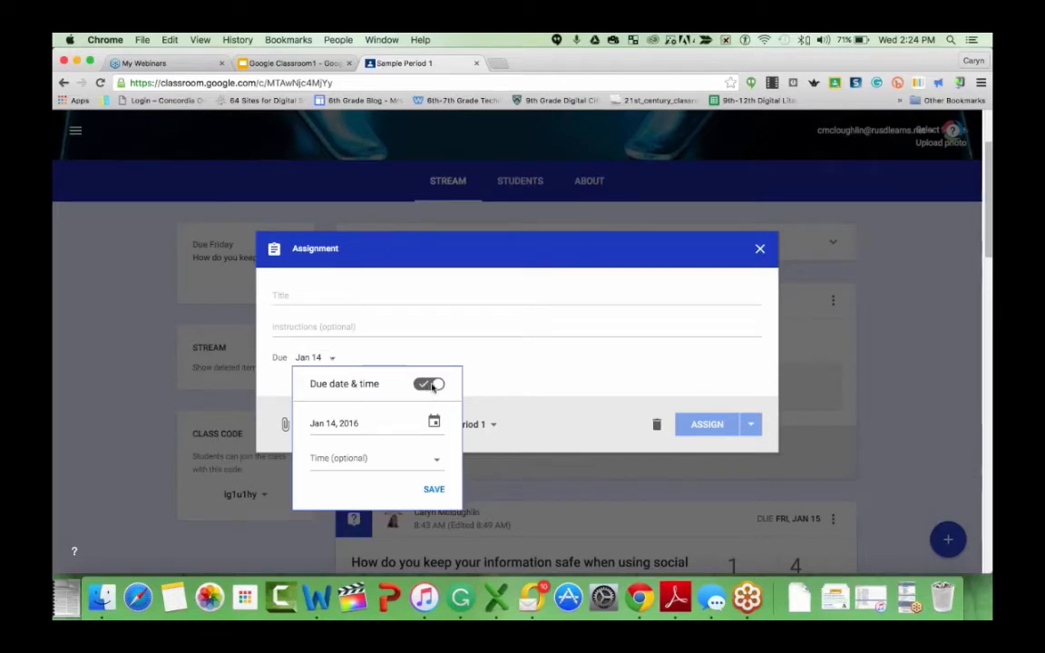
{"action": "left_click", "coordinate": [422, 386]}
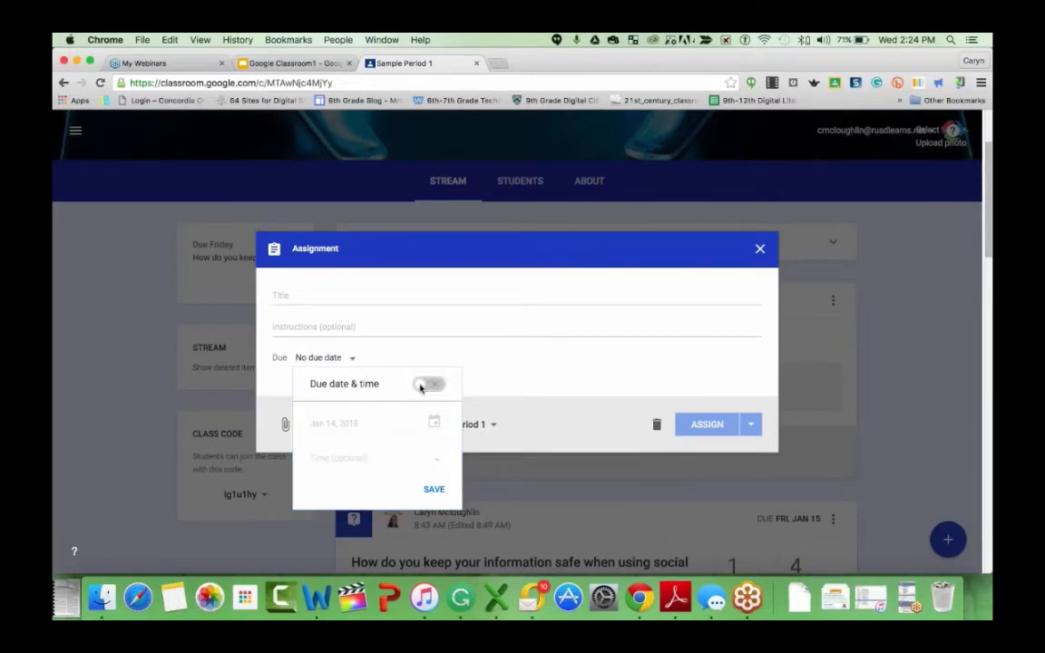
{"action": "left_click", "coordinate": [421, 386]}
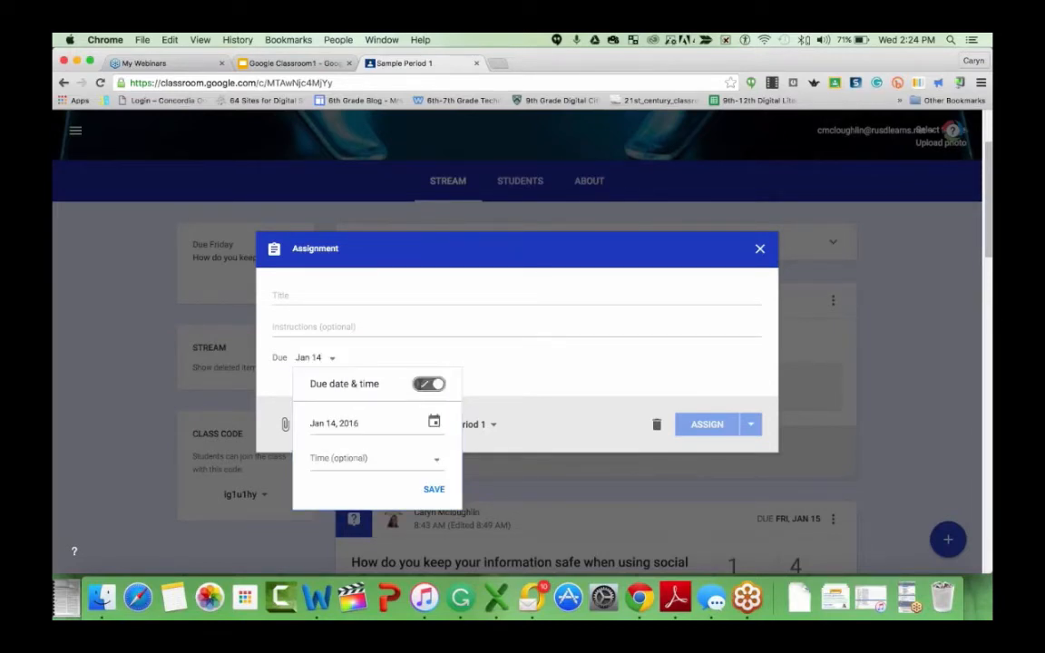
{"action": "left_click", "coordinate": [437, 461]}
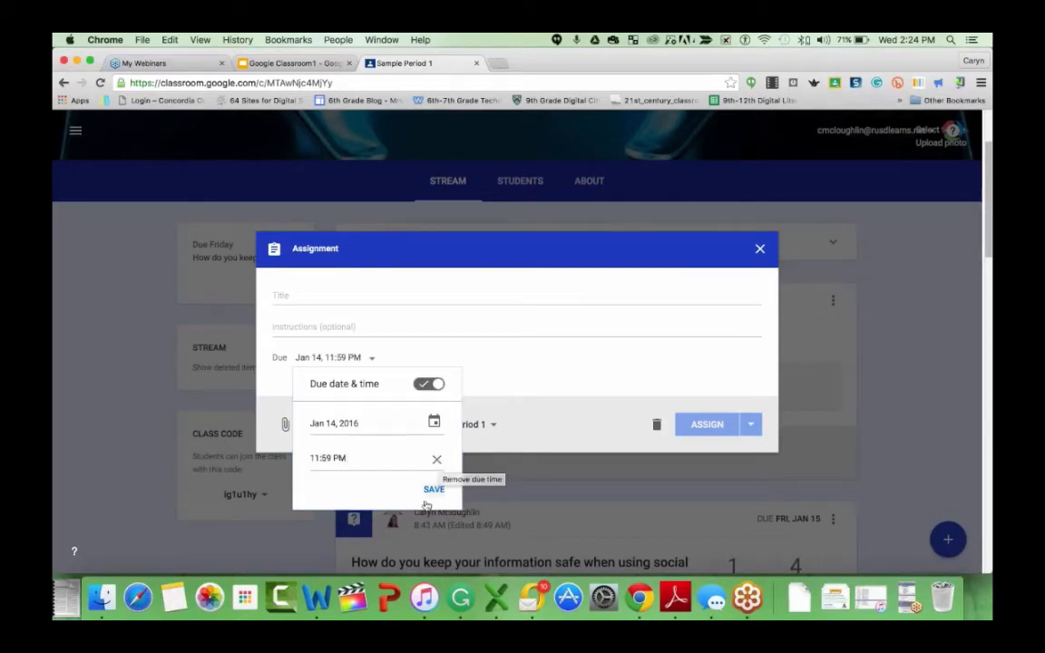
{"action": "left_click", "coordinate": [432, 491]}
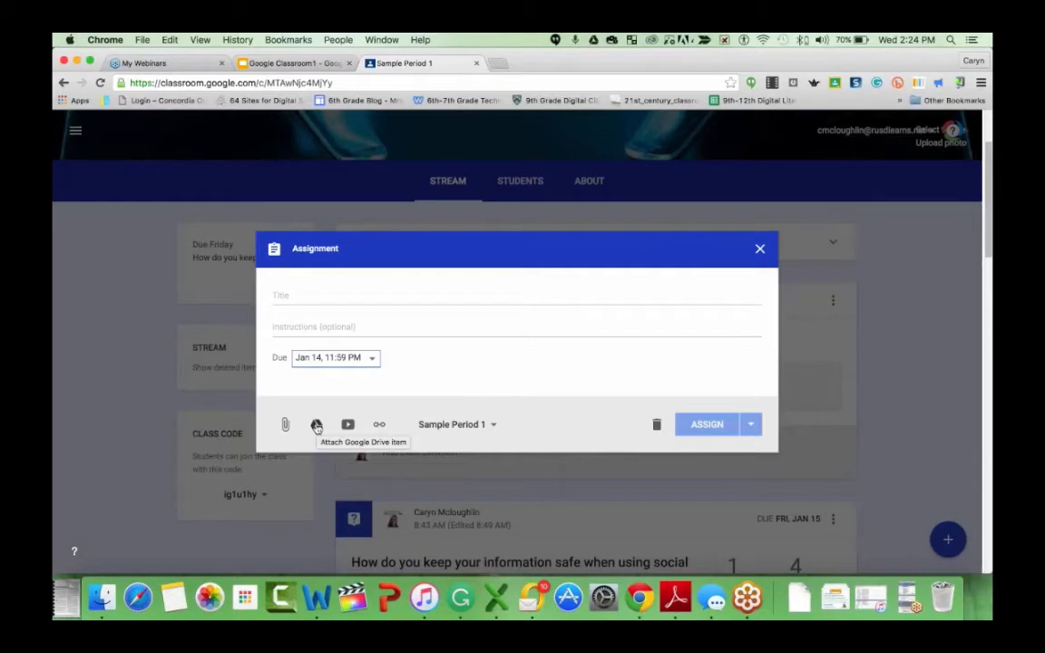
- Attach the K-12 Menu of PD 15-16 document from the ILE PD 15-16 > Google Basics Drive folder, closing the document tab it opens
{"action": "left_click", "coordinate": [317, 427]}
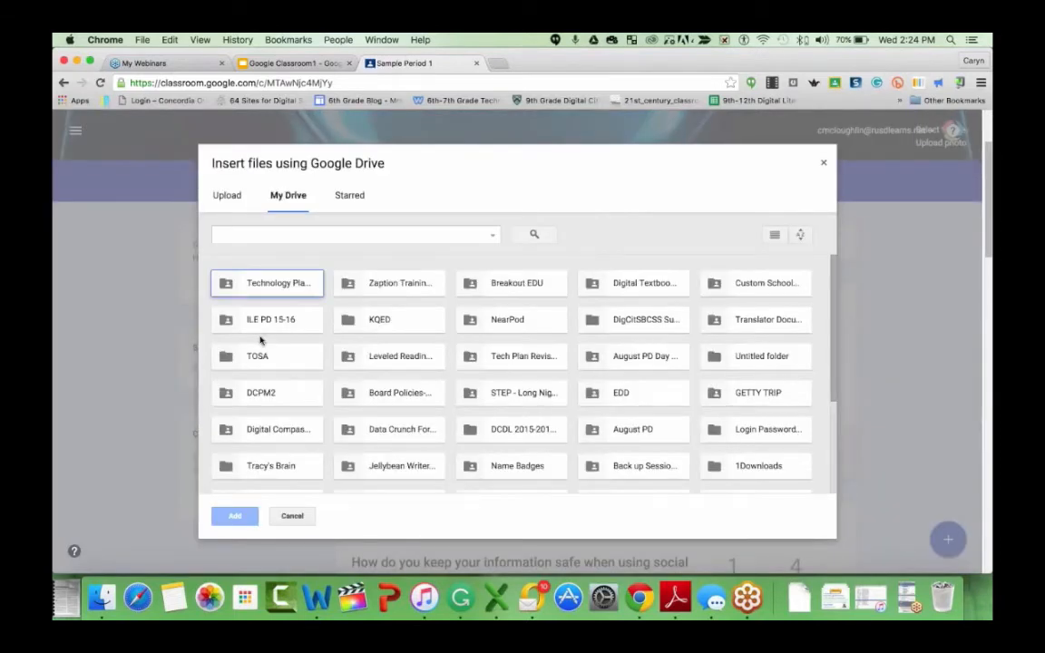
{"action": "double_click", "coordinate": [269, 322]}
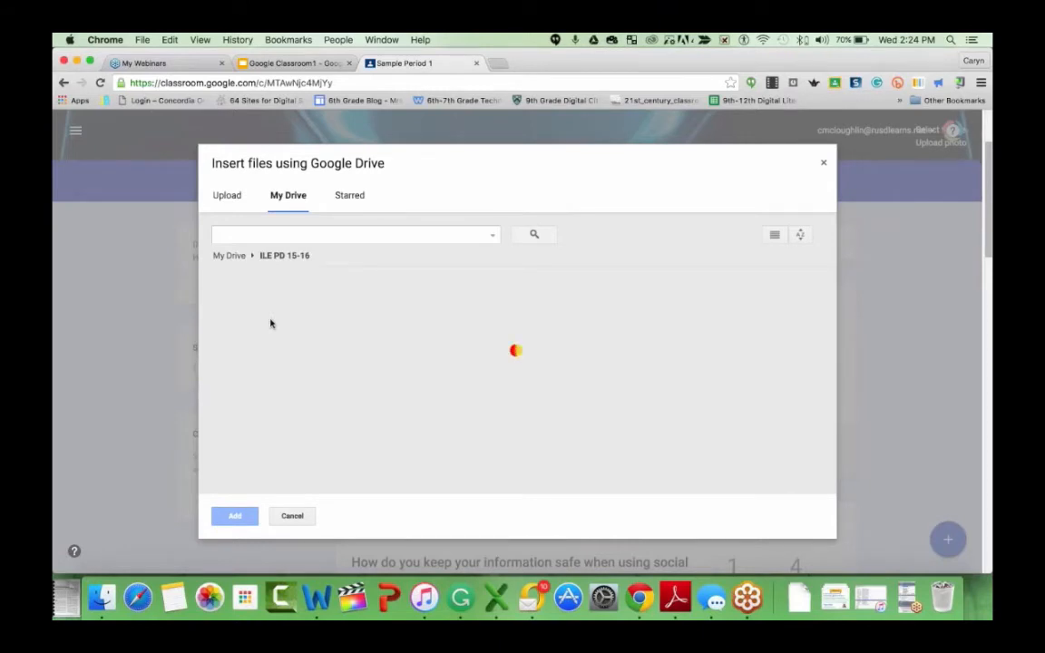
{"action": "double_click", "coordinate": [282, 335]}
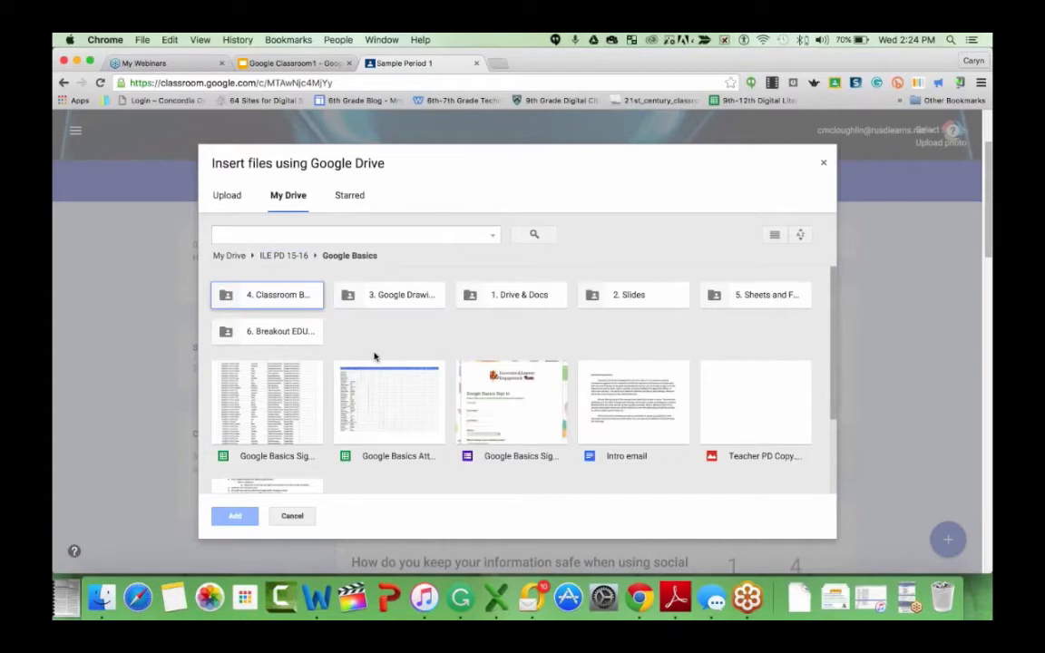
{"action": "scroll", "coordinate": [375, 357], "scroll_direction": "down", "scroll_amount": 3}
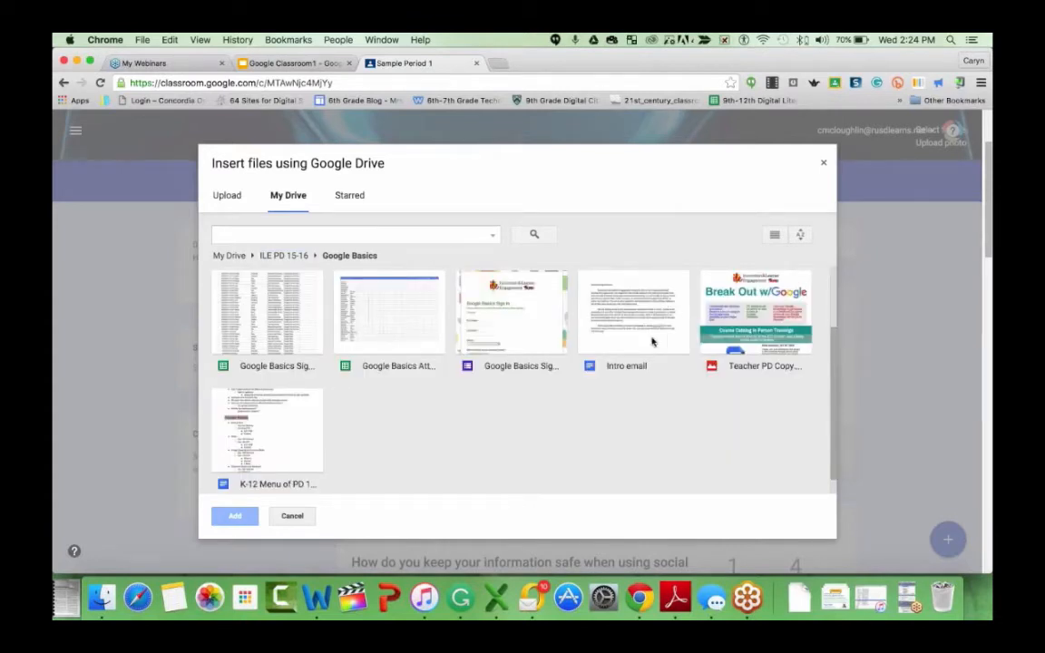
{"action": "left_click", "coordinate": [719, 307]}
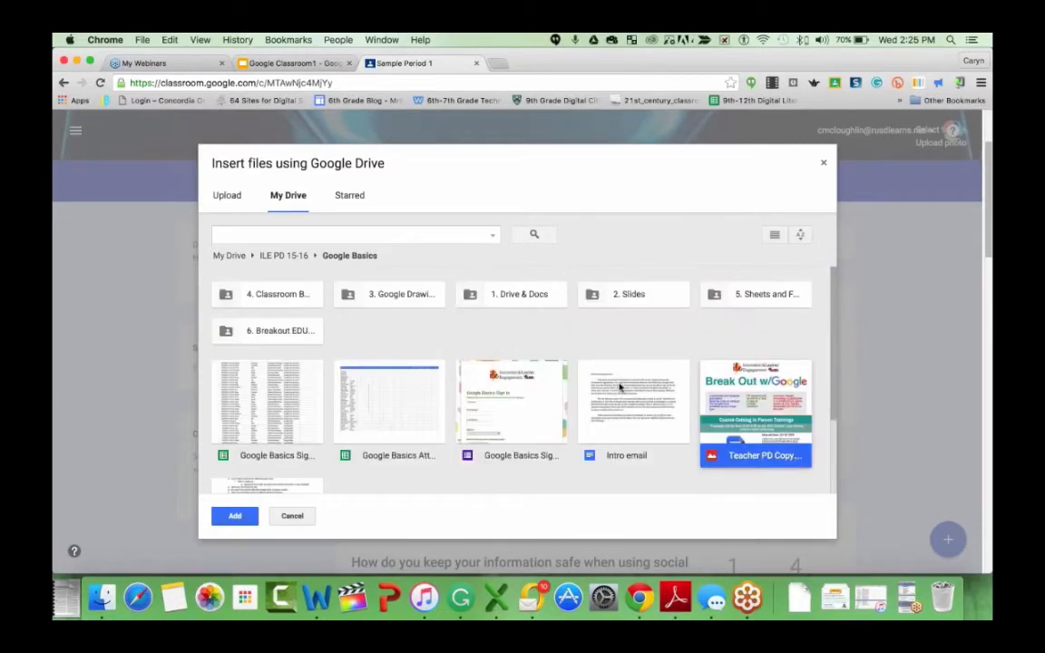
{"action": "scroll", "coordinate": [281, 418], "scroll_direction": "down", "scroll_amount": 3}
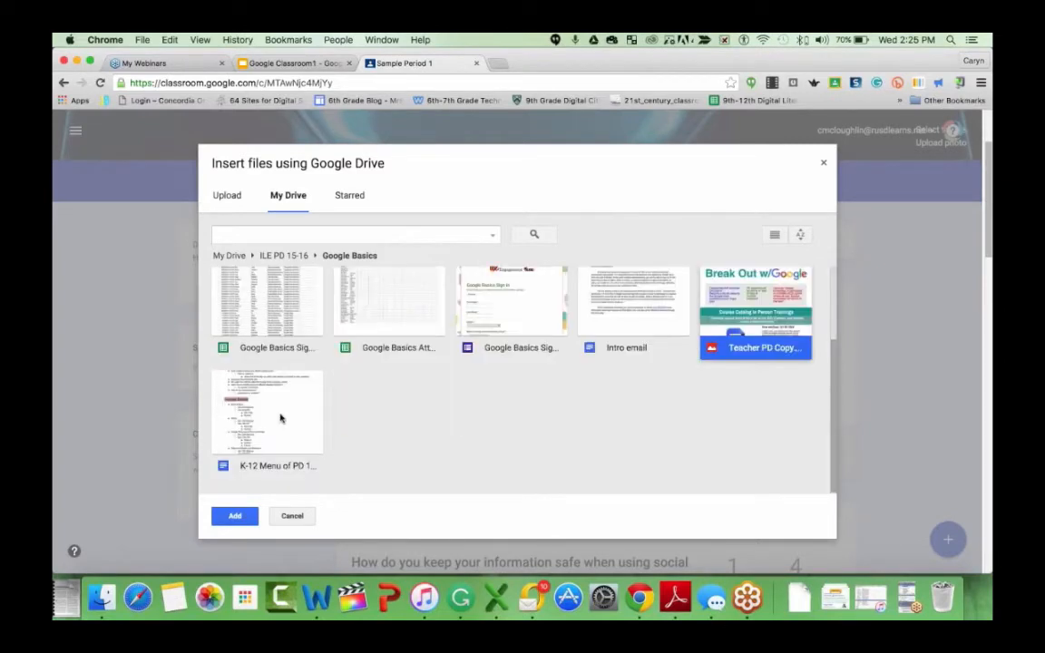
{"action": "double_click", "coordinate": [281, 419]}
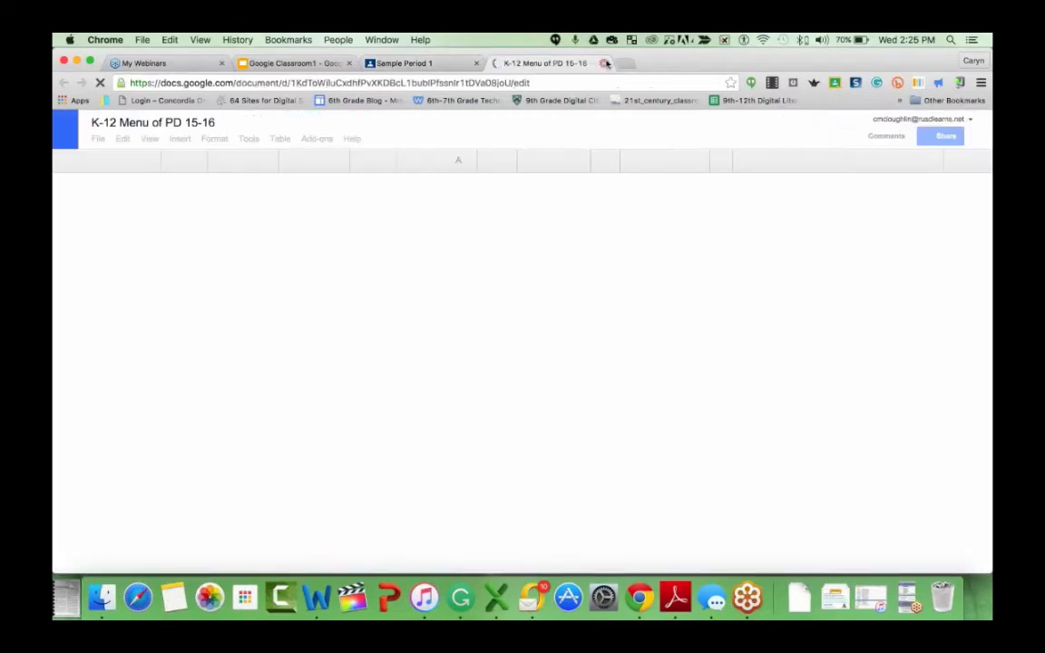
{"action": "left_click", "coordinate": [605, 63]}
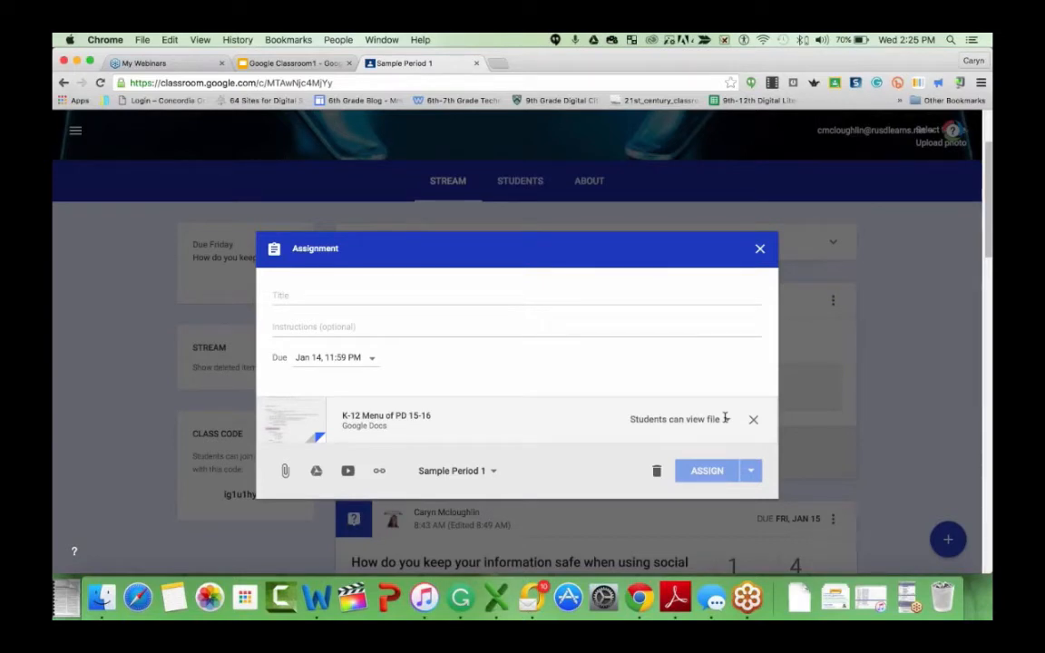
- Set the attached document's sharing option to Make a copy for each student
{"action": "left_click", "coordinate": [538, 320]}
{"action": "left_click", "coordinate": [726, 420]}
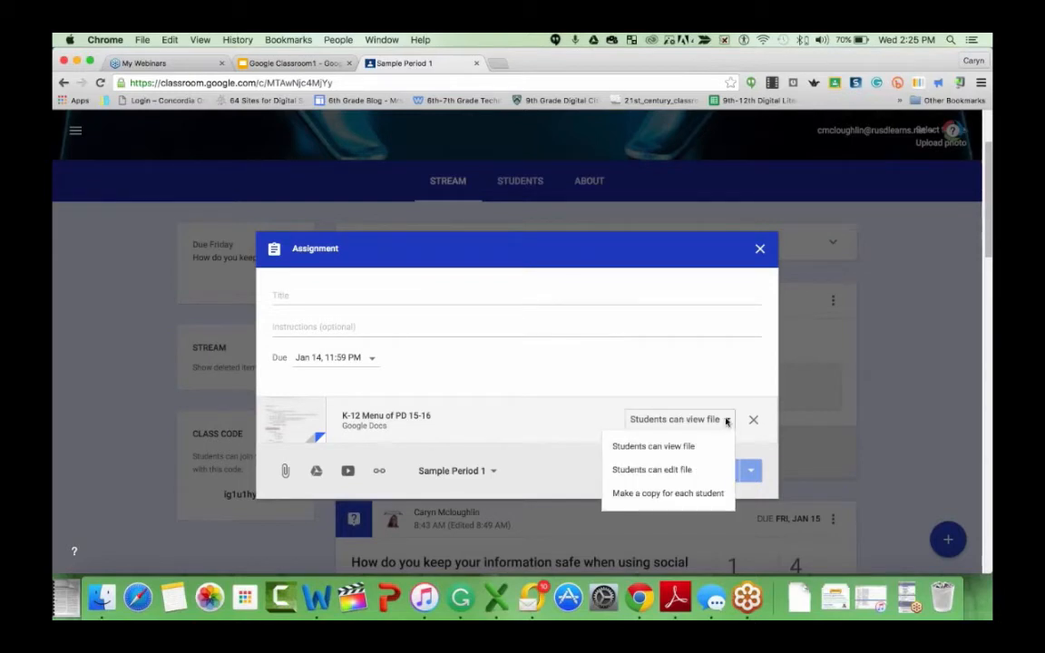
{"action": "left_click", "coordinate": [676, 495]}
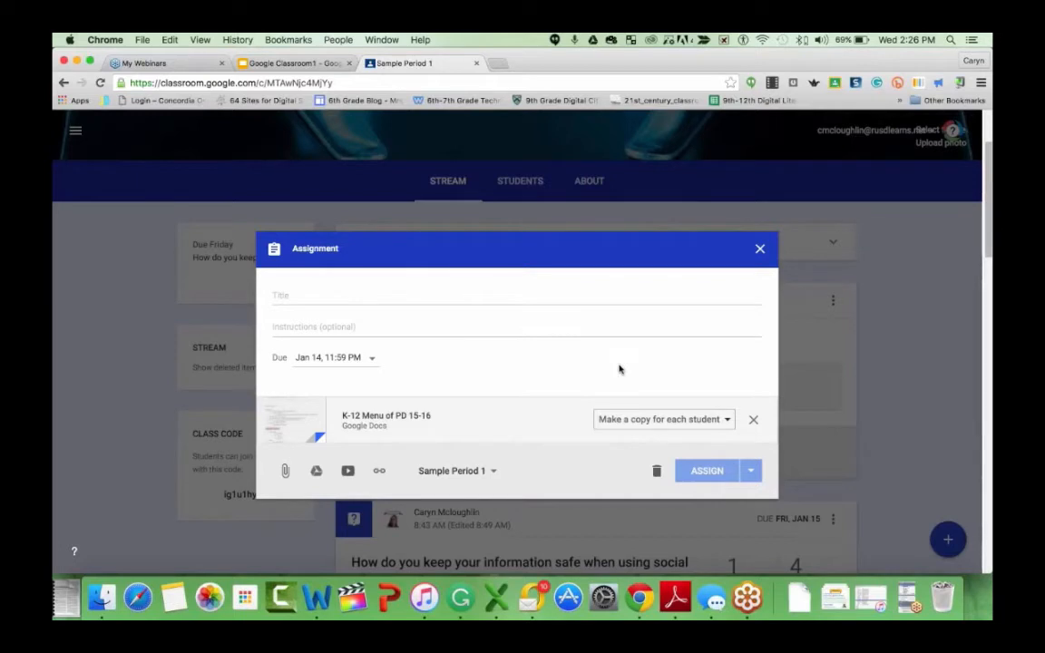
- View the list of classes the assignment can be posted to and close the assignment form without assigning
{"action": "left_click", "coordinate": [494, 474]}
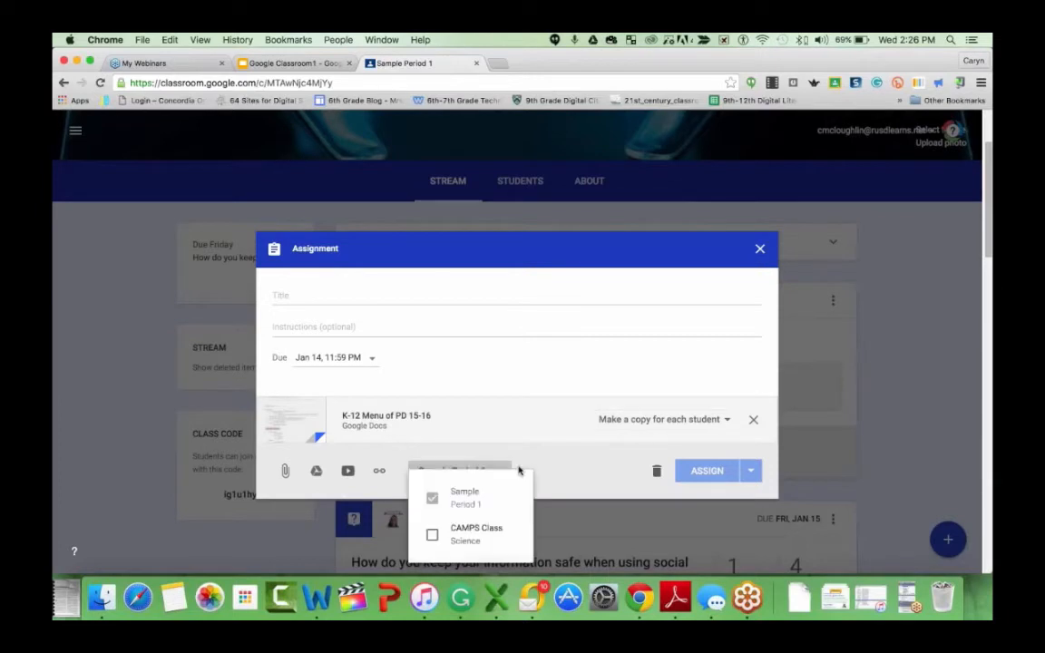
{"action": "left_click", "coordinate": [519, 469]}
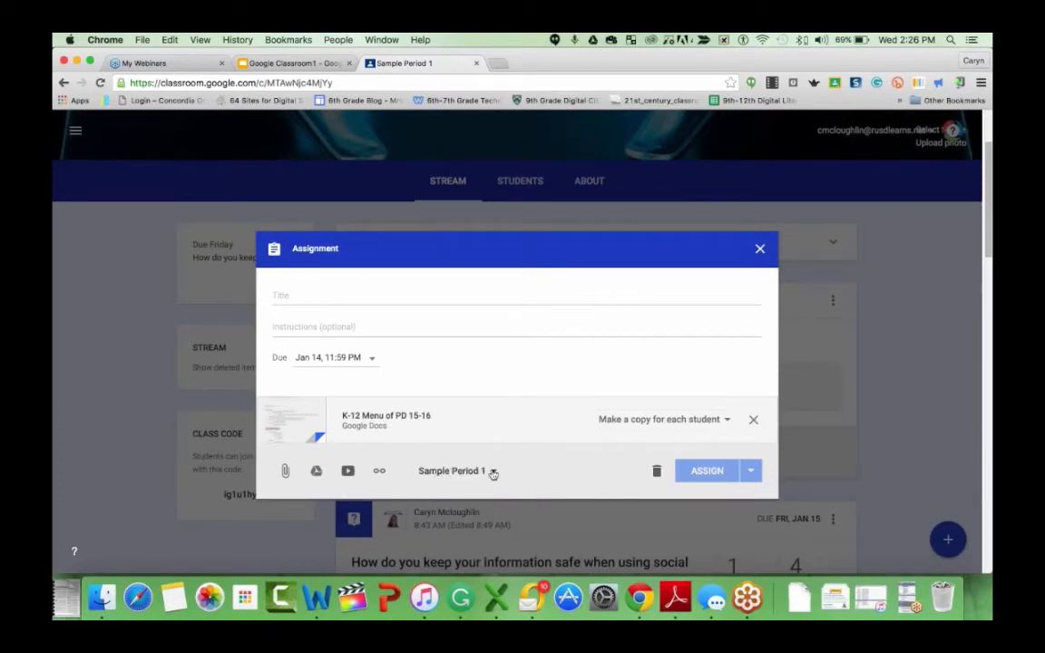
{"action": "left_click", "coordinate": [493, 473]}
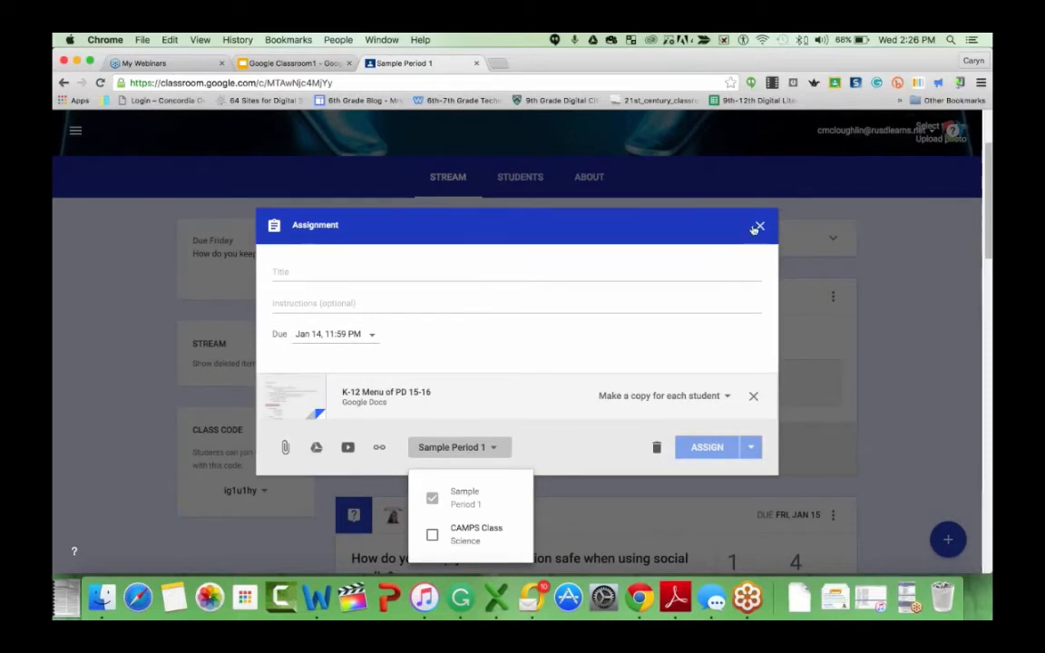
{"action": "left_click", "coordinate": [760, 228]}
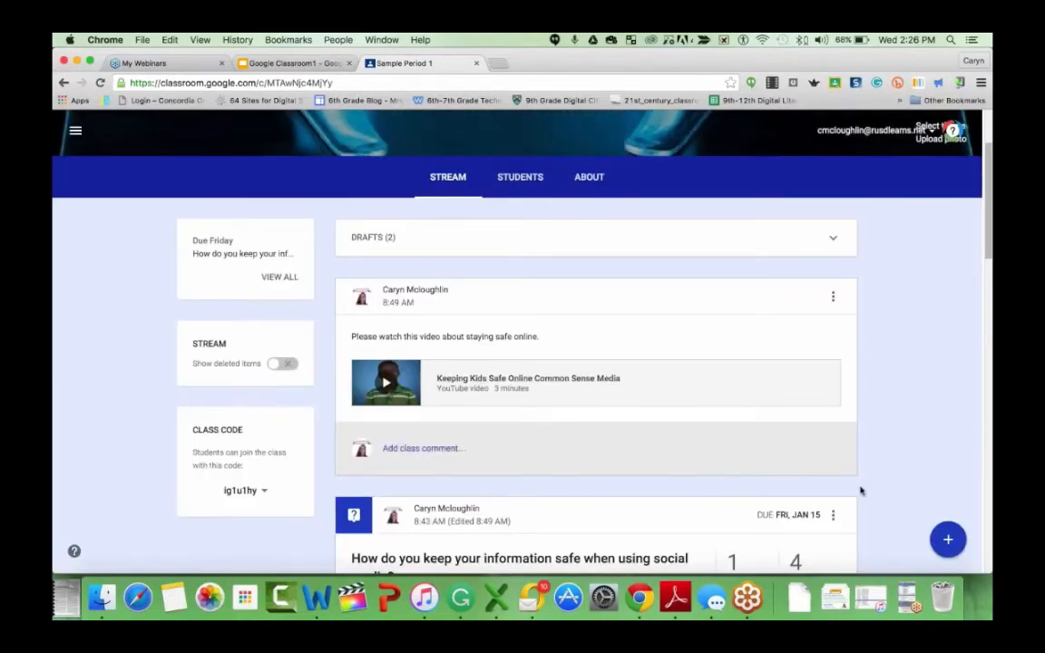
- Open a new question form from the create options and close it unused
{"action": "scroll", "coordinate": [790, 414], "scroll_direction": "down", "scroll_amount": 1}
{"action": "scroll", "coordinate": [790, 414], "scroll_direction": "down", "scroll_amount": 2}
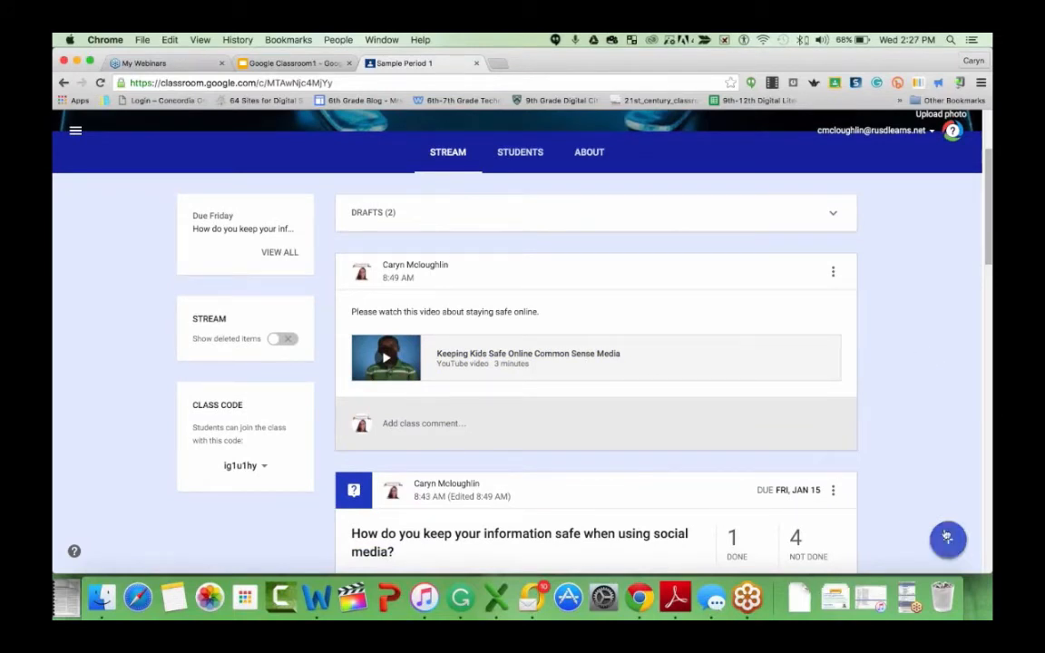
{"action": "mouse_move", "coordinate": [948, 539]}
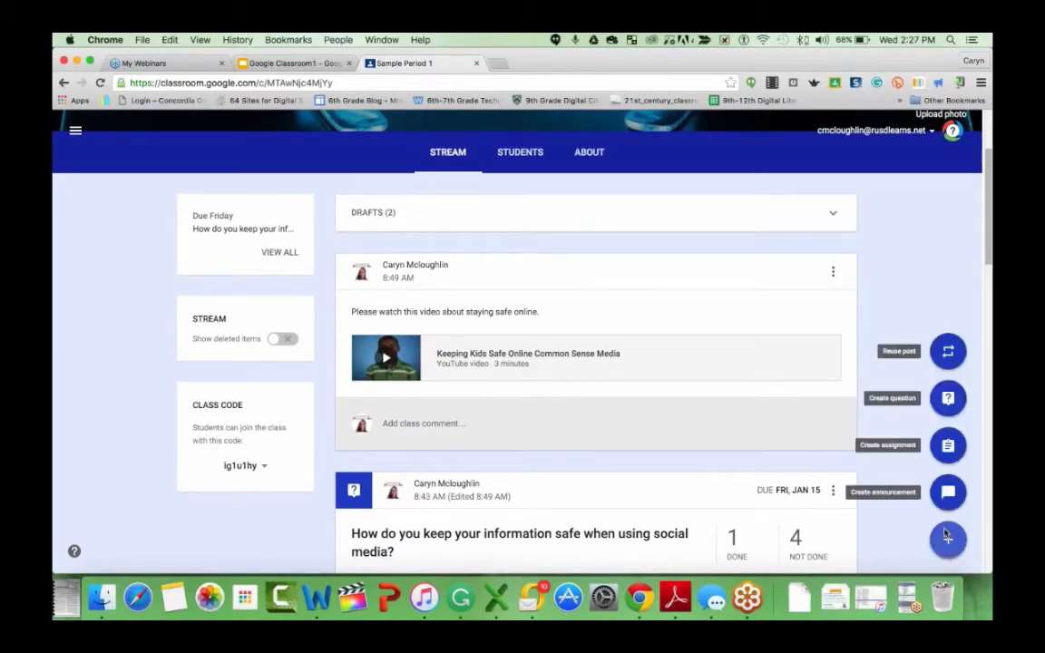
{"action": "left_click", "coordinate": [948, 399]}
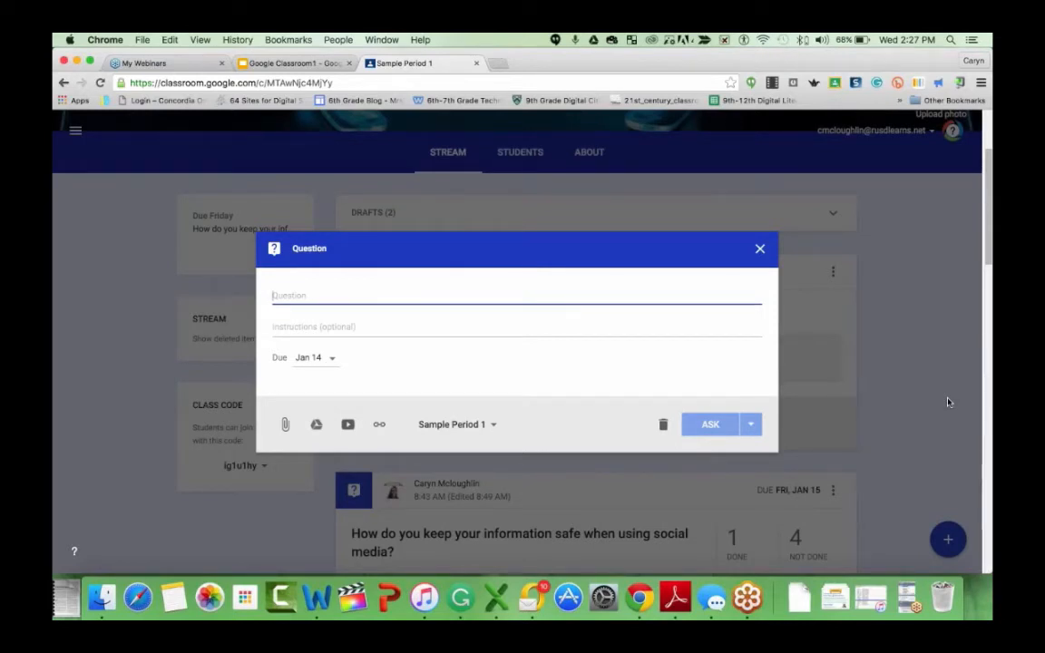
{"action": "left_click", "coordinate": [764, 251]}
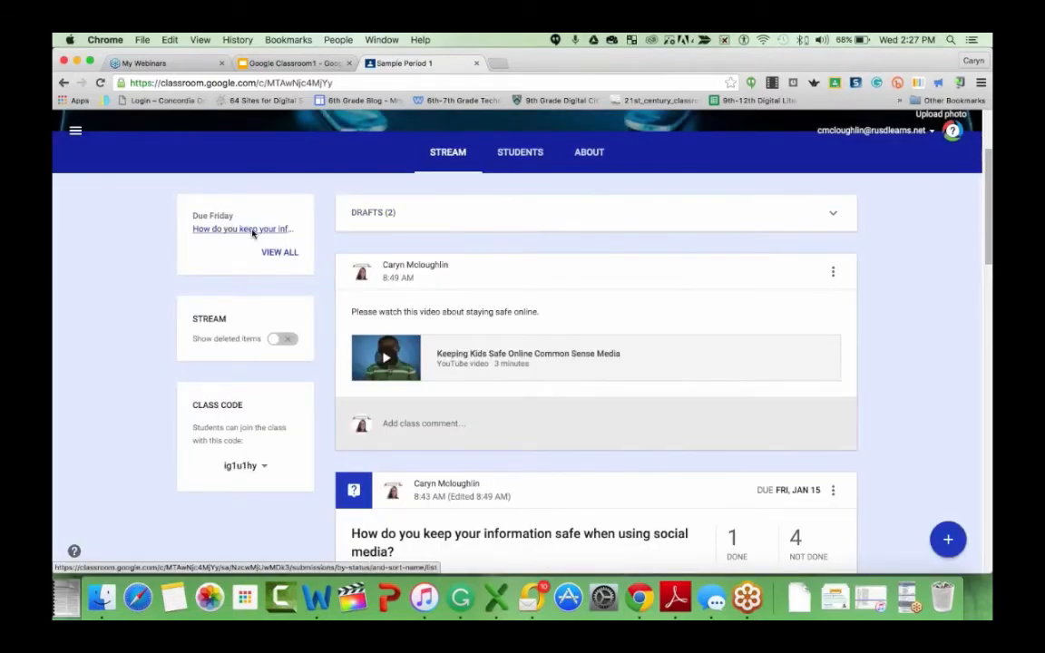
- Open the student answers page of the upcoming social media question and go back to the class stream
{"action": "left_click", "coordinate": [253, 230]}
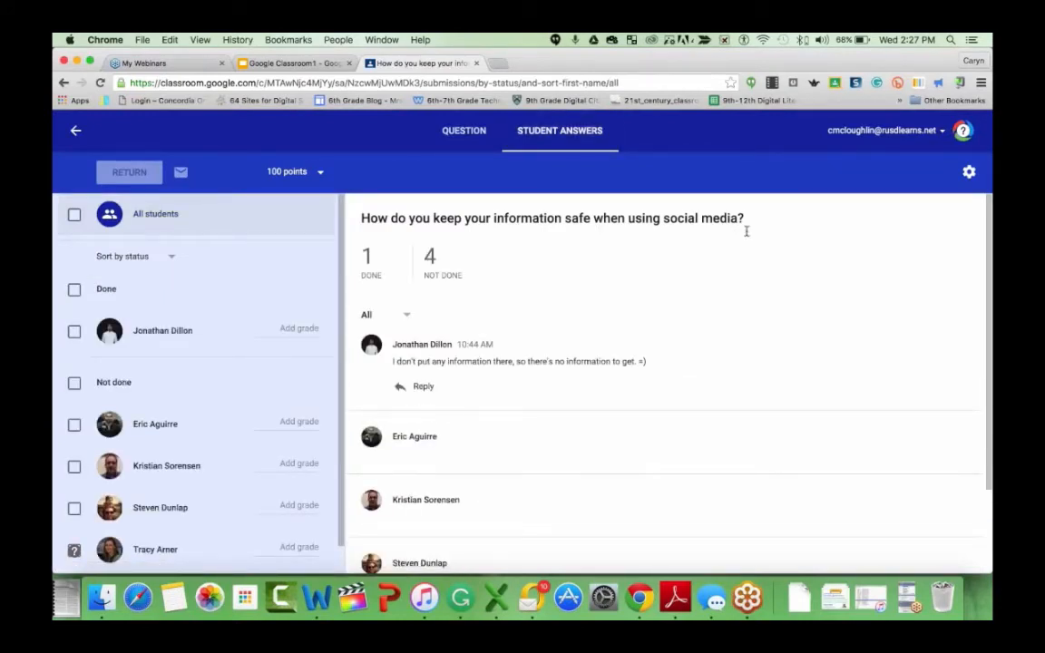
{"action": "left_click", "coordinate": [76, 131]}
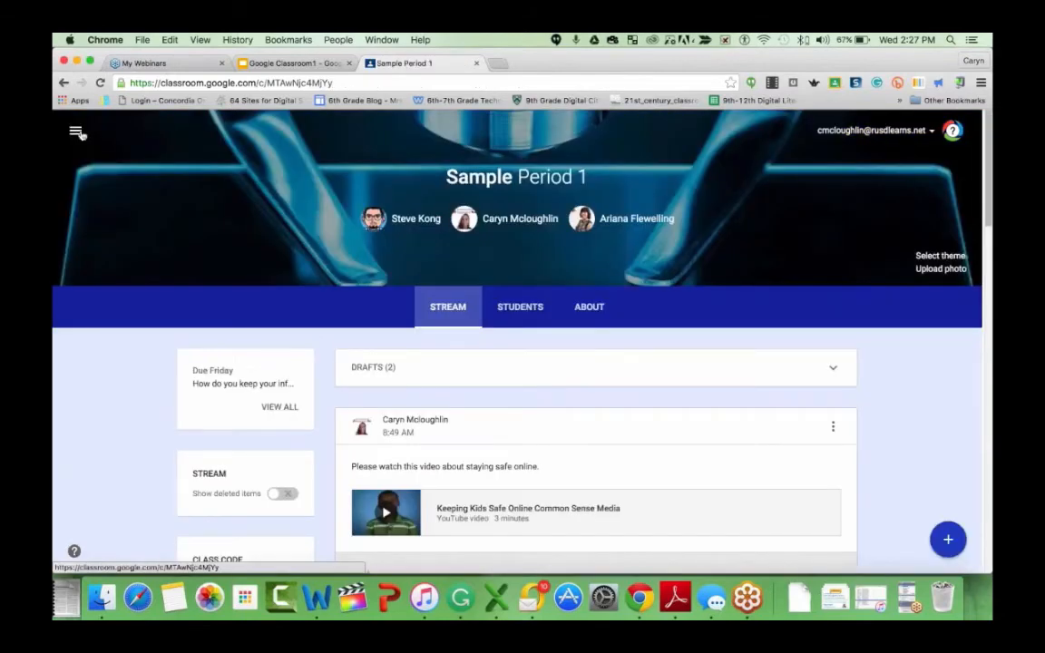
- Open the edit form of the social media question and close it without changes
{"action": "scroll", "coordinate": [77, 132], "scroll_direction": "down", "scroll_amount": 5}
{"action": "scroll", "coordinate": [81, 134], "scroll_direction": "down", "scroll_amount": 1}
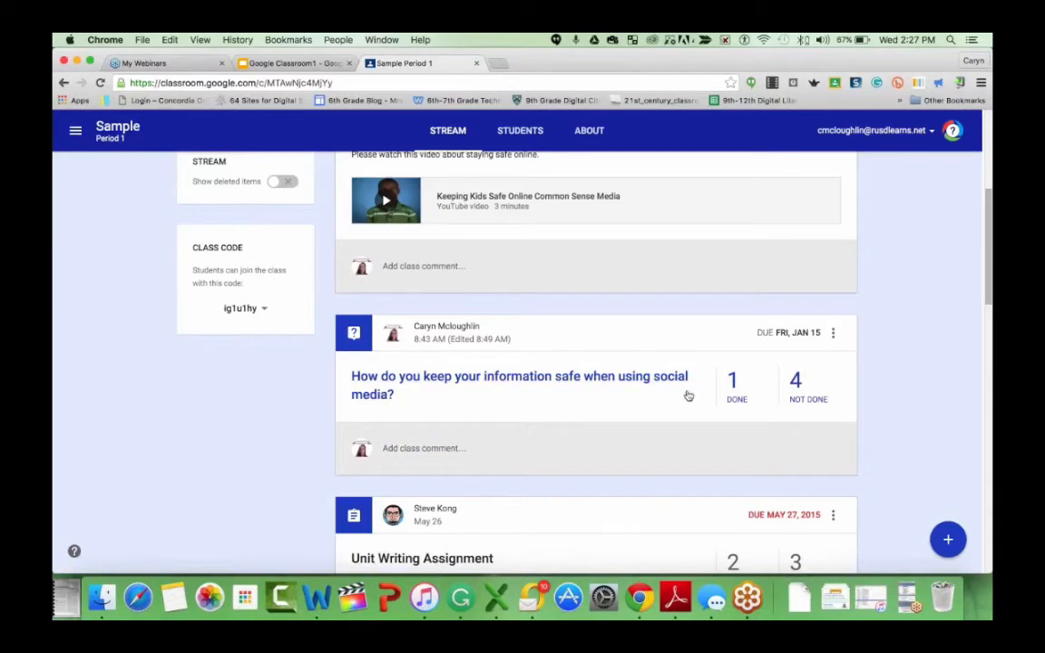
{"action": "left_click", "coordinate": [832, 333]}
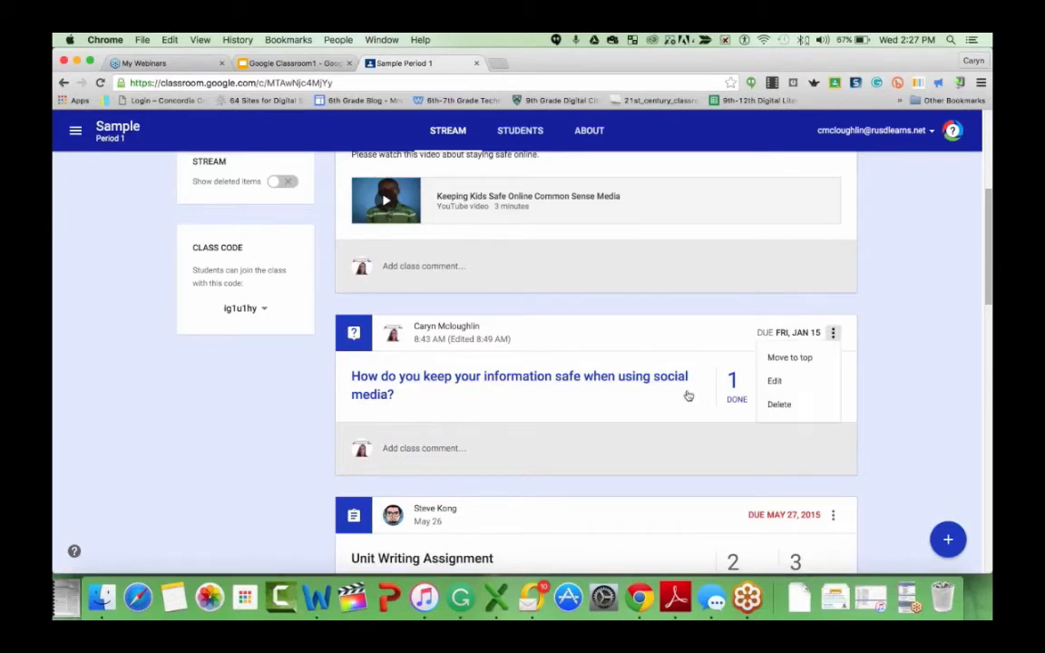
{"action": "left_click", "coordinate": [789, 379]}
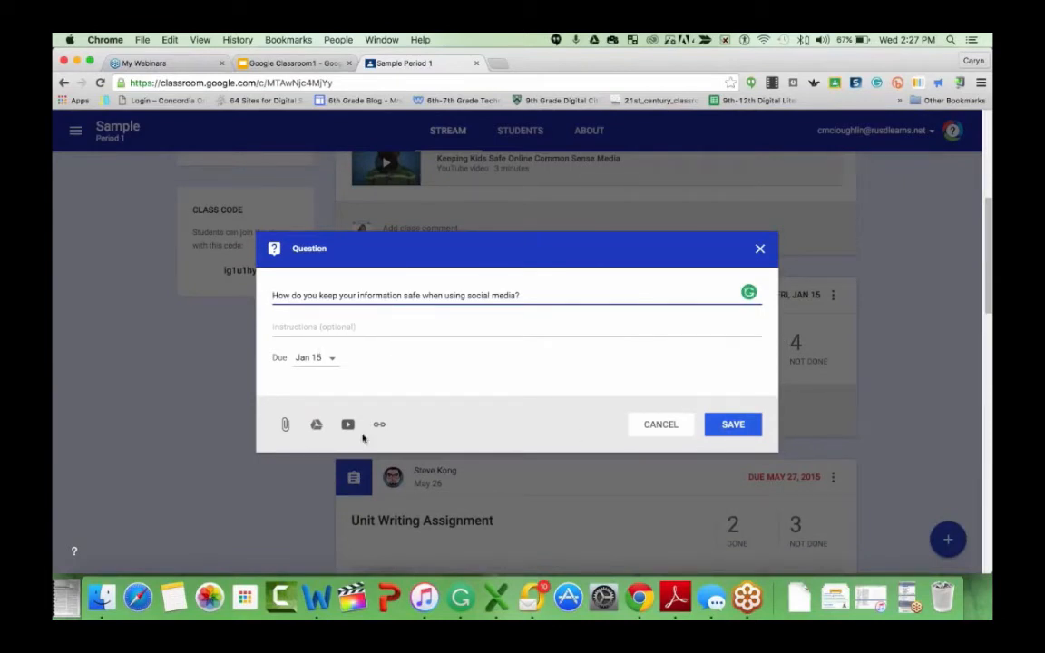
{"action": "left_click", "coordinate": [758, 251]}
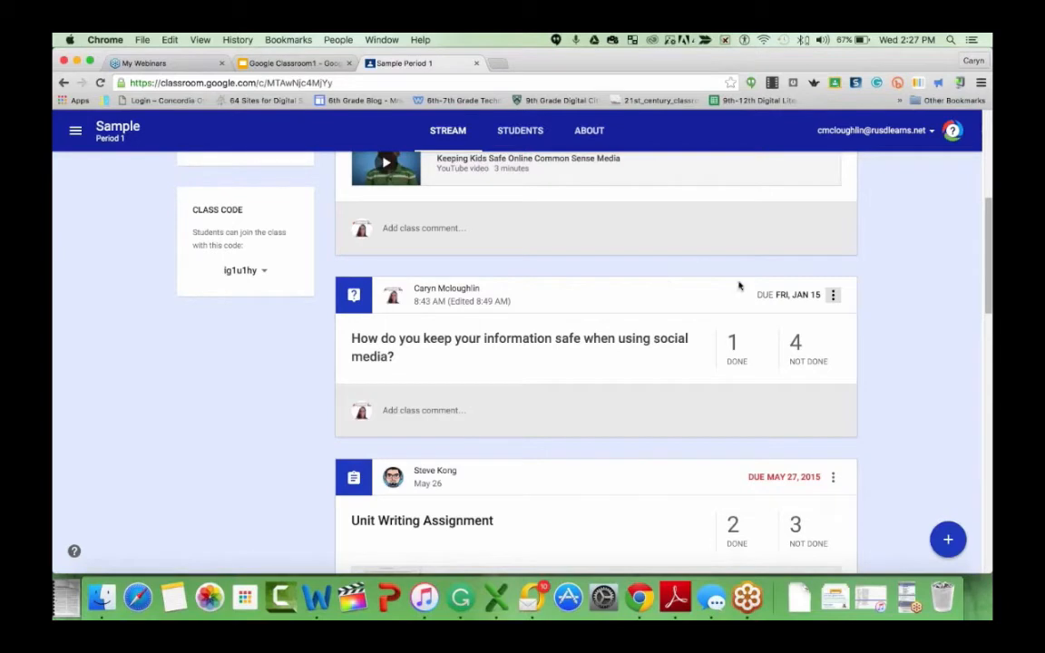
- Create a new question asking "What is your favorite color?"
{"action": "mouse_move", "coordinate": [948, 535]}
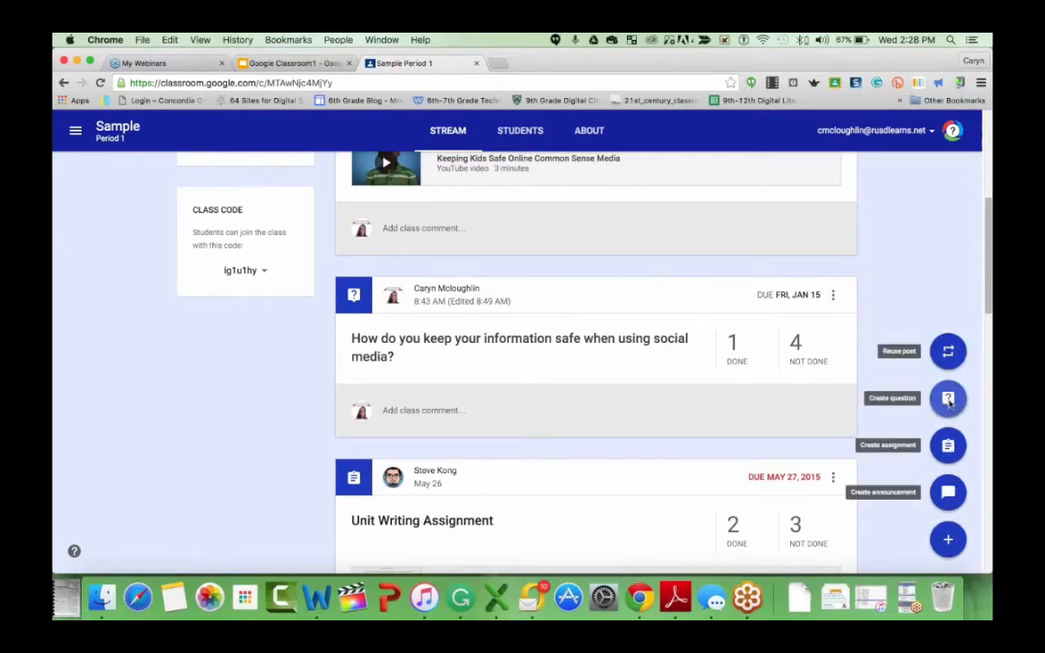
{"action": "left_click", "coordinate": [948, 400]}
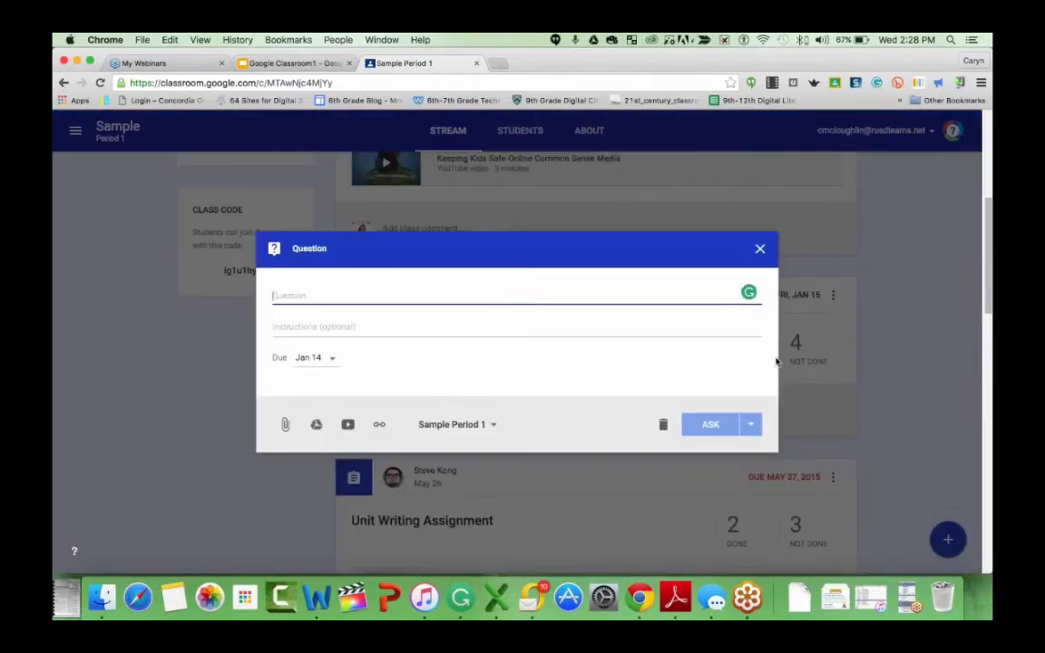
{"action": "type", "text": "Wh"}
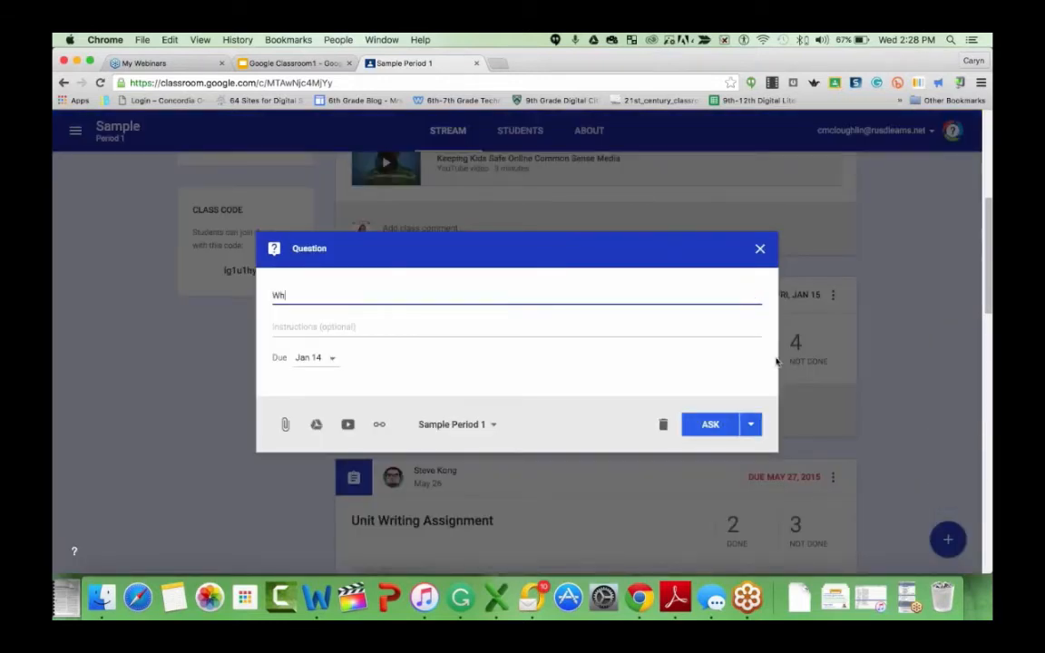
{"action": "type", "text": "at is your favorite color?"}
- Turn off the question's due date so it has no due date
{"action": "left_click", "coordinate": [506, 332]}
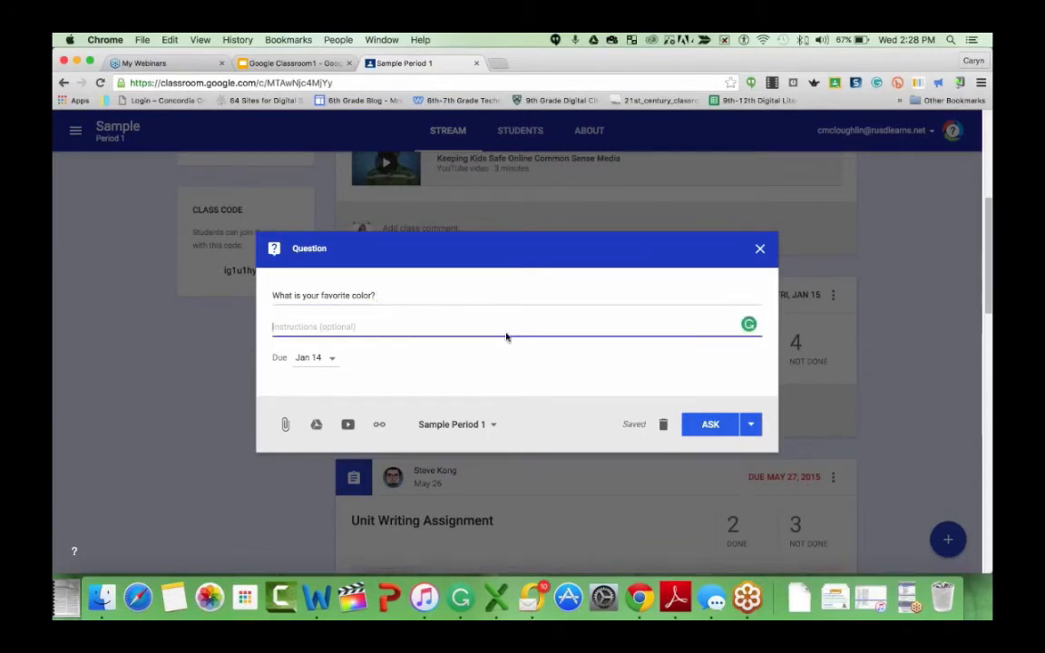
{"action": "left_click", "coordinate": [309, 357]}
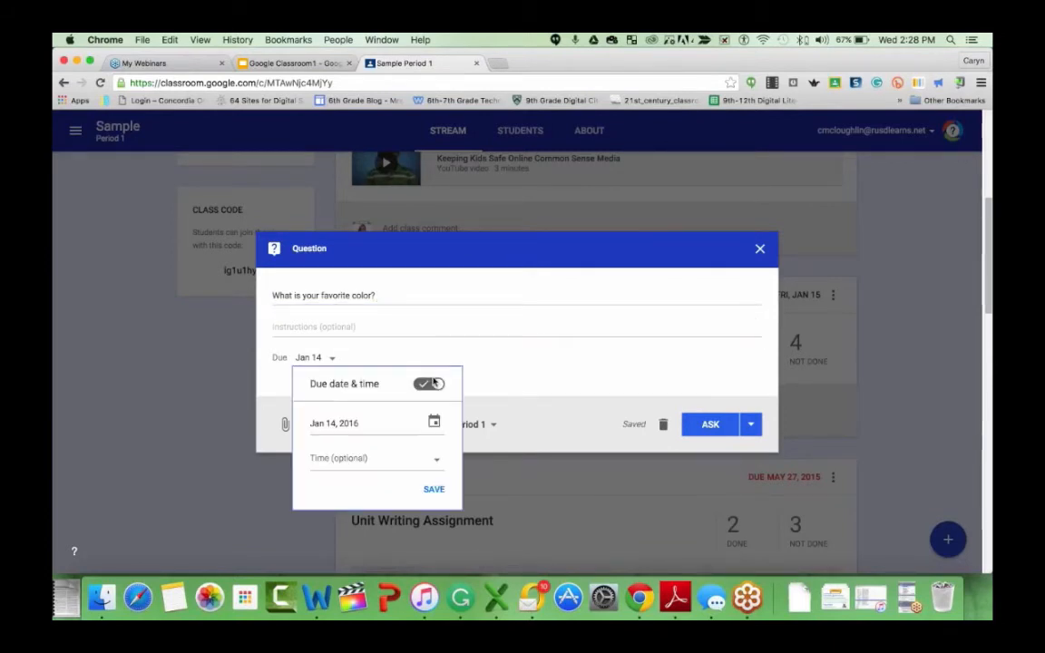
{"action": "left_click", "coordinate": [434, 383]}
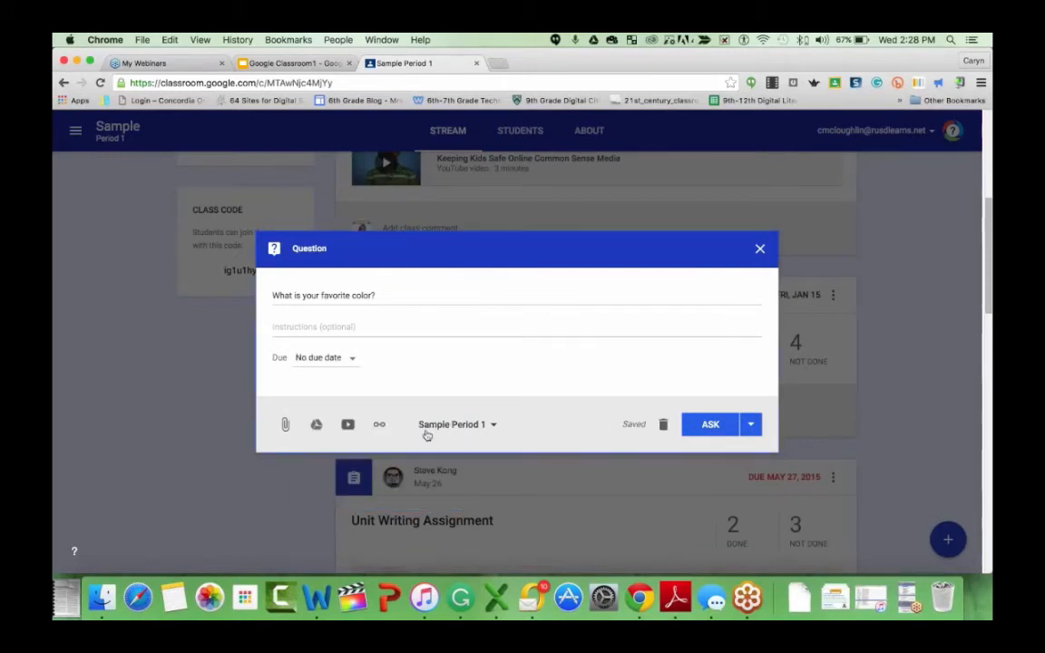
- Ask the question, letting students see and reply to each other's answers without editing them
{"action": "left_click", "coordinate": [715, 432]}
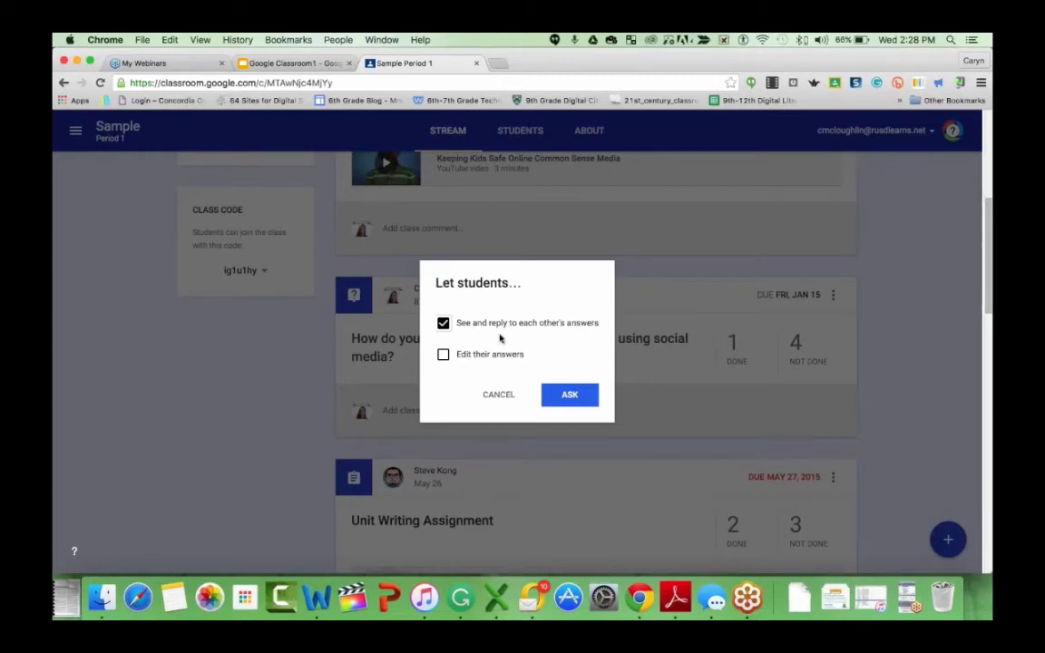
{"action": "left_click", "coordinate": [443, 355]}
{"action": "left_click", "coordinate": [444, 355]}
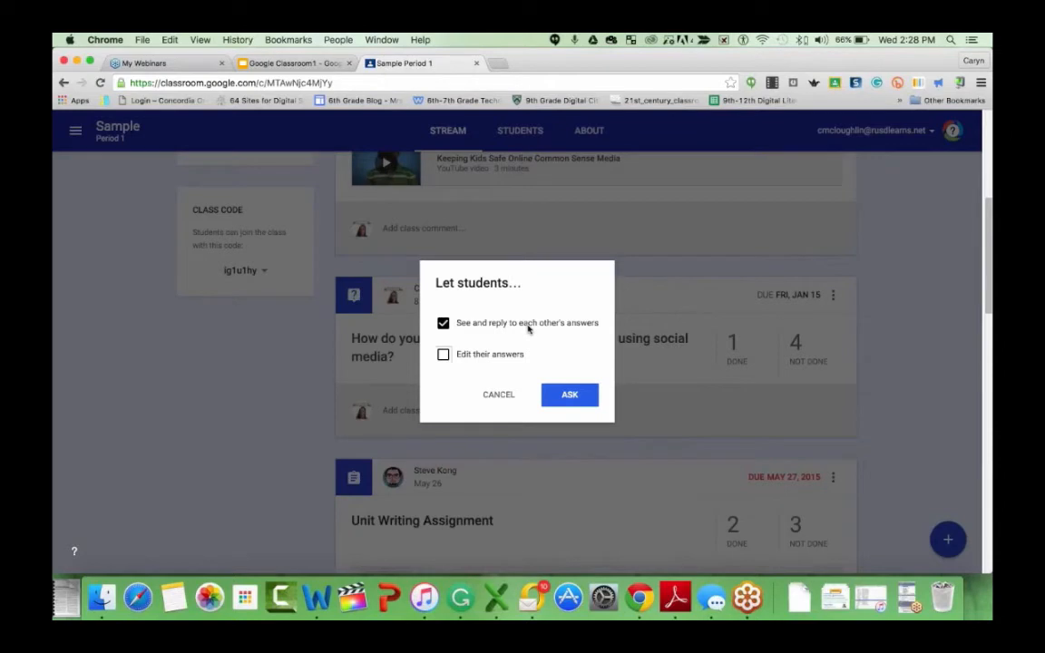
{"action": "left_click", "coordinate": [550, 396]}
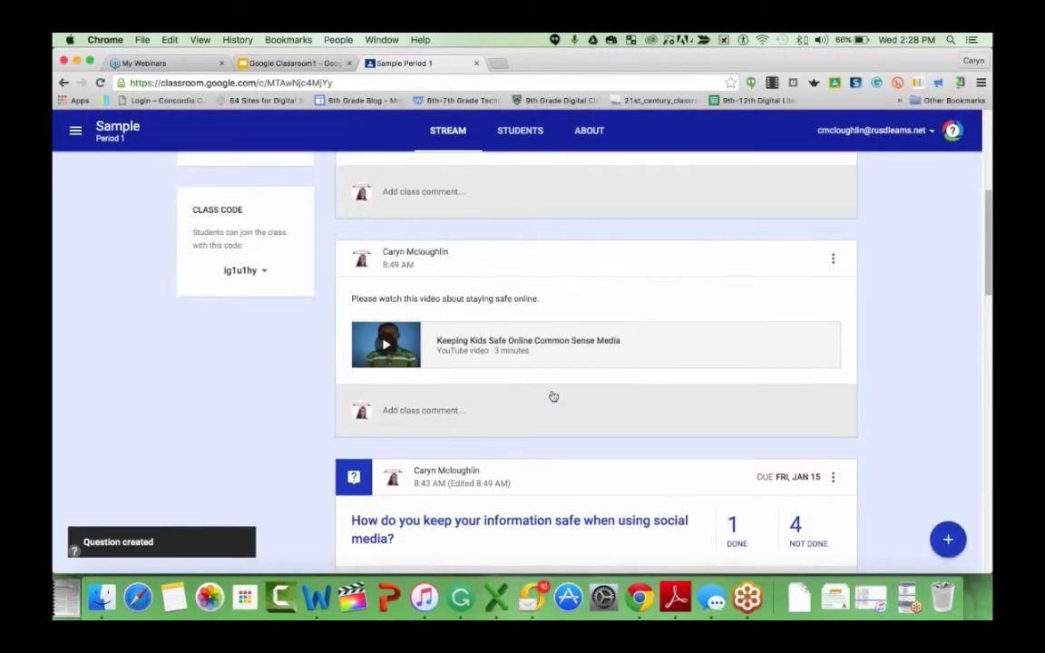
- Open a new announcement form, point out the YouTube video option, and close it without posting
{"action": "scroll", "coordinate": [554, 396], "scroll_direction": "down", "scroll_amount": 3}
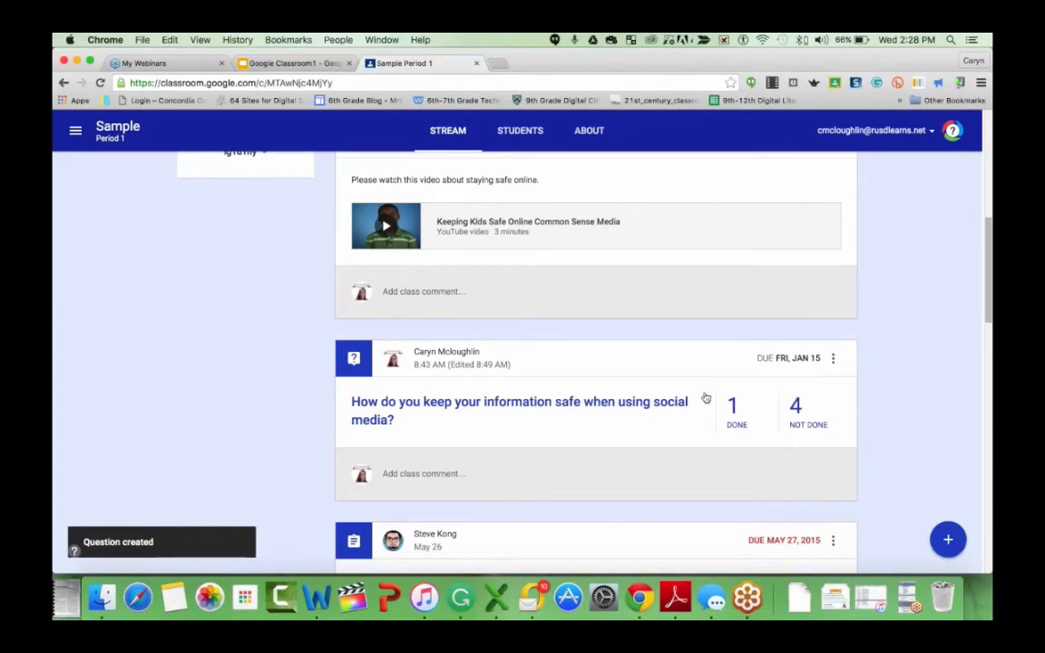
{"action": "mouse_move", "coordinate": [948, 540]}
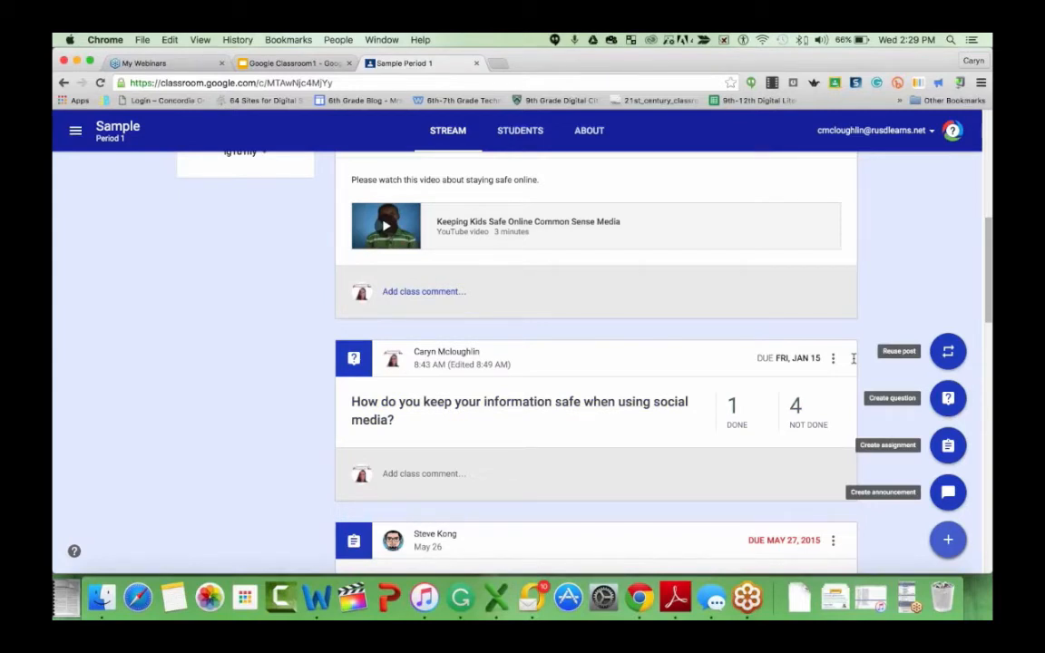
{"action": "scroll", "coordinate": [601, 406], "scroll_direction": "down", "scroll_amount": 1}
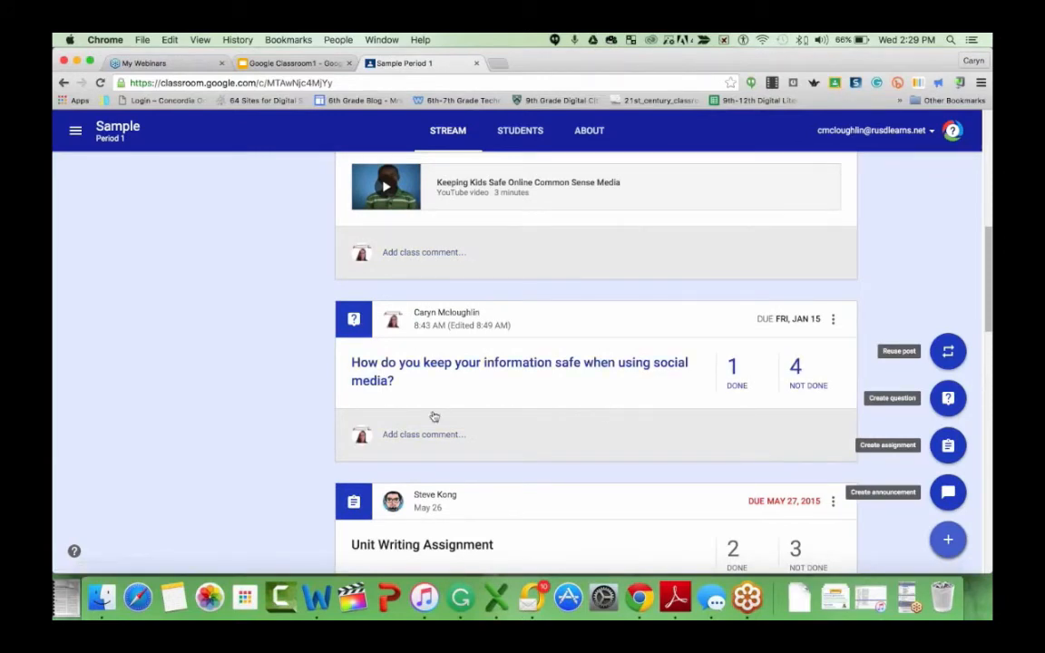
{"action": "scroll", "coordinate": [432, 411], "scroll_direction": "down", "scroll_amount": 1}
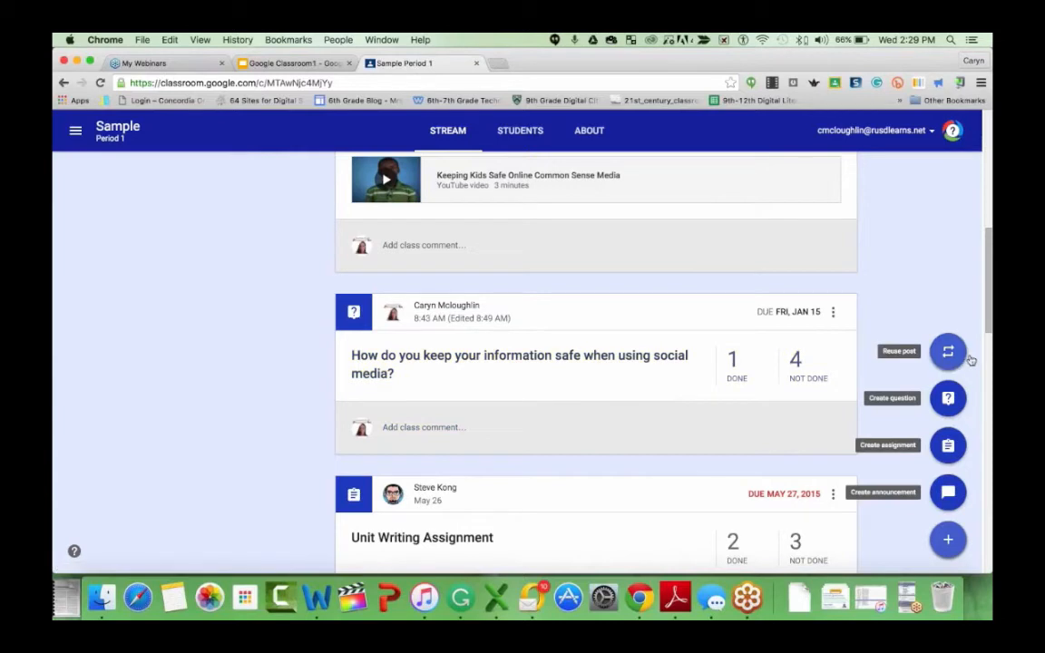
{"action": "left_click", "coordinate": [948, 492]}
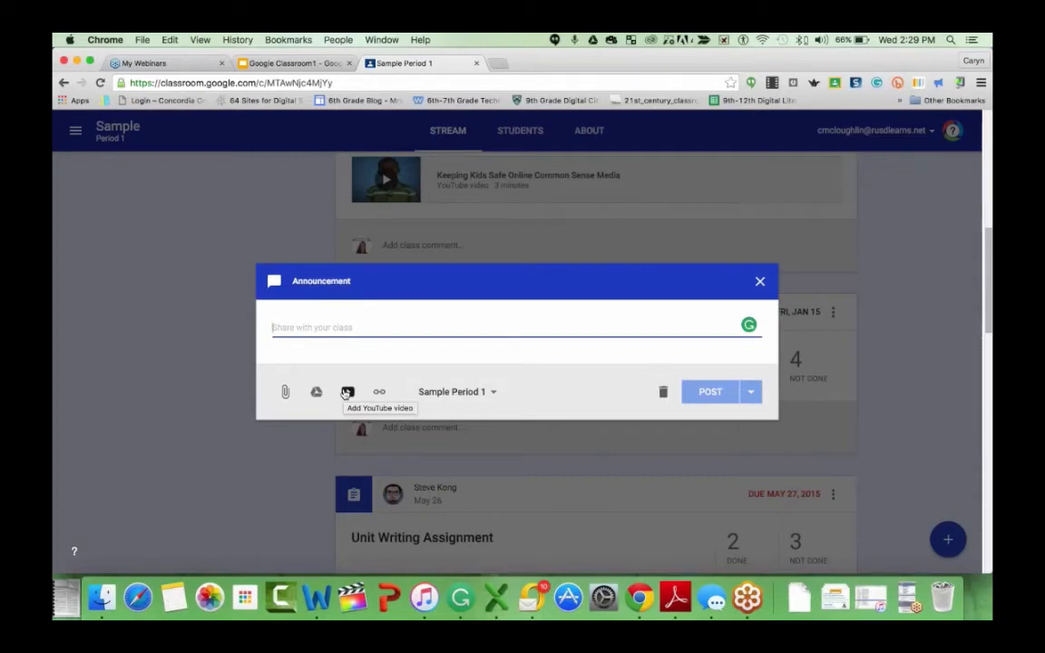
{"action": "left_click", "coordinate": [346, 392]}
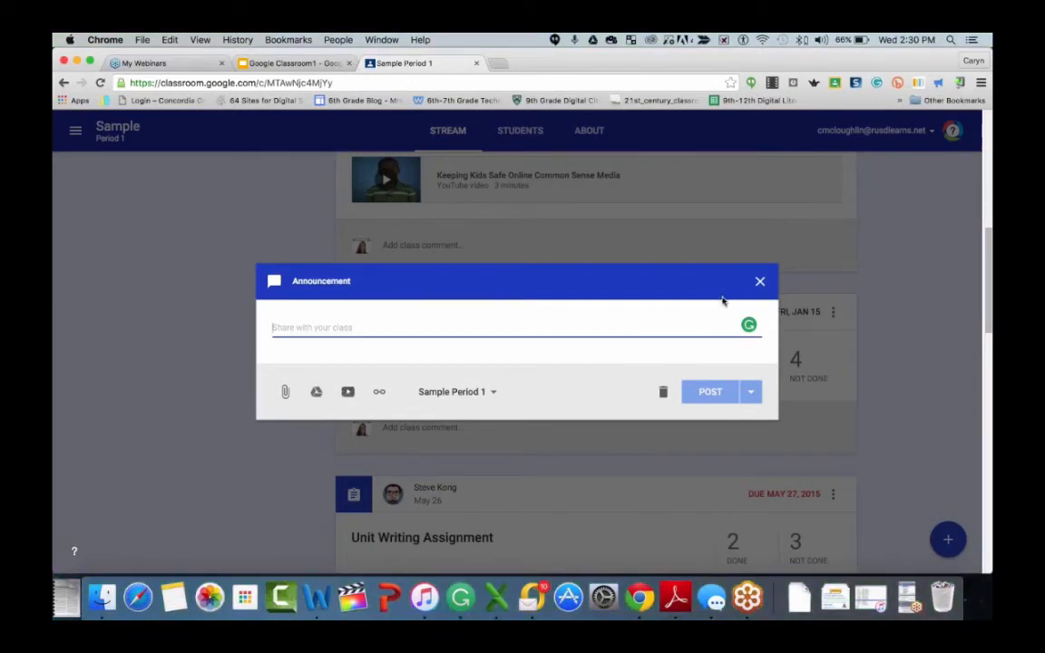
{"action": "left_click", "coordinate": [759, 282]}
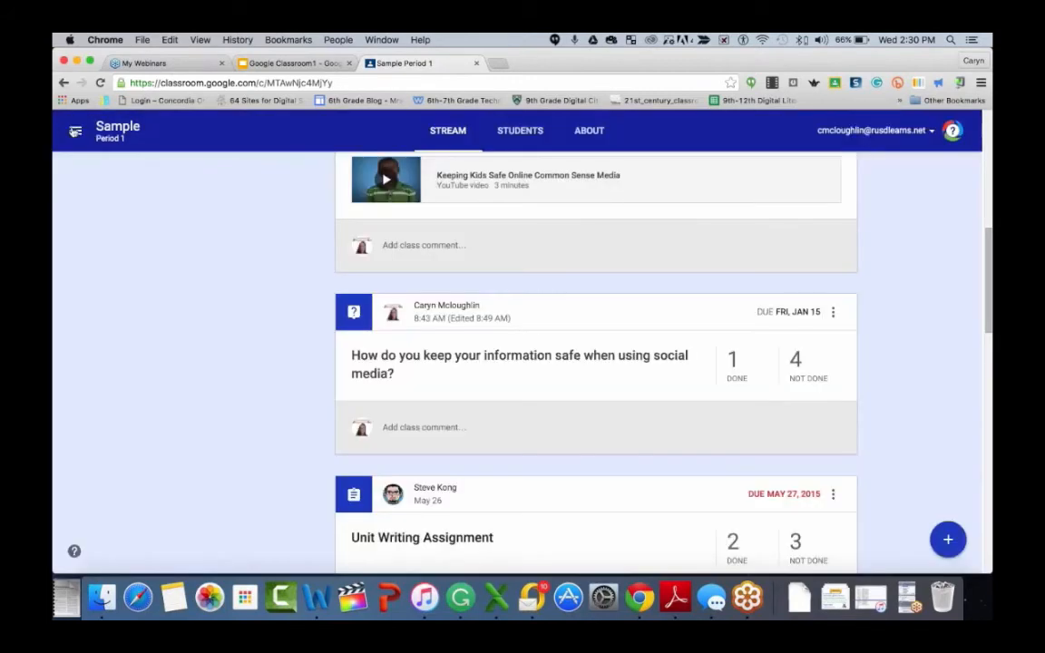
- Open the Classroom settings page and toggle the Send email notifications option on and back off
{"action": "left_click", "coordinate": [75, 131]}
{"action": "left_click", "coordinate": [262, 152]}
{"action": "left_click", "coordinate": [76, 134]}
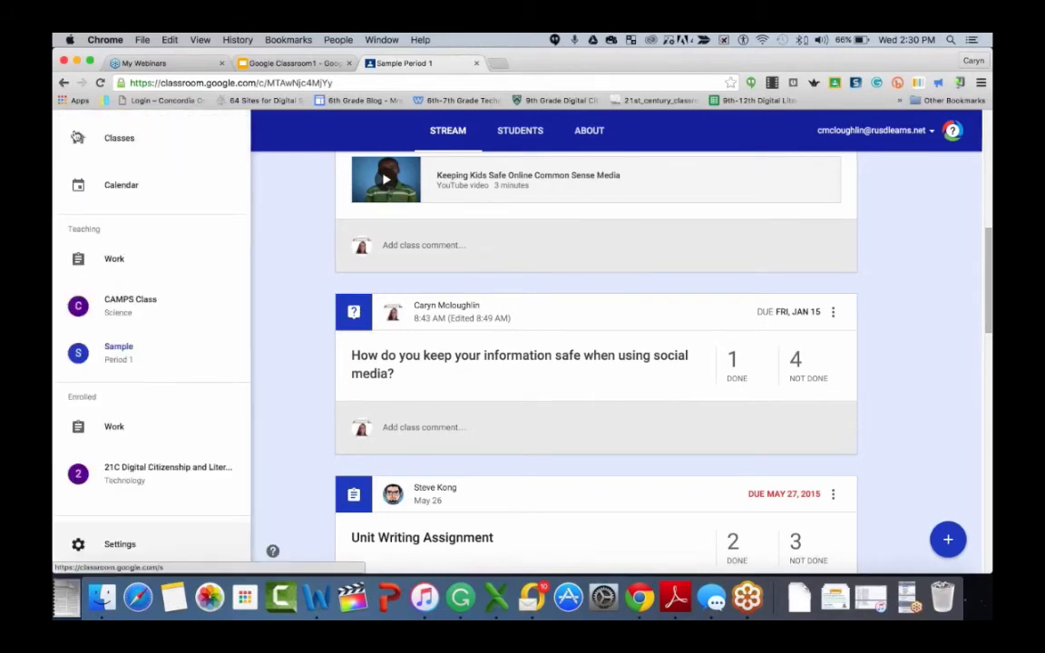
{"action": "left_click", "coordinate": [119, 544]}
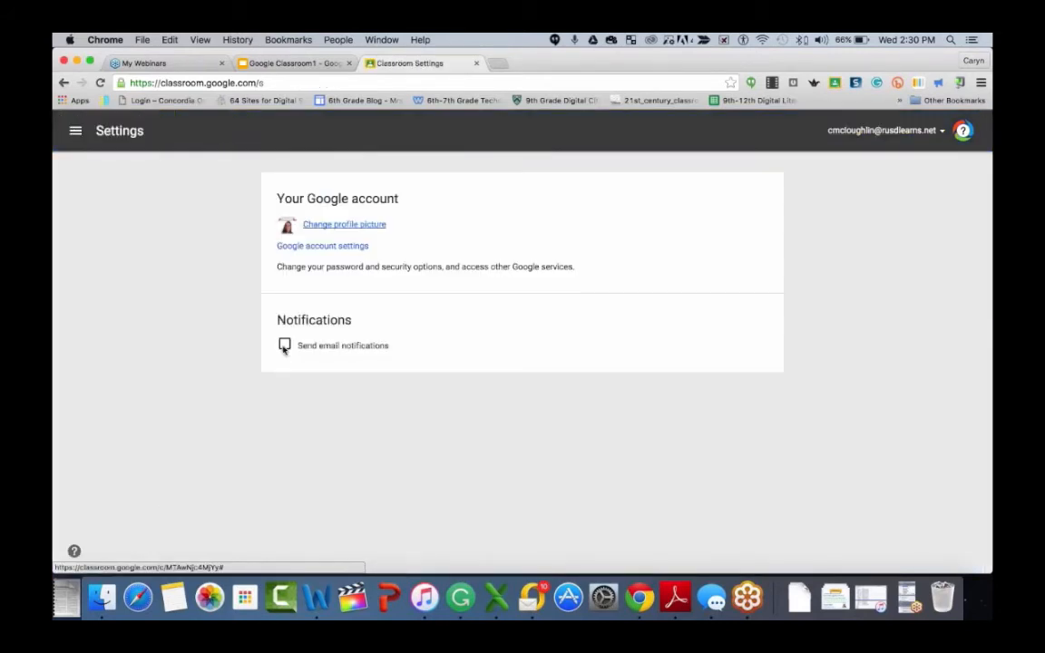
{"action": "left_click", "coordinate": [285, 347]}
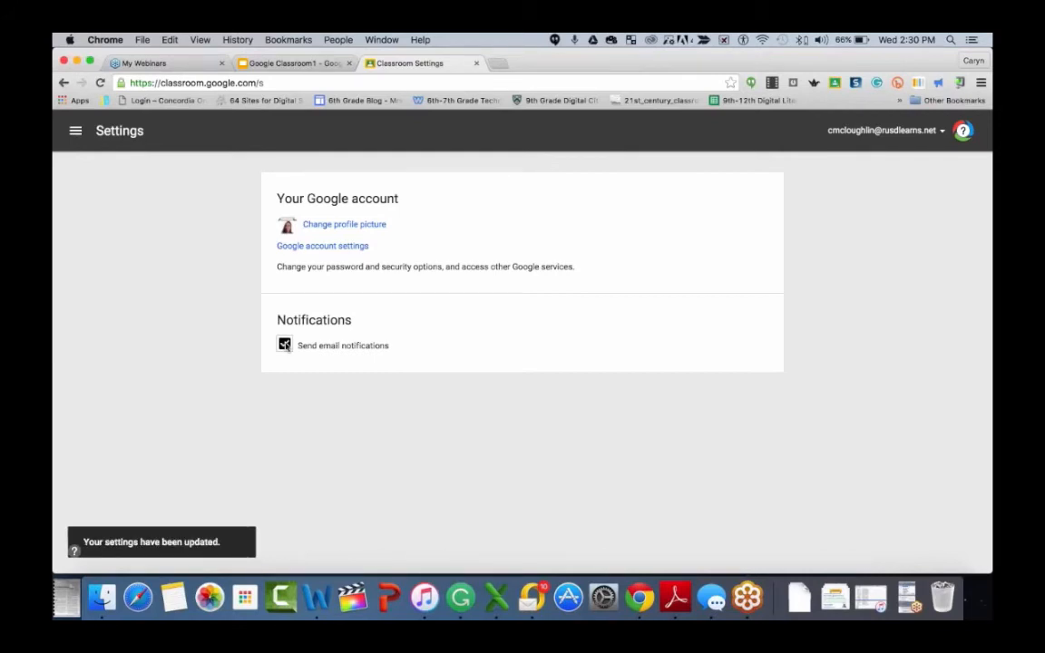
{"action": "left_click", "coordinate": [285, 344]}
- Return to the Sample Period 1 class through the classes list
{"action": "left_click", "coordinate": [76, 131]}
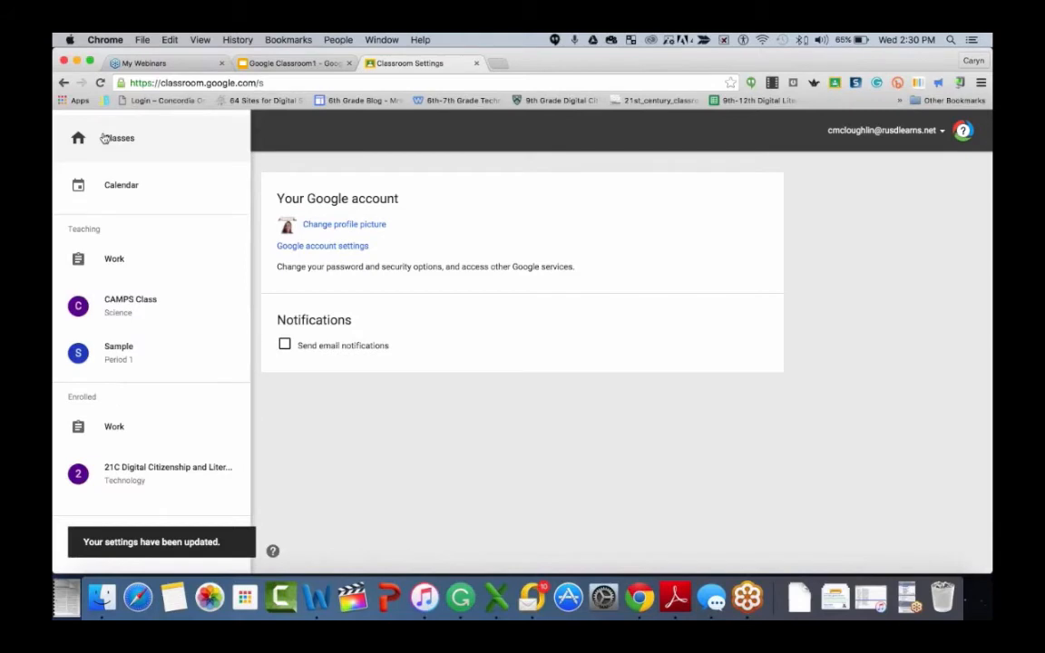
{"action": "left_click", "coordinate": [107, 138]}
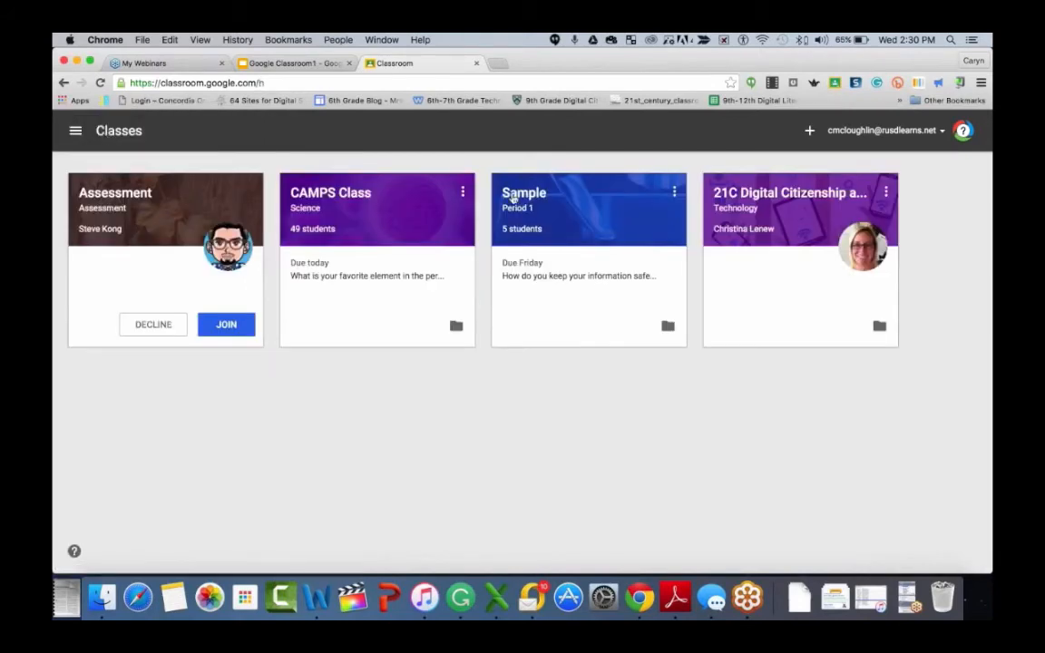
{"action": "left_click", "coordinate": [514, 194]}
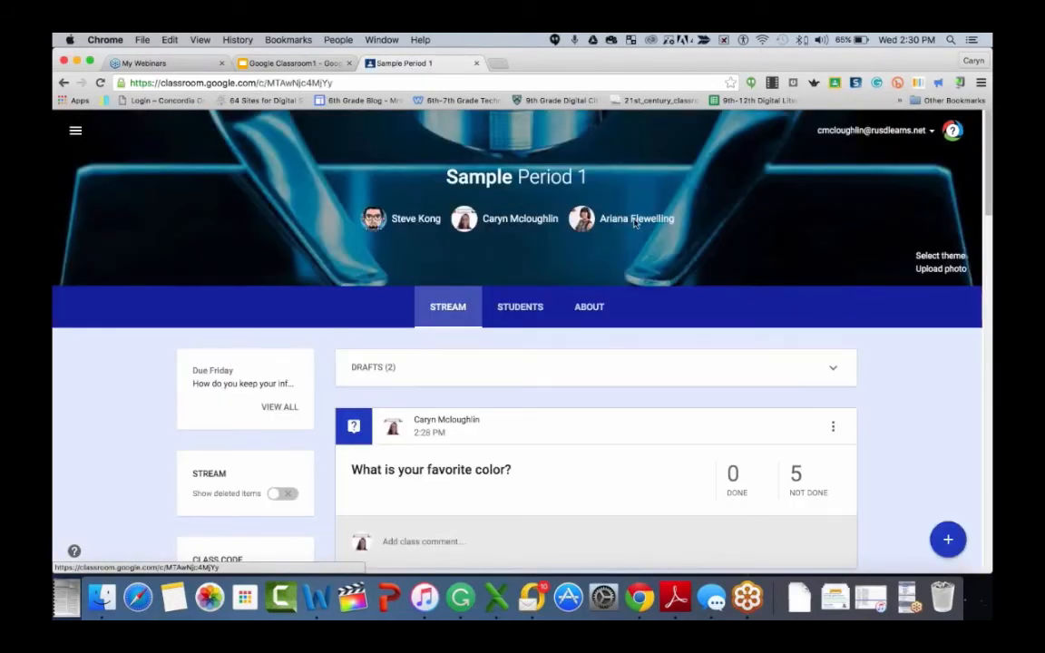
- Move the Unit Writing Assignment post to the top of the stream
{"action": "scroll", "coordinate": [821, 322], "scroll_direction": "down", "scroll_amount": 2}
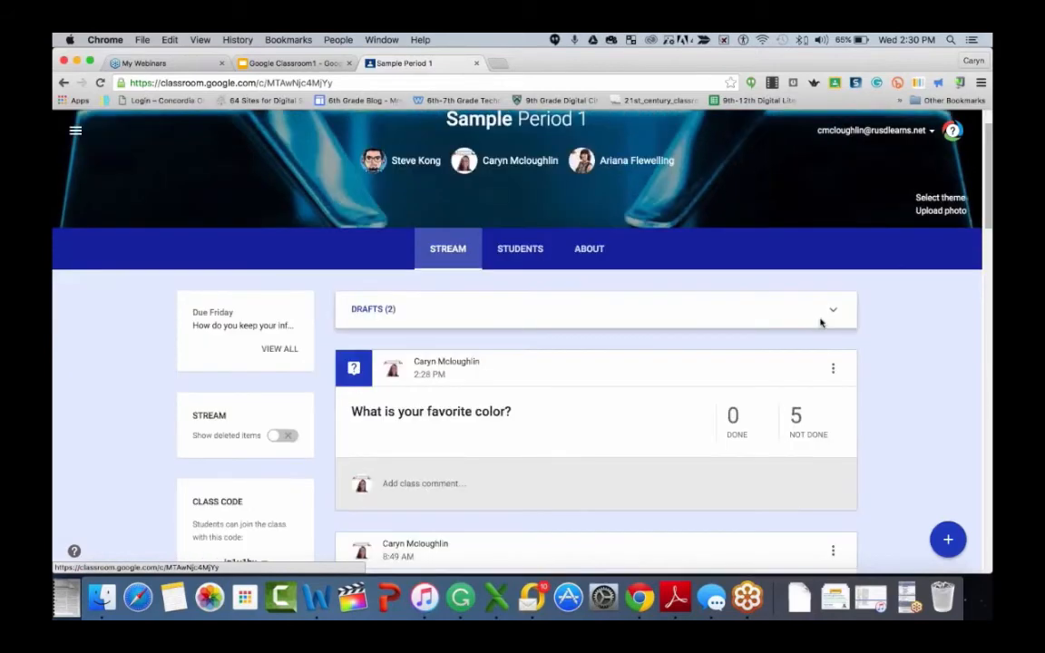
{"action": "scroll", "coordinate": [900, 382], "scroll_direction": "down", "scroll_amount": 10}
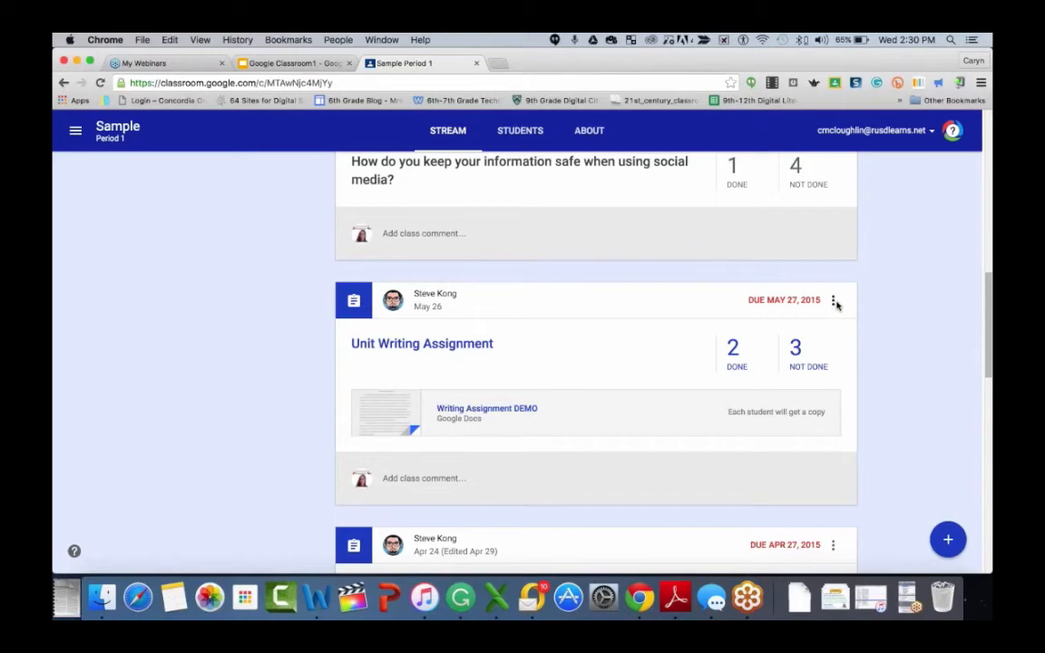
{"action": "left_click", "coordinate": [832, 302]}
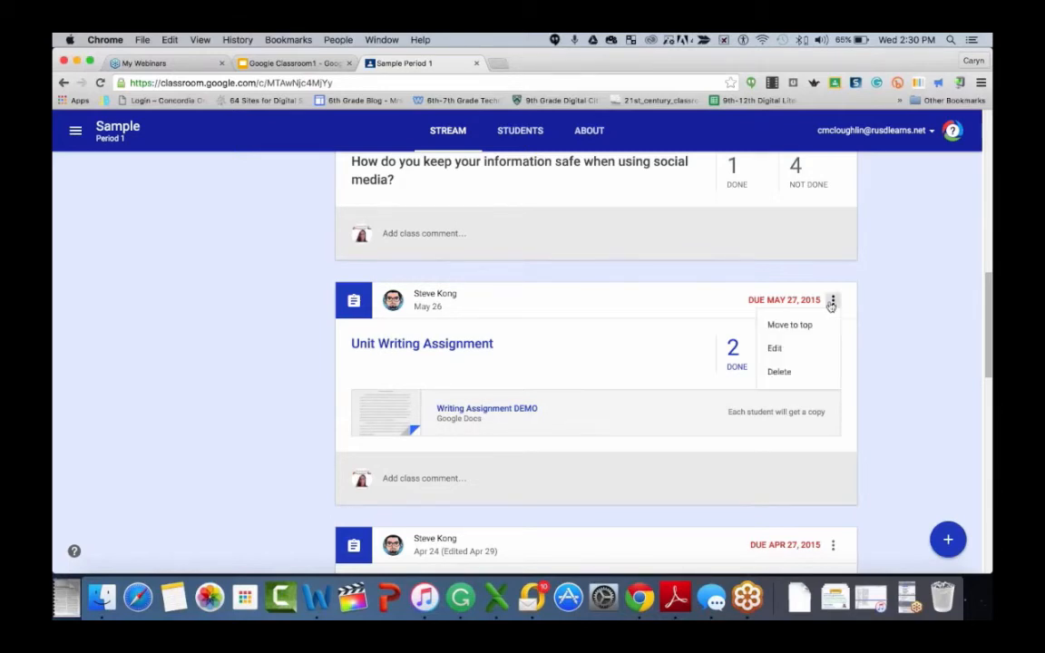
{"action": "left_click", "coordinate": [821, 325]}
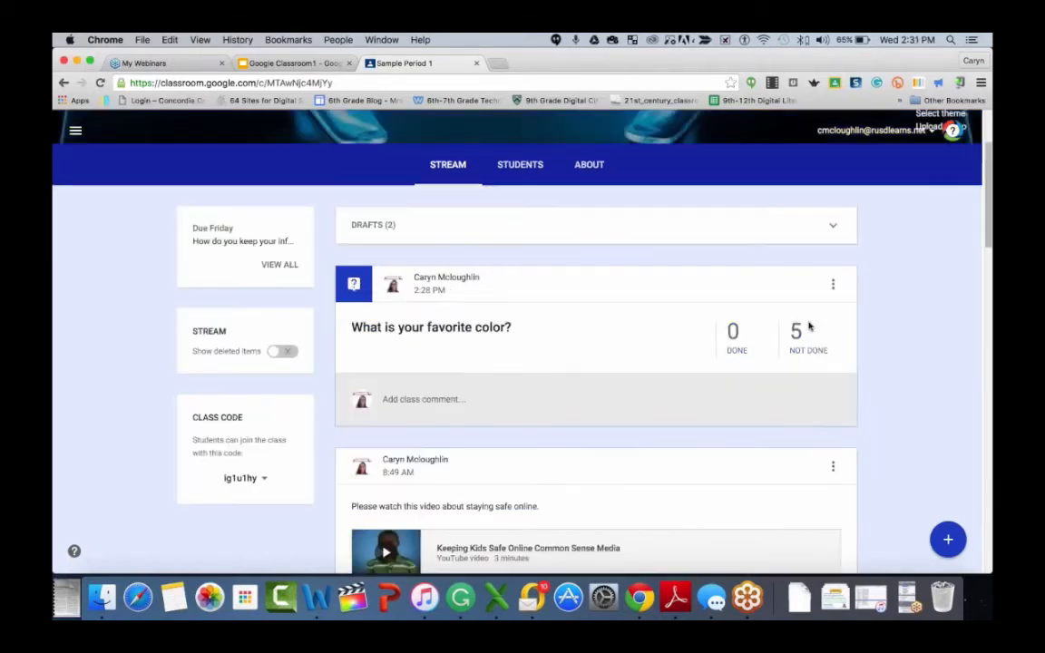
- Reuse the 'What is your favorite element in the periodic table?' question from CAMPS Class and ask it in this class
{"action": "scroll", "coordinate": [810, 327], "scroll_direction": "up", "scroll_amount": 1}
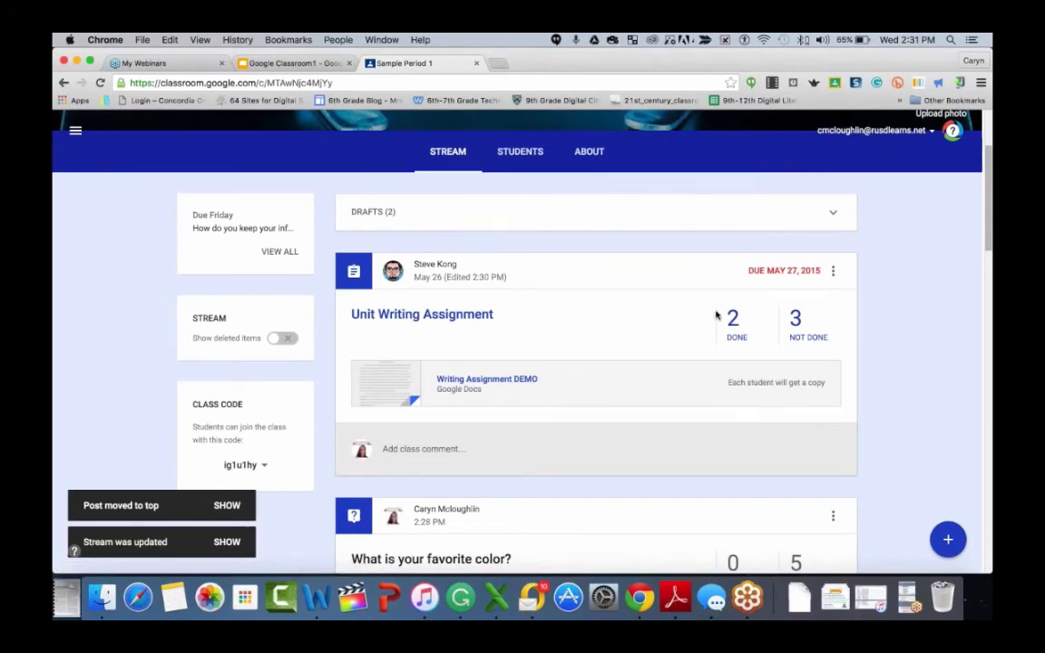
{"action": "mouse_move", "coordinate": [947, 537]}
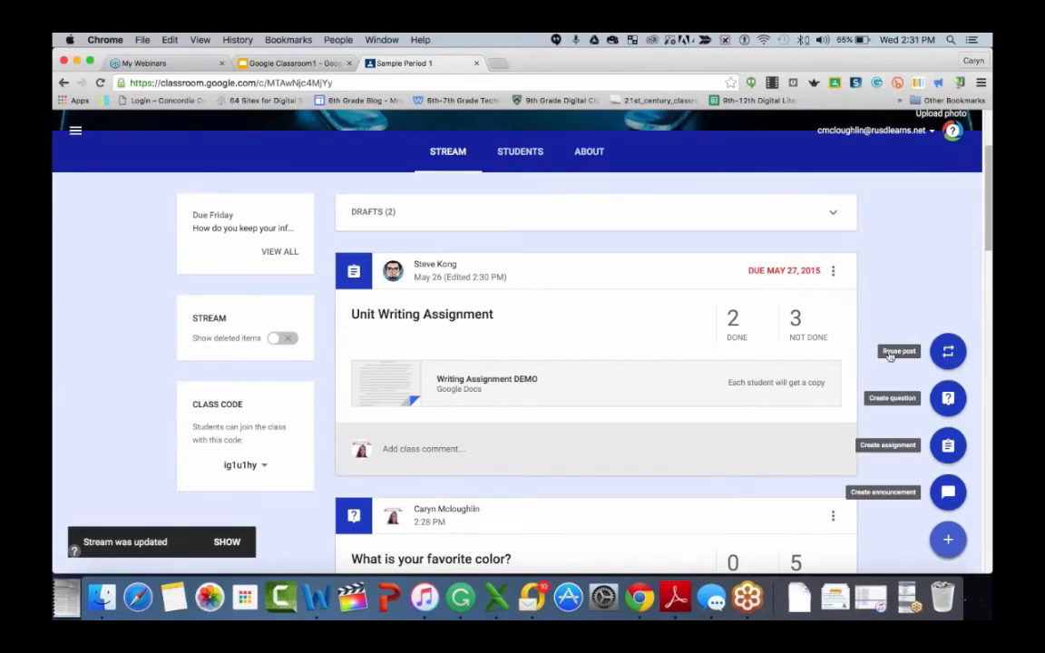
{"action": "left_click", "coordinate": [948, 353]}
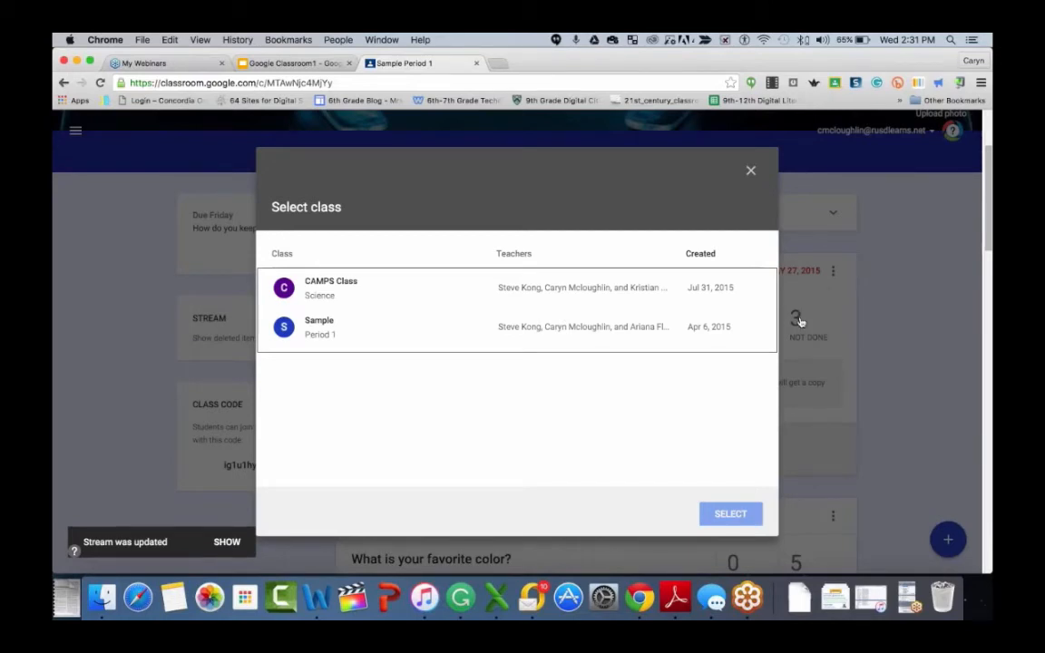
{"action": "left_click", "coordinate": [327, 287]}
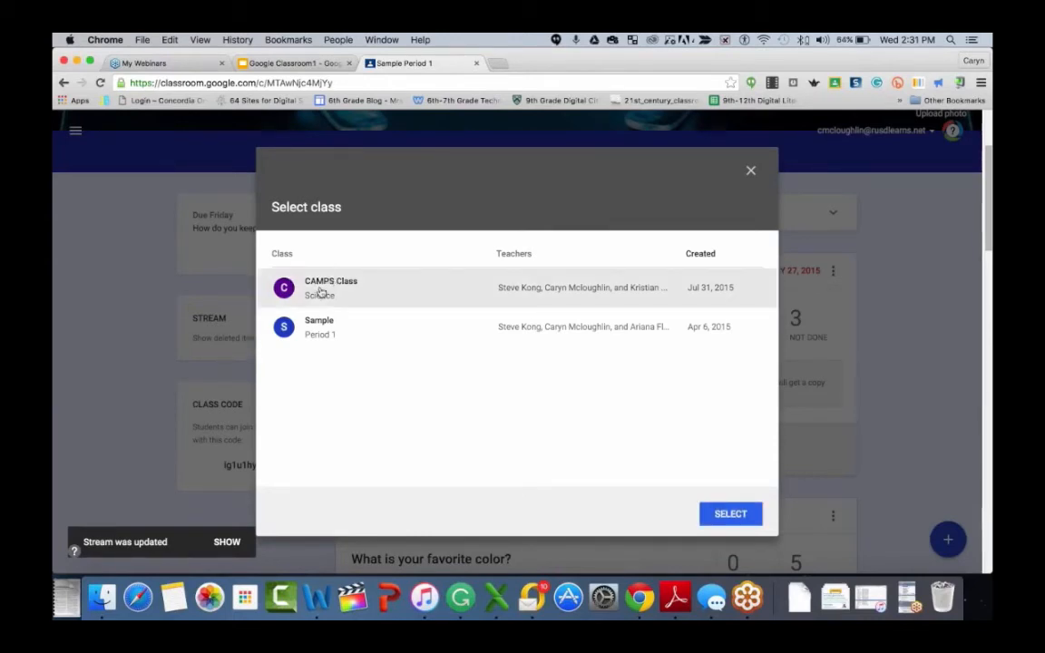
{"action": "key", "text": "Return"}
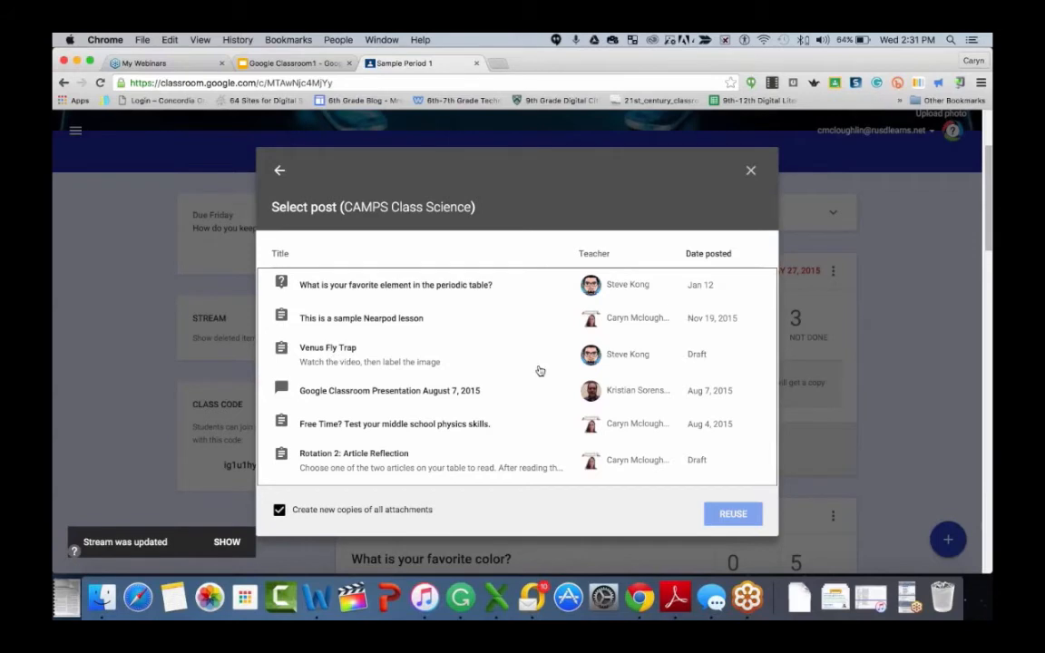
{"action": "left_click", "coordinate": [362, 285]}
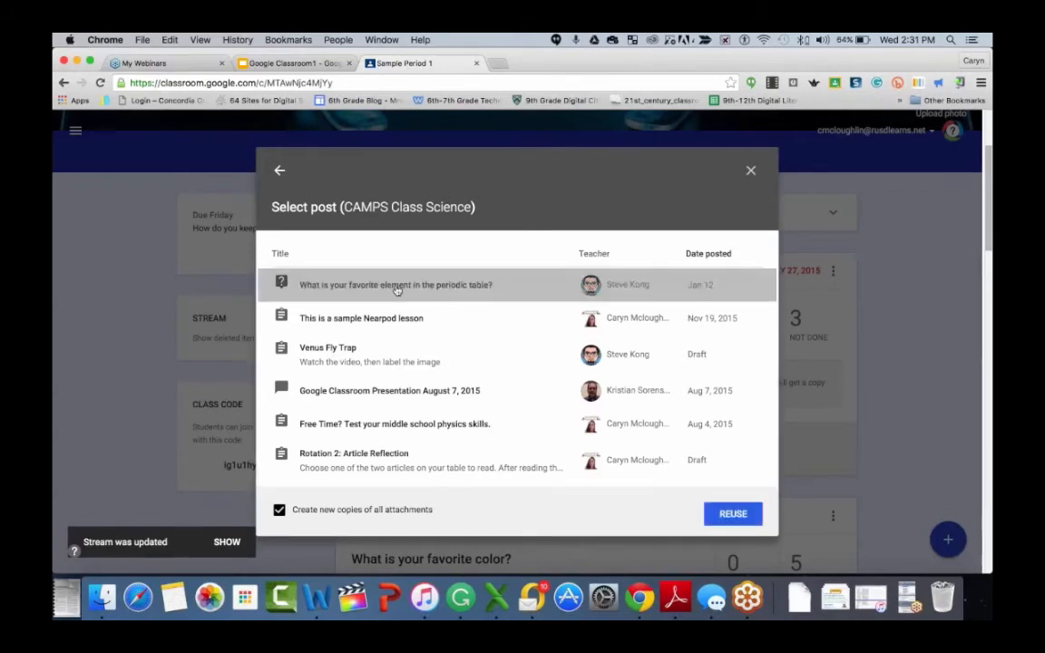
{"action": "left_click", "coordinate": [733, 514]}
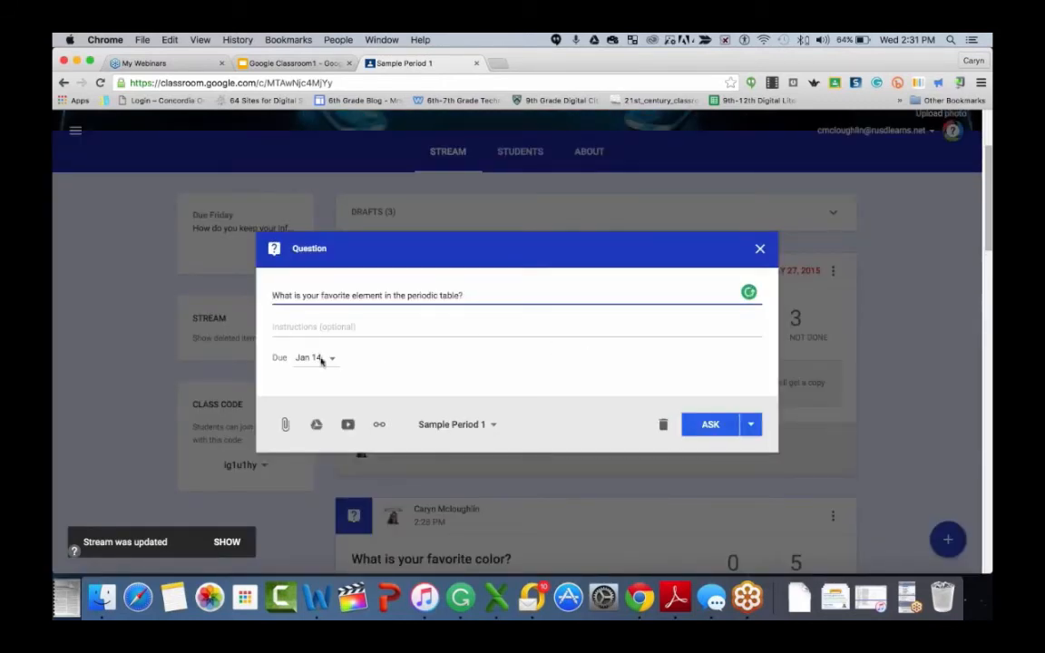
{"action": "left_click", "coordinate": [711, 425]}
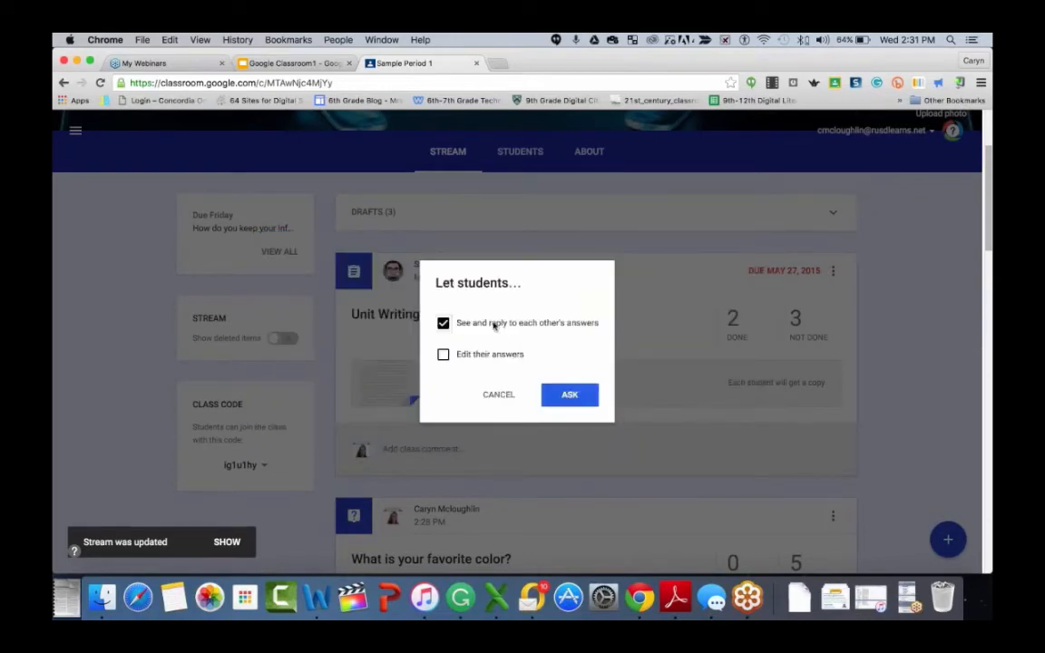
{"action": "left_click", "coordinate": [572, 396]}
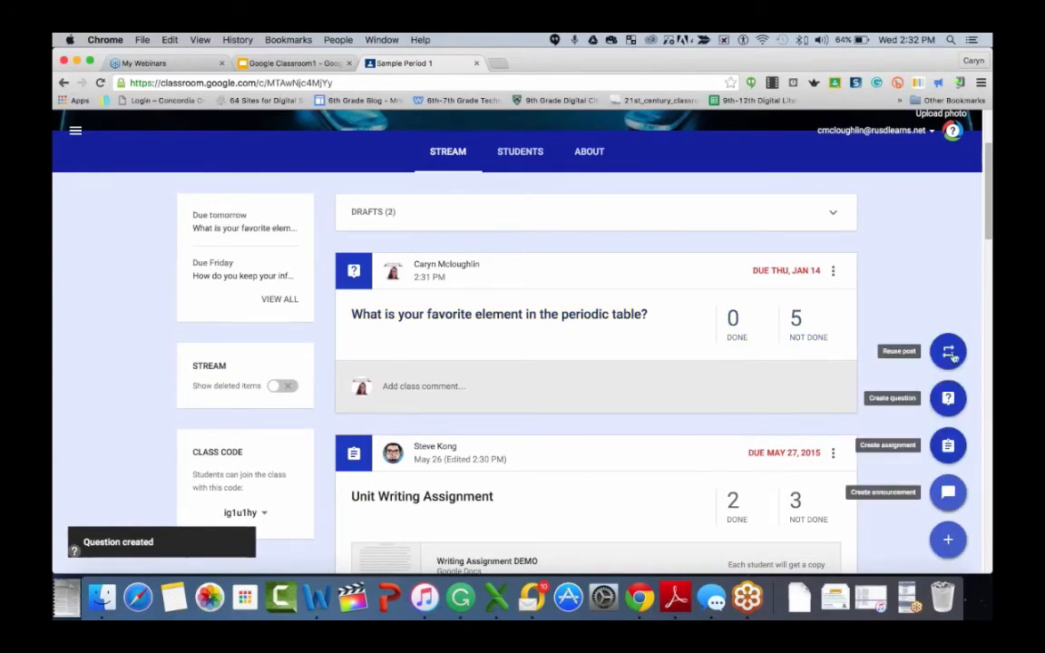
- Open the Unit Writing Assignment's student work page
{"action": "scroll", "coordinate": [239, 238], "scroll_direction": "down", "scroll_amount": 1}
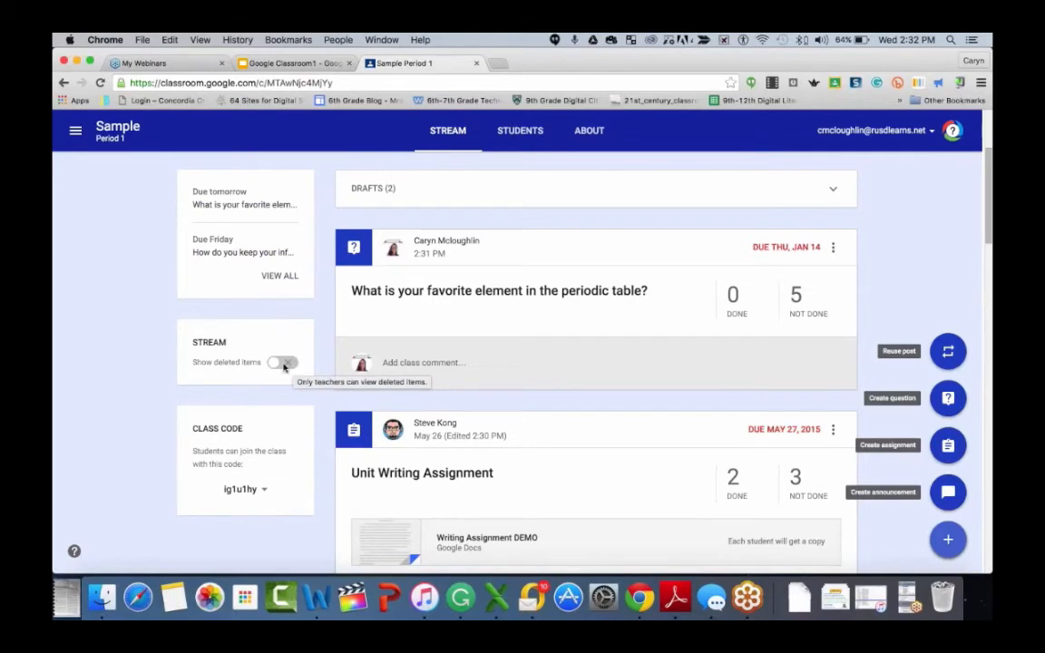
{"action": "scroll", "coordinate": [242, 425], "scroll_direction": "down", "scroll_amount": 1}
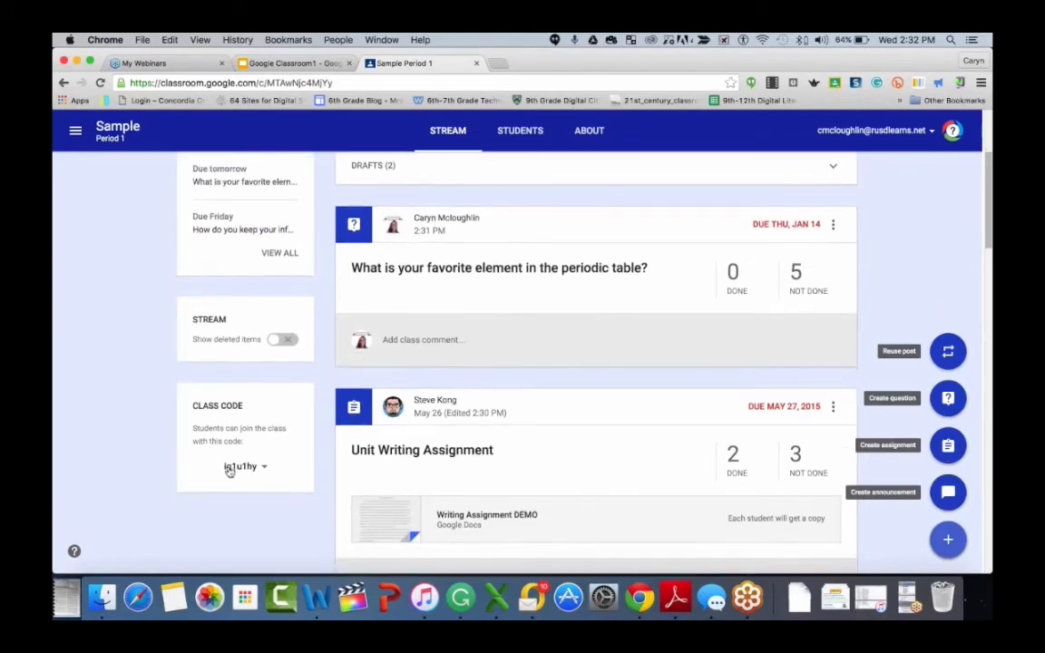
{"action": "scroll", "coordinate": [229, 469], "scroll_direction": "up", "scroll_amount": 3}
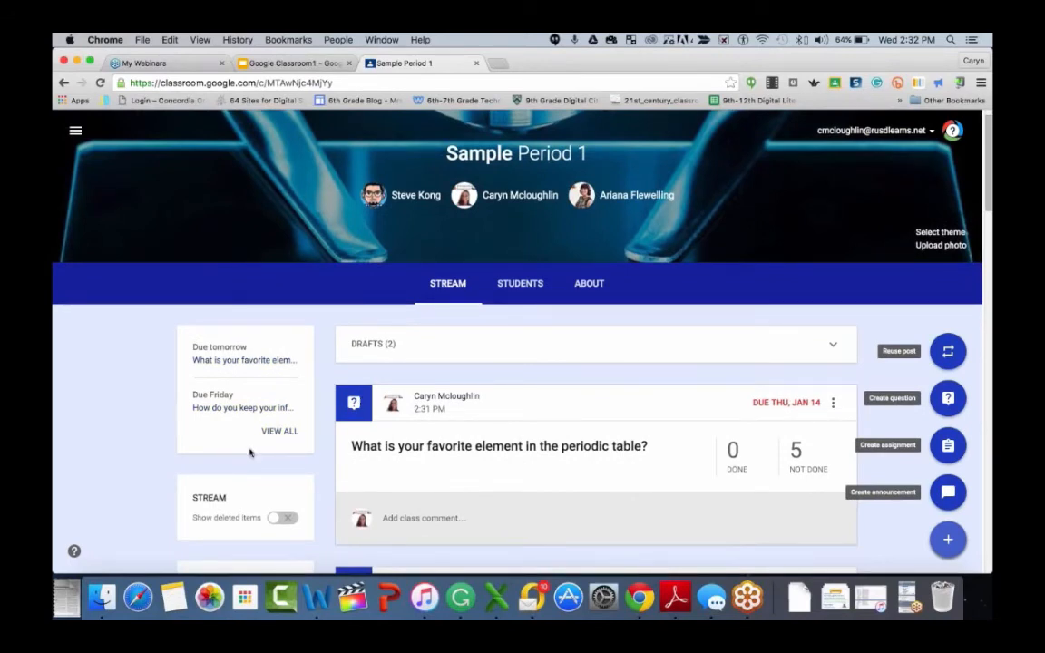
{"action": "scroll", "coordinate": [807, 440], "scroll_direction": "down", "scroll_amount": 10}
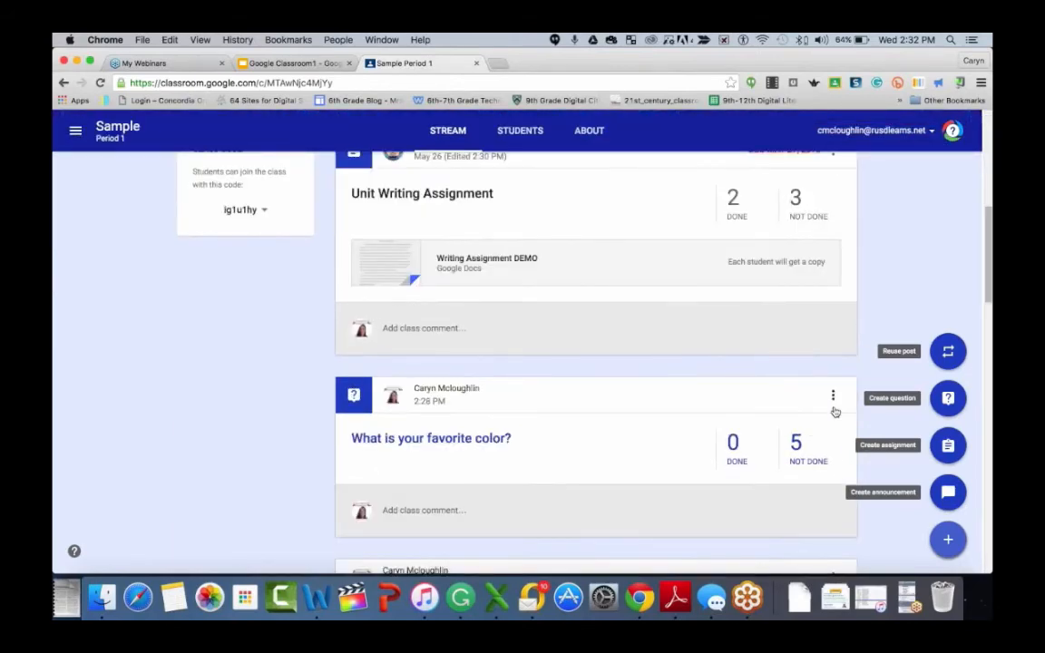
{"action": "scroll", "coordinate": [835, 411], "scroll_direction": "up", "scroll_amount": 5}
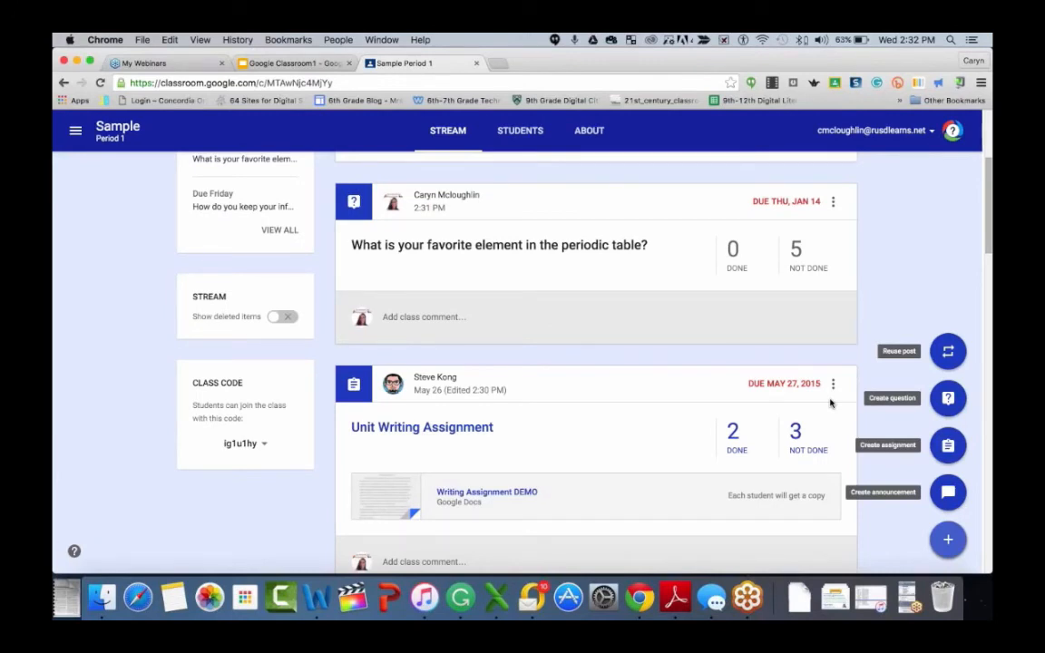
{"action": "scroll", "coordinate": [674, 401], "scroll_direction": "up", "scroll_amount": 5}
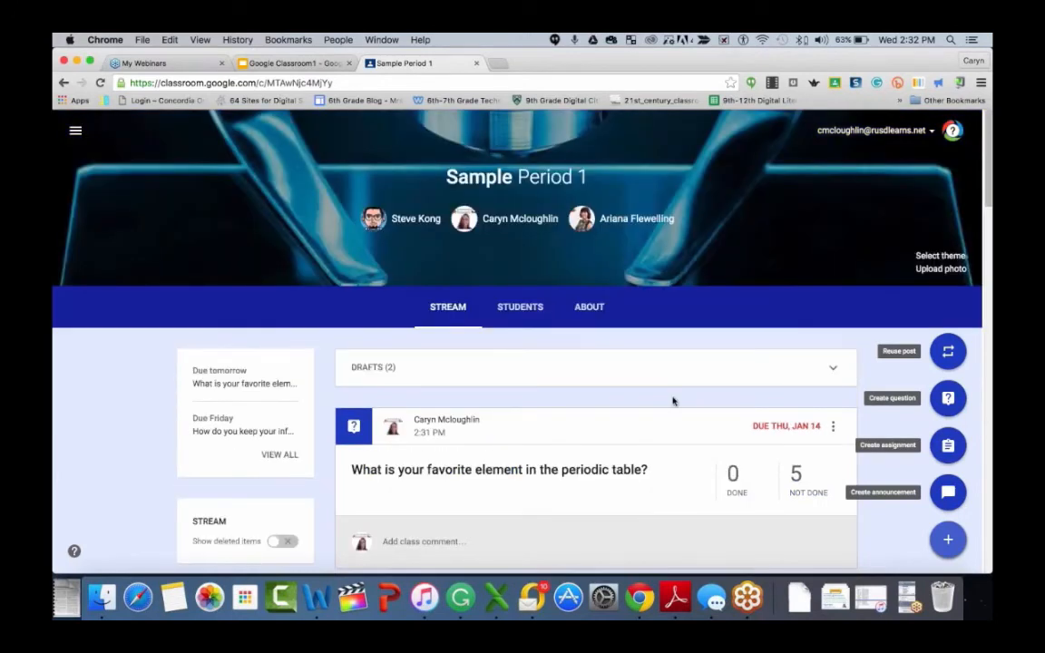
{"action": "scroll", "coordinate": [674, 401], "scroll_direction": "down", "scroll_amount": 5}
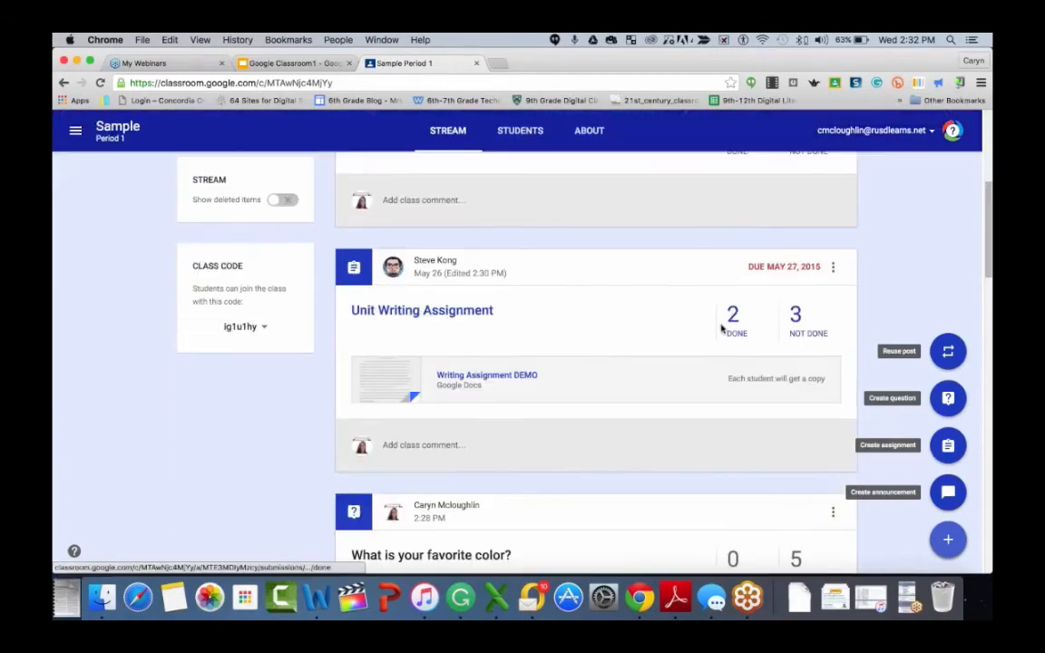
{"action": "left_click", "coordinate": [420, 311]}
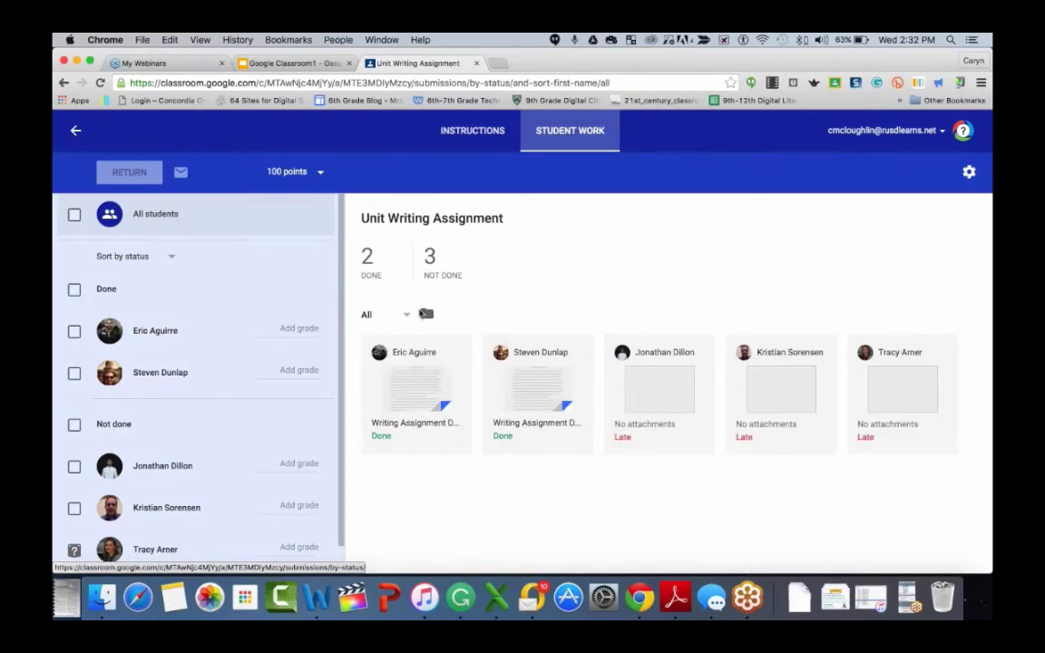
{"action": "left_click", "coordinate": [172, 257]}
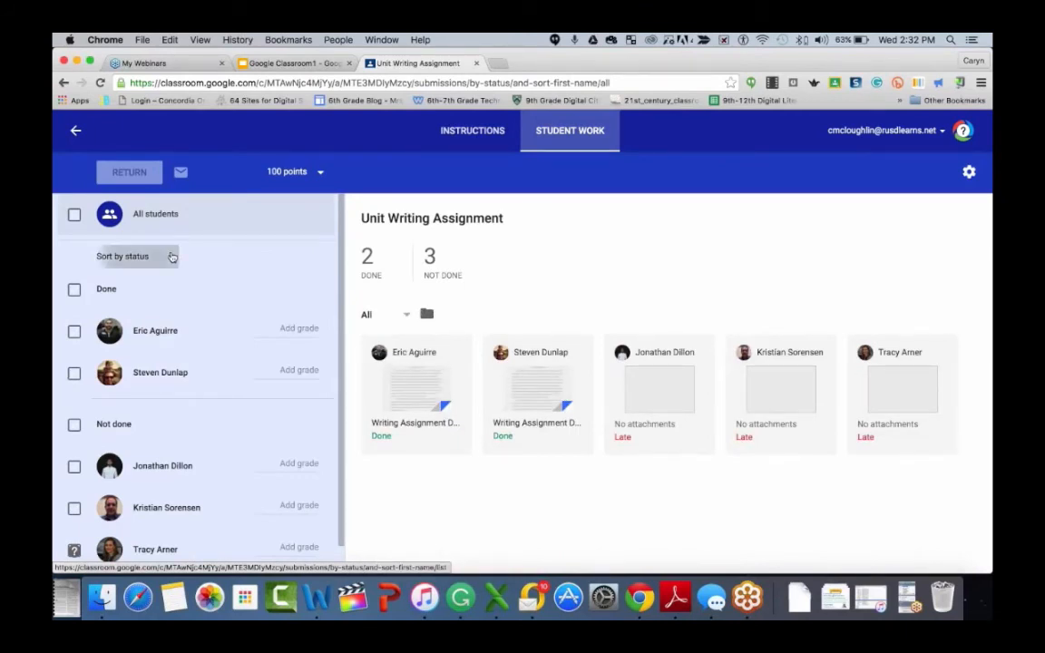
{"action": "left_click", "coordinate": [172, 257]}
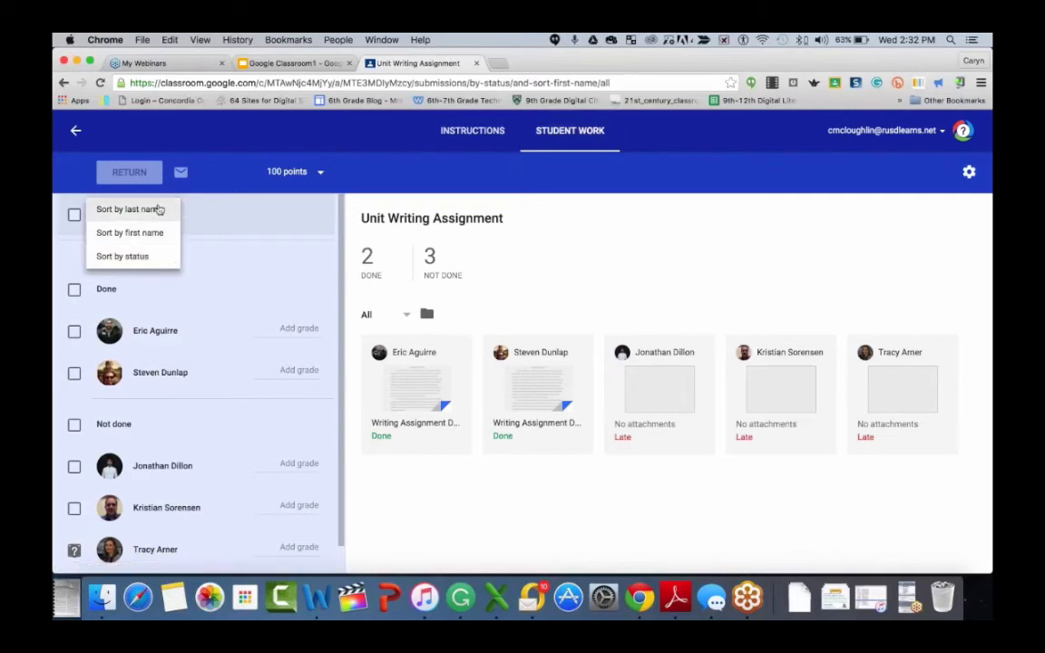
{"action": "left_click", "coordinate": [273, 288]}
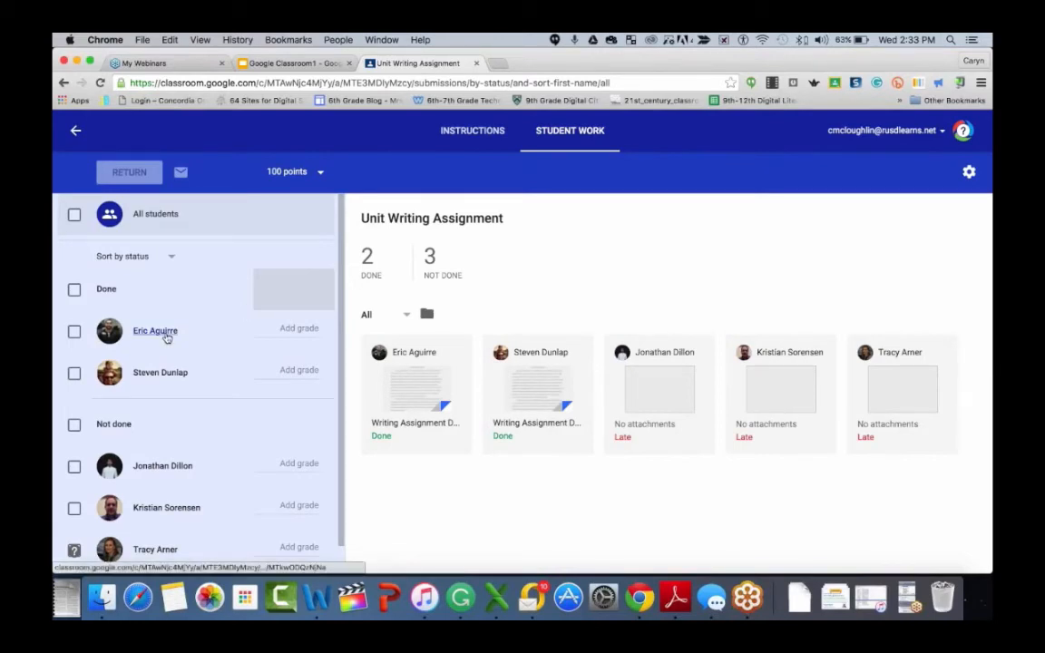
{"action": "left_click", "coordinate": [252, 331]}
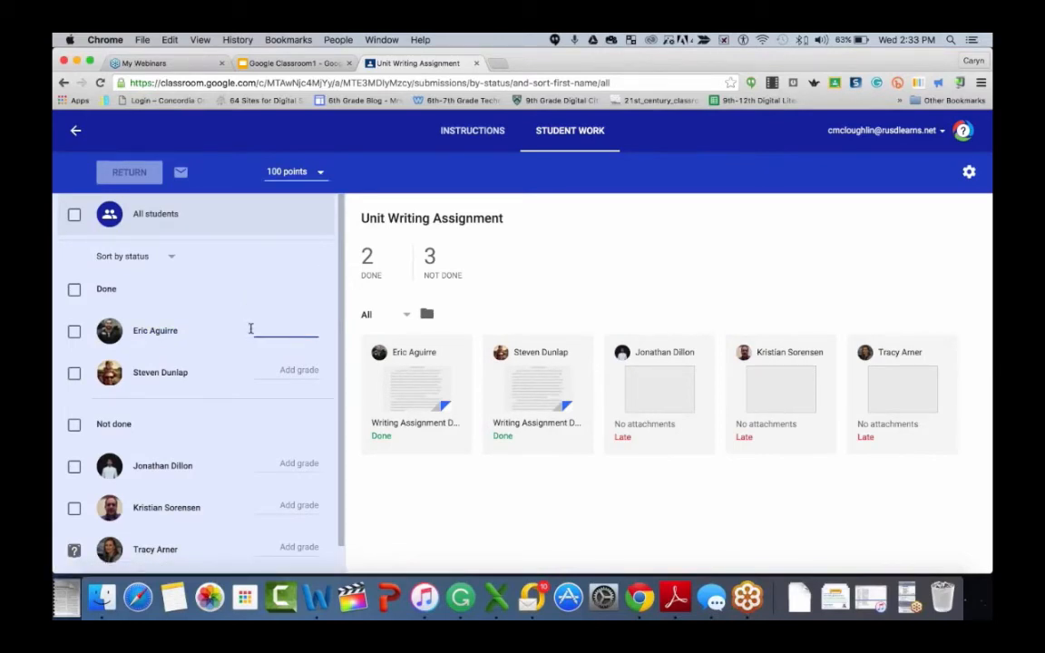
- Change the assignment's point value to 80 points and confirm the update
{"action": "left_click", "coordinate": [286, 172]}
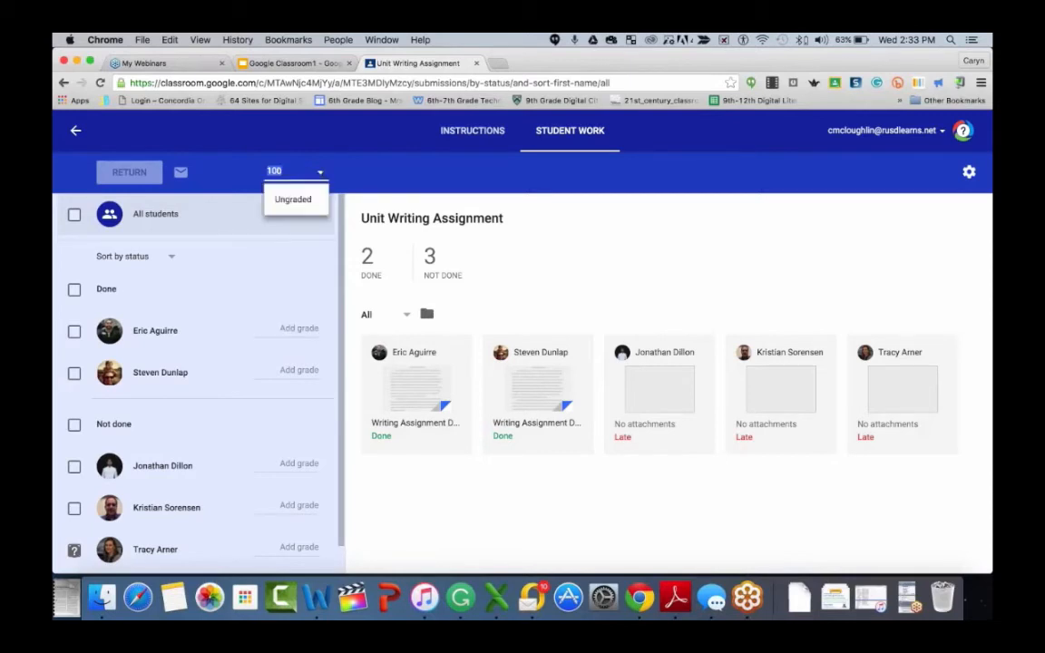
{"action": "left_click", "coordinate": [289, 171]}
{"action": "key", "text": "BackSpace"}
{"action": "key", "text": "BackSpace"}
{"action": "key", "text": "BackSpace"}
{"action": "type", "text": "80"}
{"action": "key", "text": "Return"}
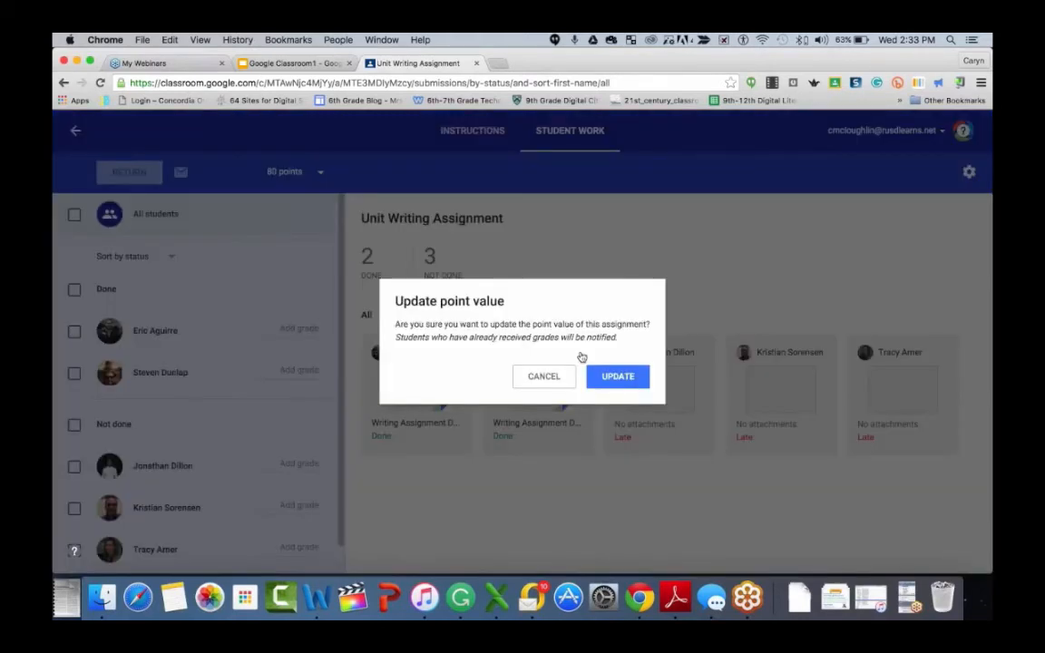
{"action": "left_click", "coordinate": [608, 376]}
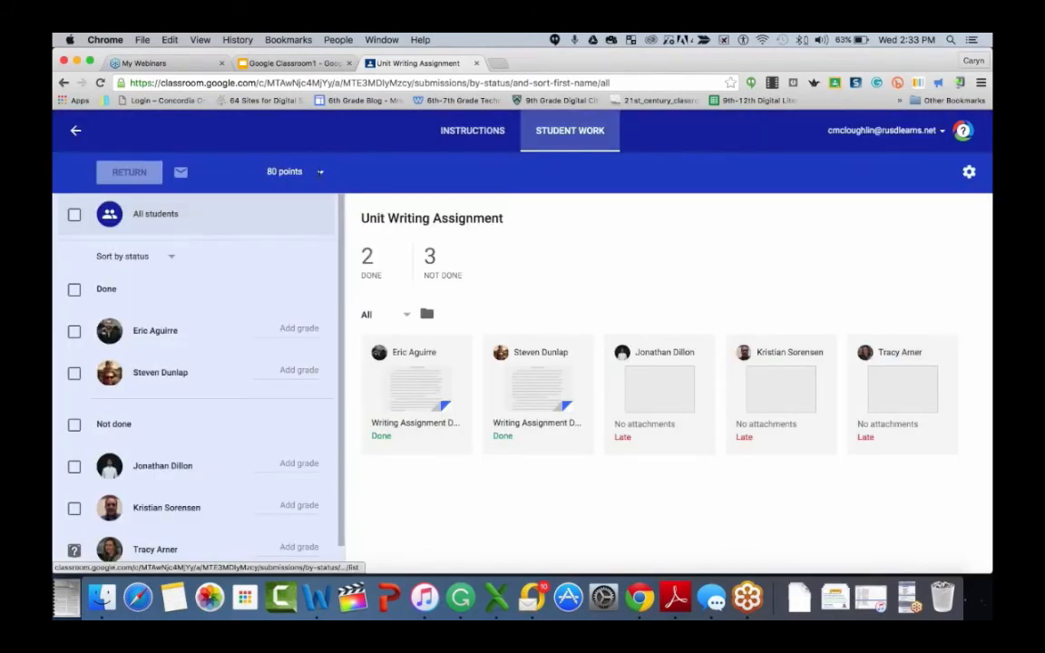
- Set the assignment's point value back to 100 points and confirm the update
{"action": "left_click", "coordinate": [302, 329]}
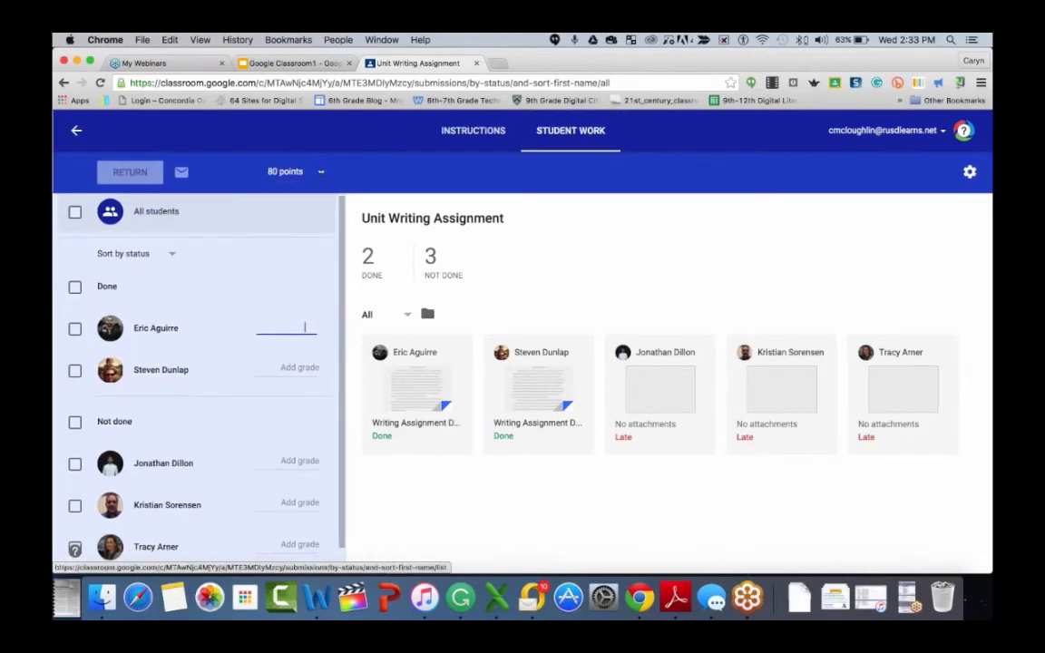
{"action": "left_click", "coordinate": [289, 169]}
{"action": "type", "text": "100"}
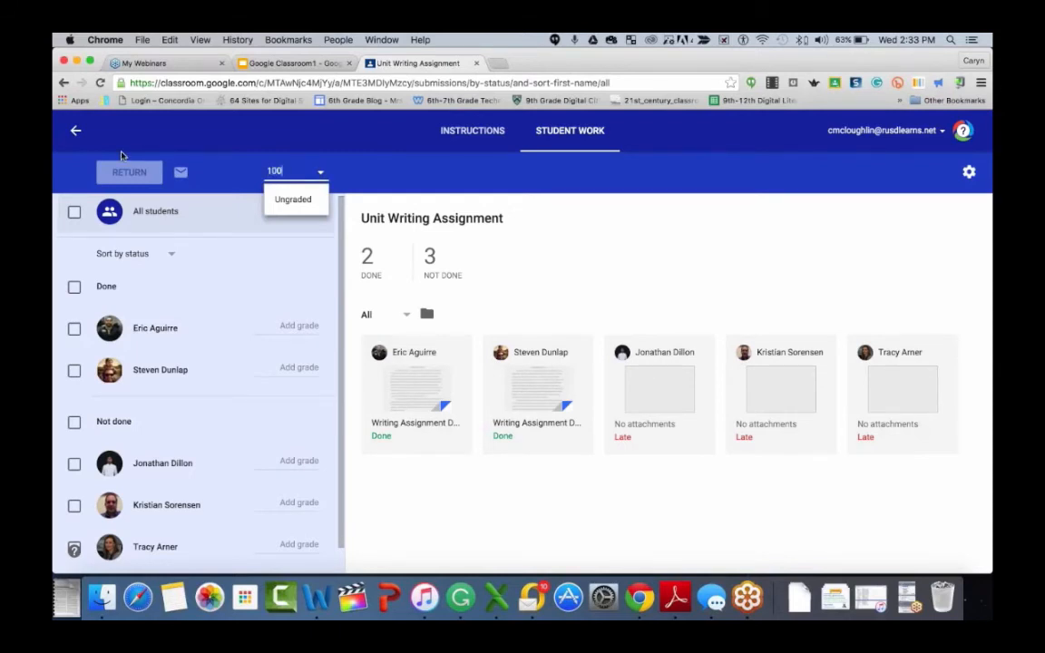
{"action": "key", "text": "Return"}
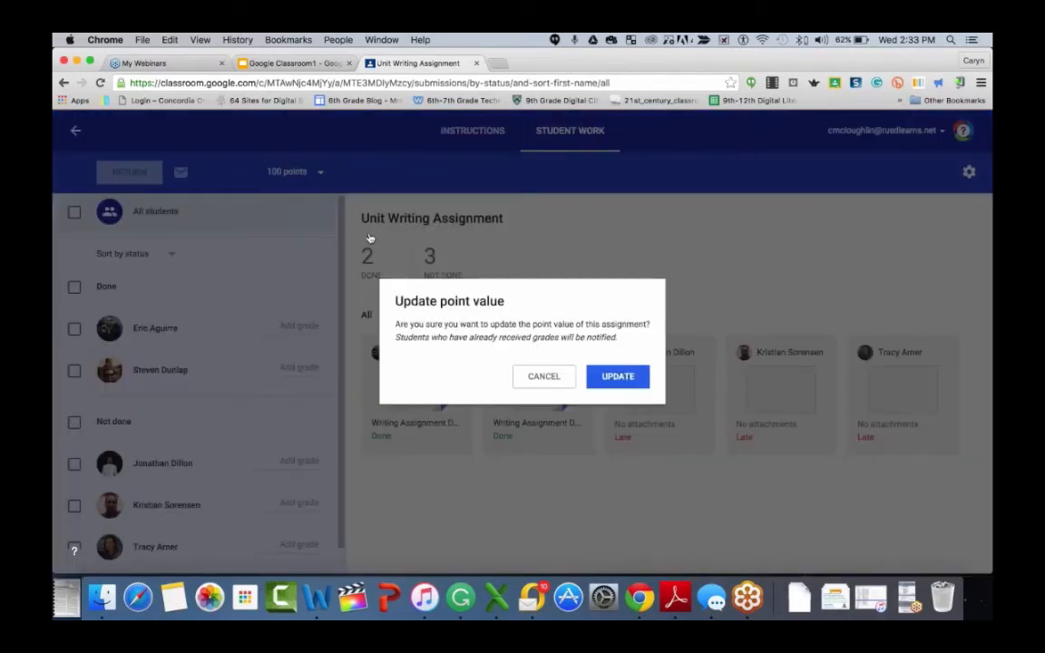
{"action": "key", "text": "Return"}
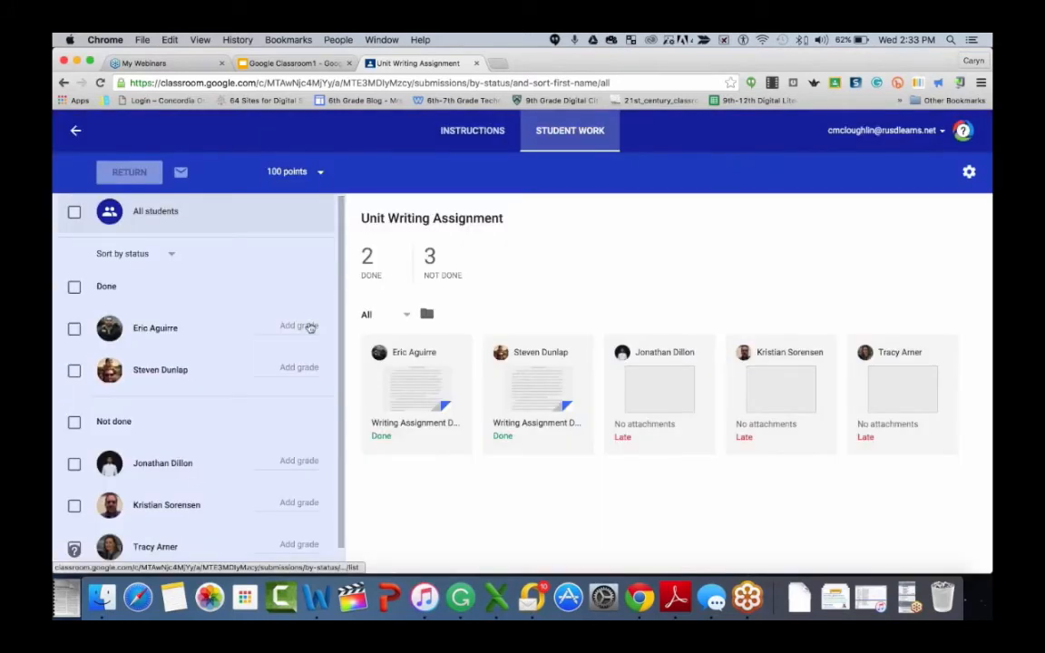
- Give the first student marked Done a grade of 80
{"action": "left_click", "coordinate": [303, 327]}
{"action": "type", "text": "80"}
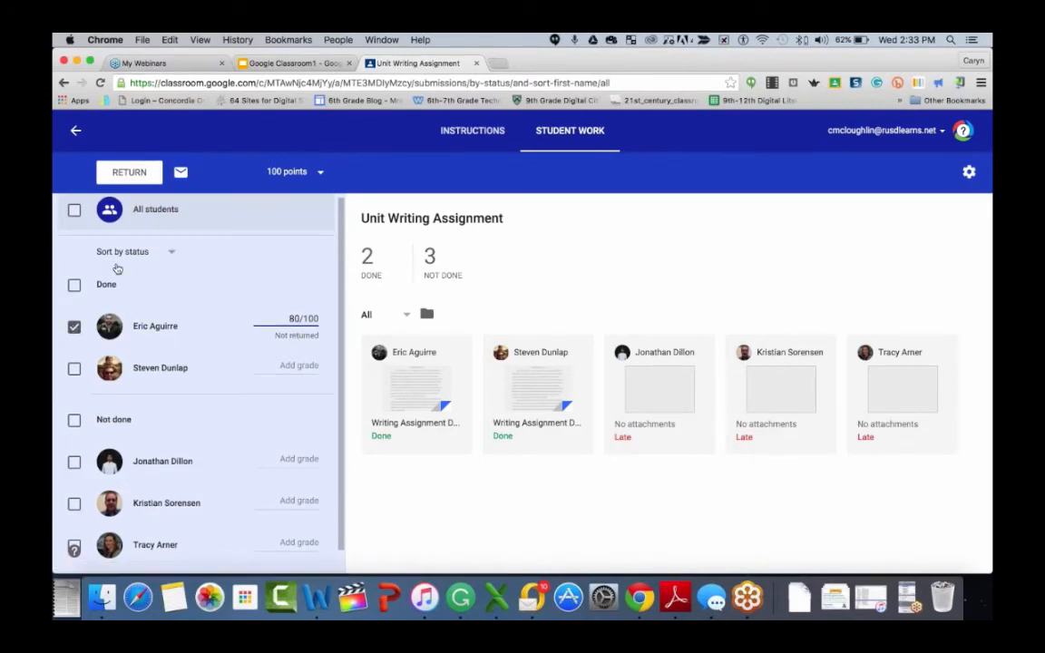
- Start returning the graded work with the private comment 'Nice job.' and cancel it
{"action": "left_click", "coordinate": [129, 171]}
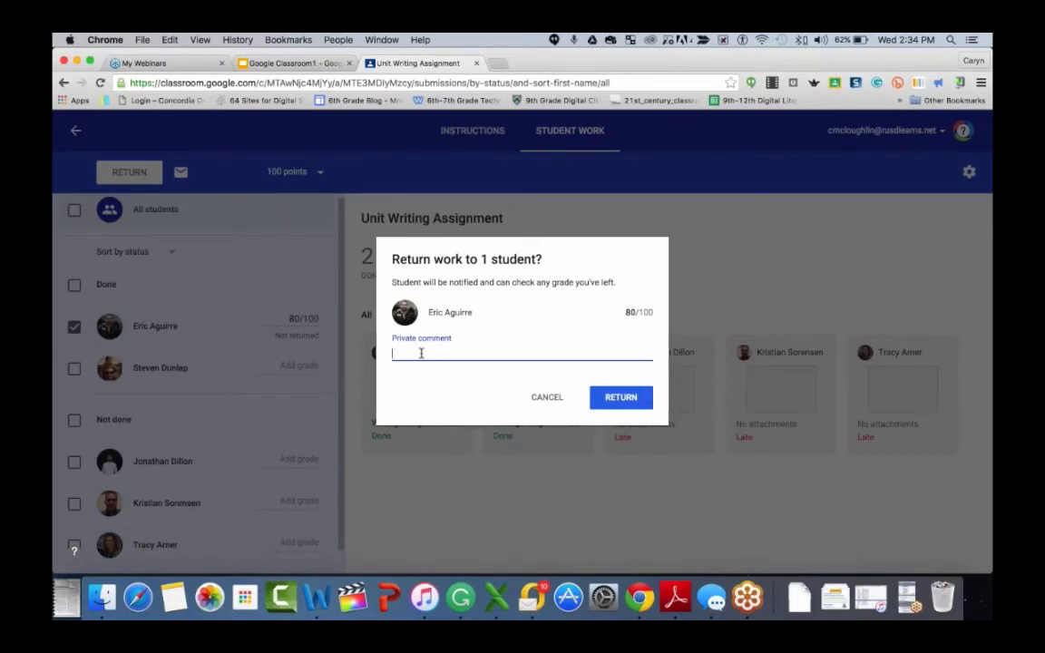
{"action": "type", "text": "Nice, job."}
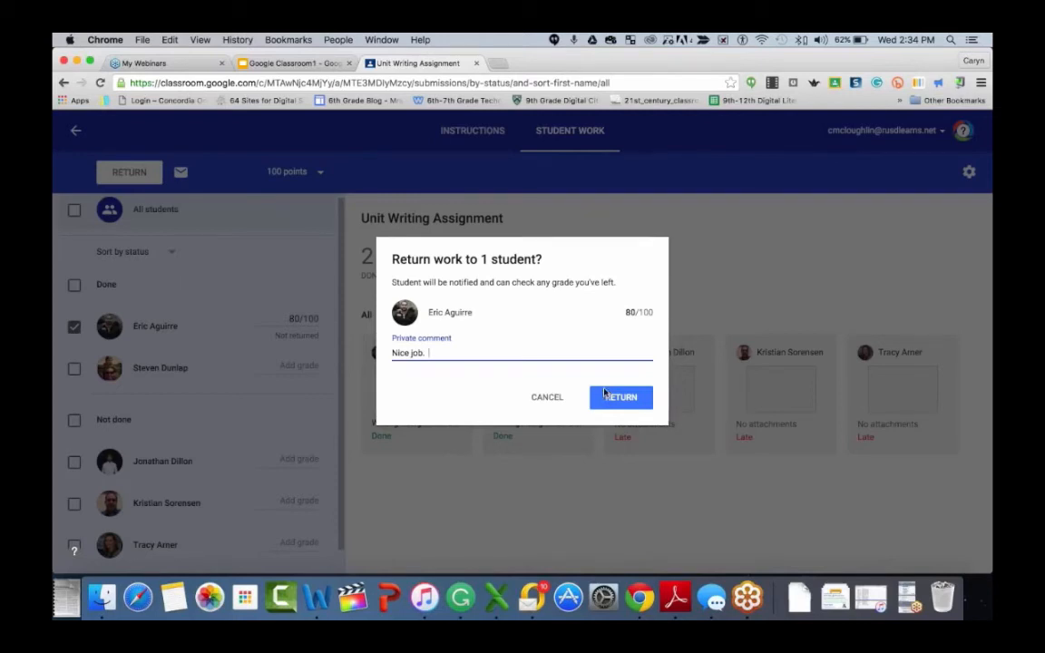
{"action": "left_click", "coordinate": [549, 397]}
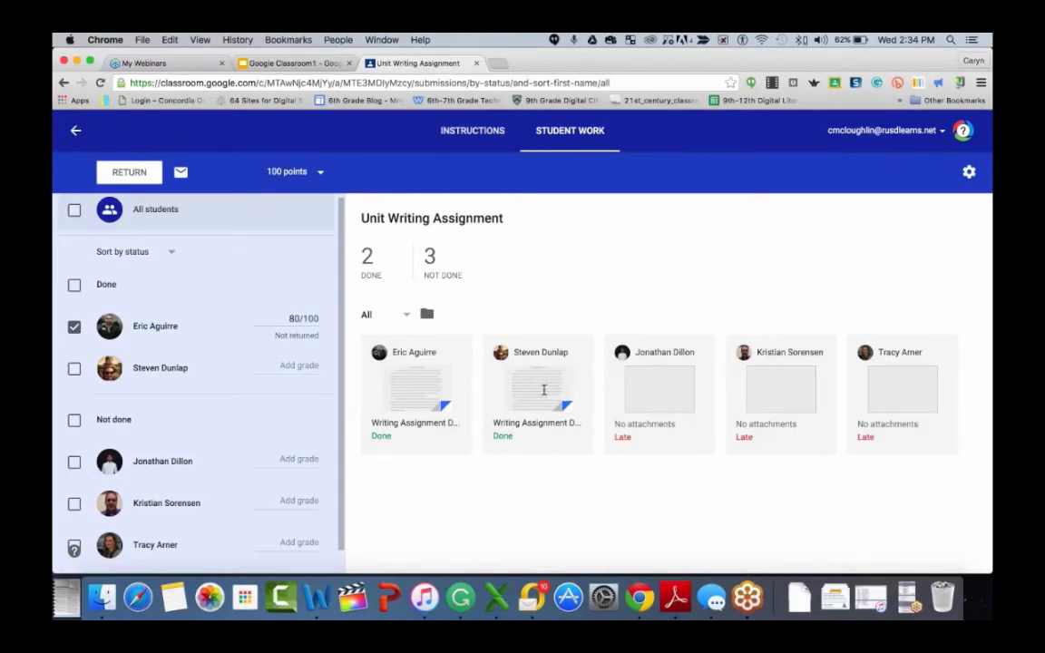
- Download these grades as a CSV file from the grade settings
{"action": "left_click", "coordinate": [970, 173]}
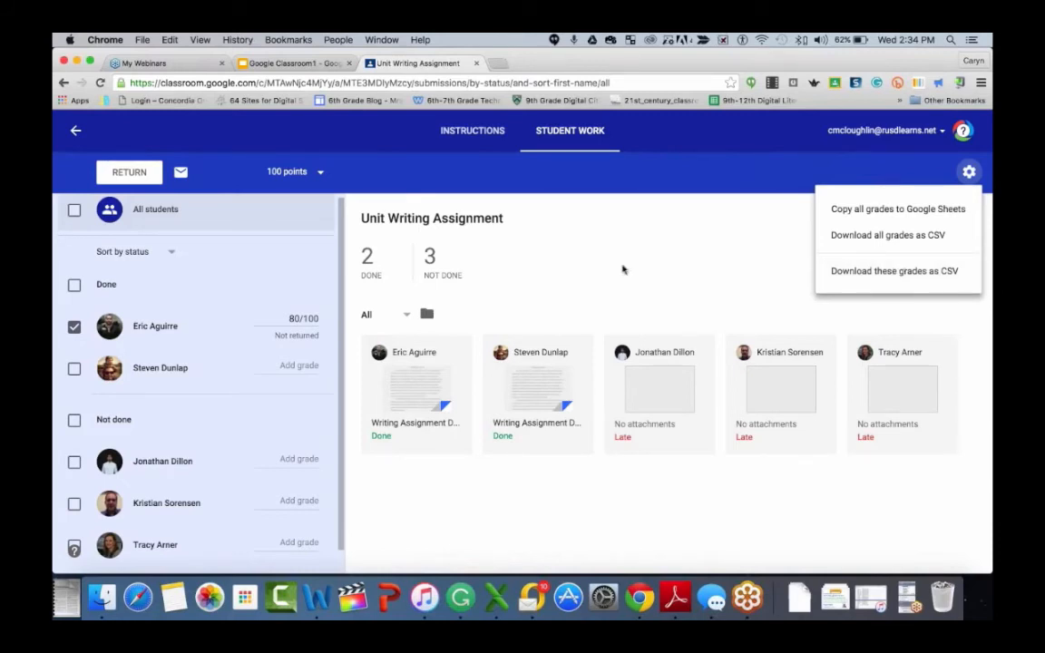
{"action": "left_click", "coordinate": [844, 271]}
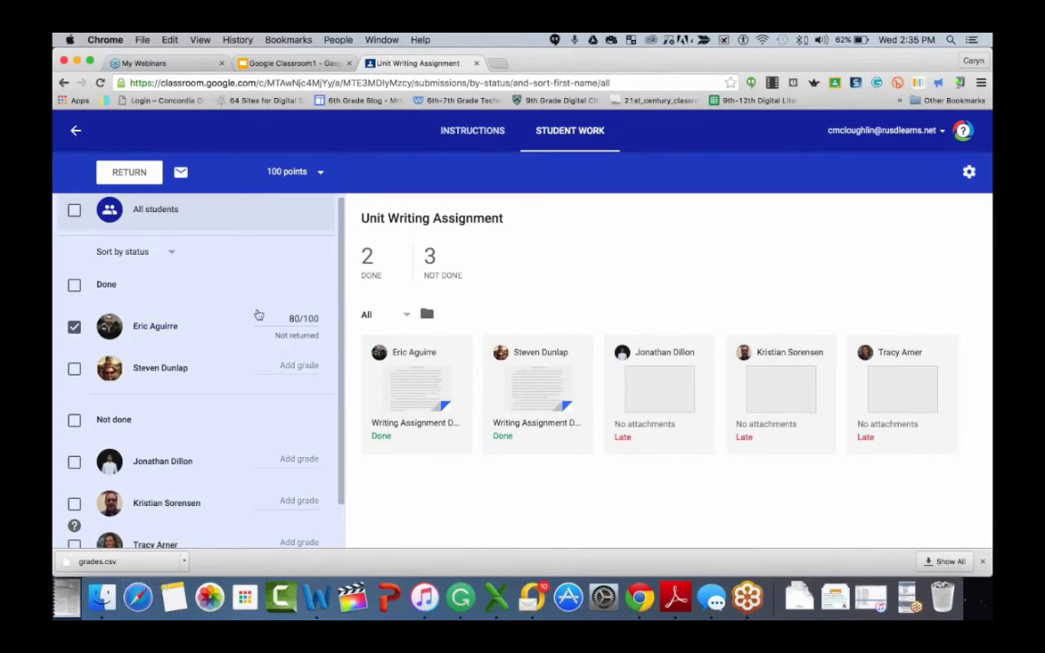
- Review the grade export options in the assignment's settings menu
{"action": "left_click", "coordinate": [969, 172]}
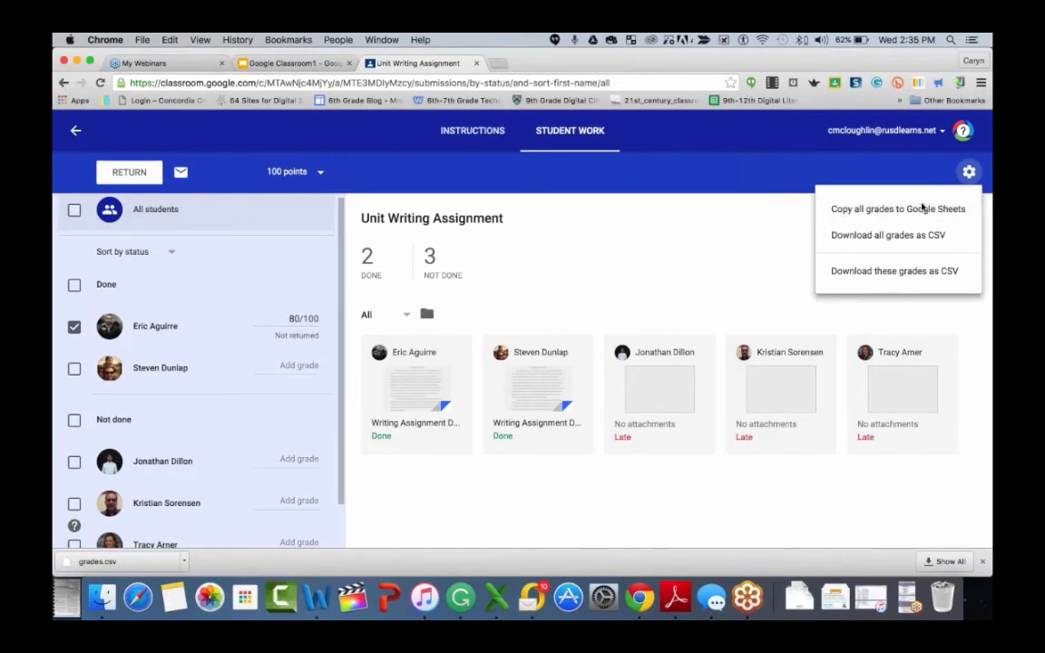
{"action": "left_click", "coordinate": [545, 205]}
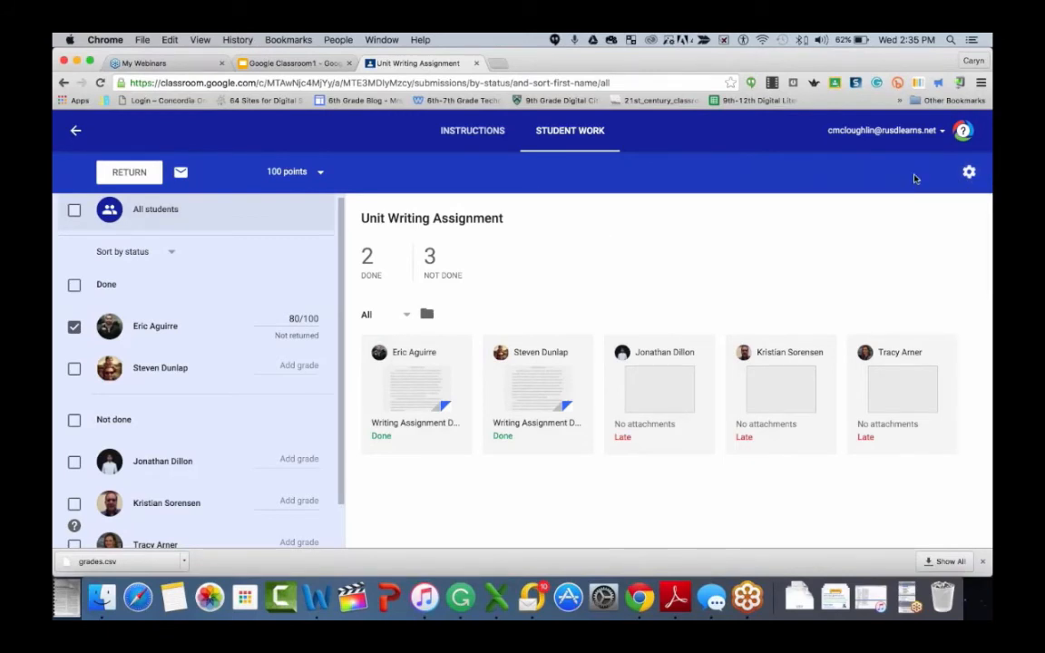
{"action": "left_click", "coordinate": [970, 174]}
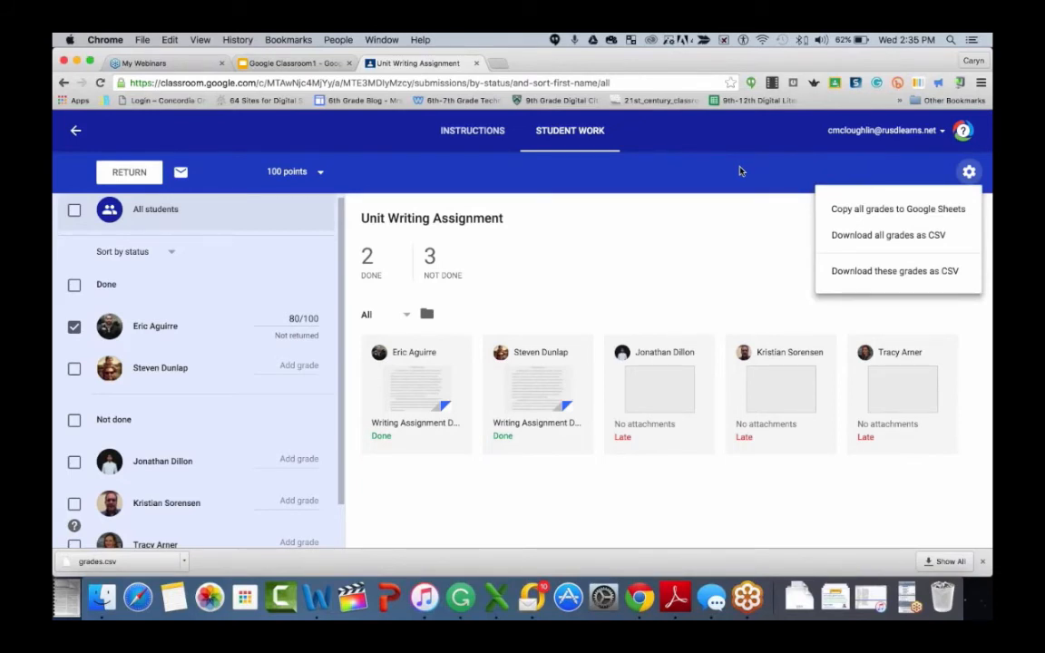
{"action": "left_click", "coordinate": [666, 234]}
- Return to the class and open the teacher Work page, browsing the list of assignments to review
{"action": "left_click", "coordinate": [75, 131]}
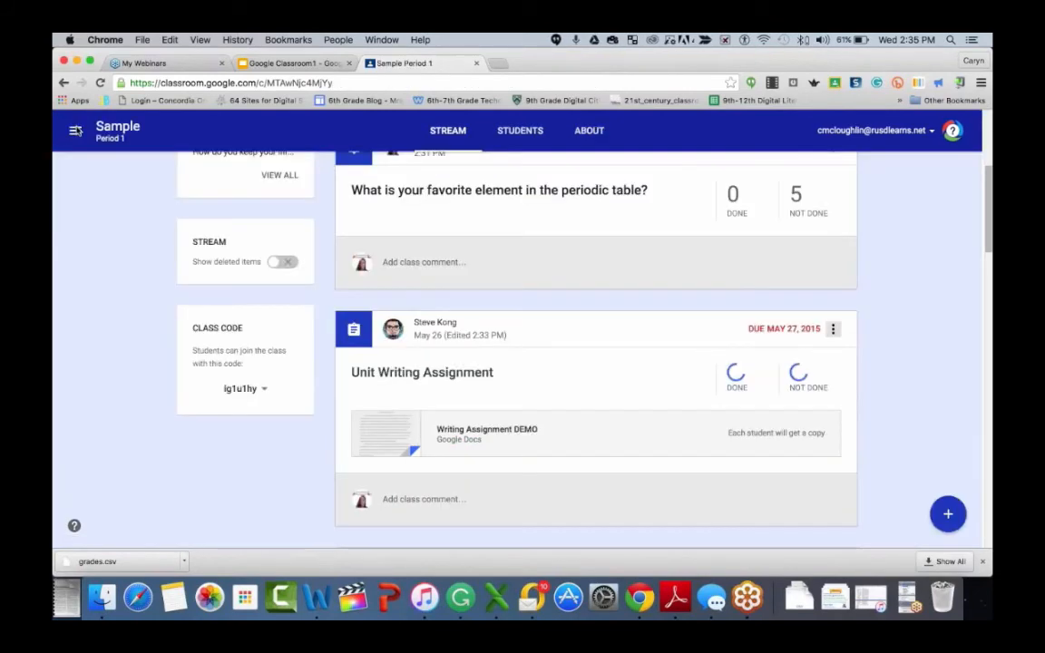
{"action": "scroll", "coordinate": [600, 237], "scroll_direction": "up", "scroll_amount": 3}
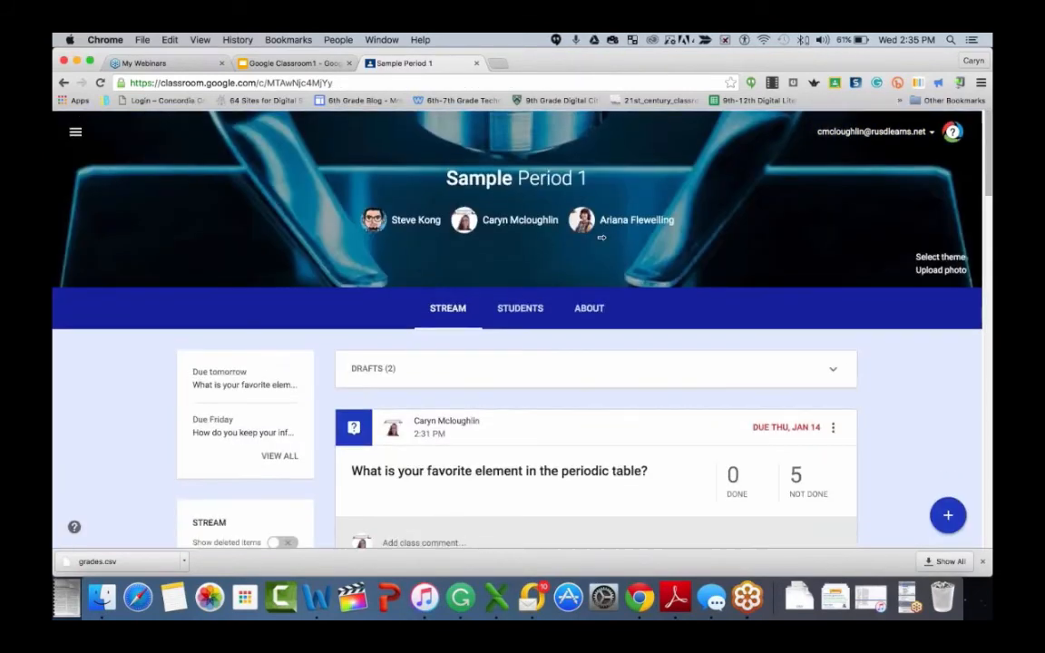
{"action": "left_click", "coordinate": [75, 132]}
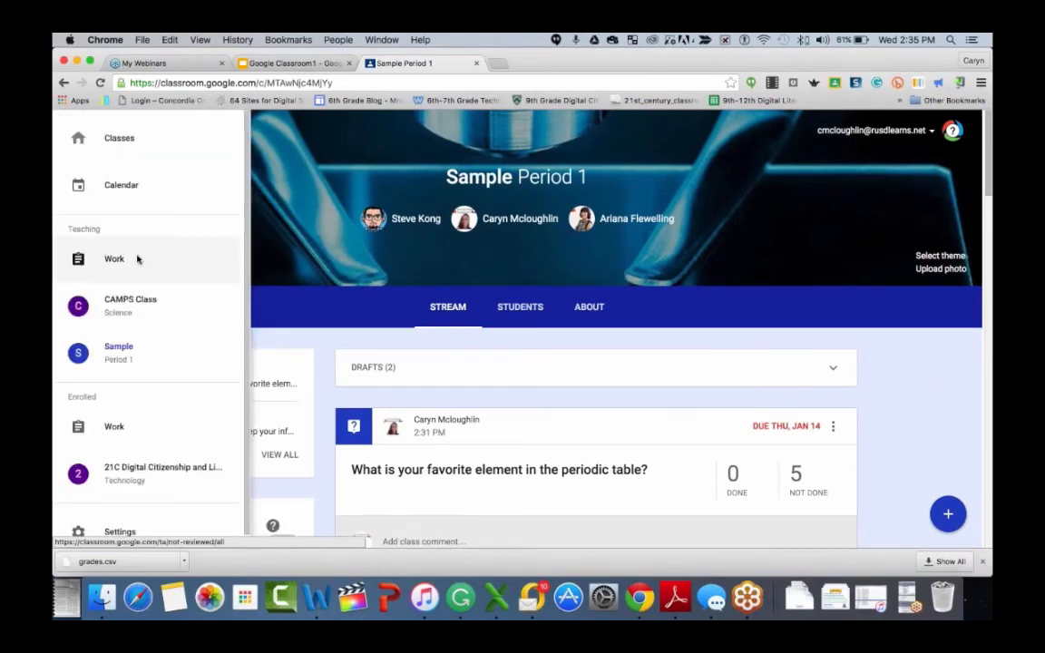
{"action": "left_click", "coordinate": [137, 259]}
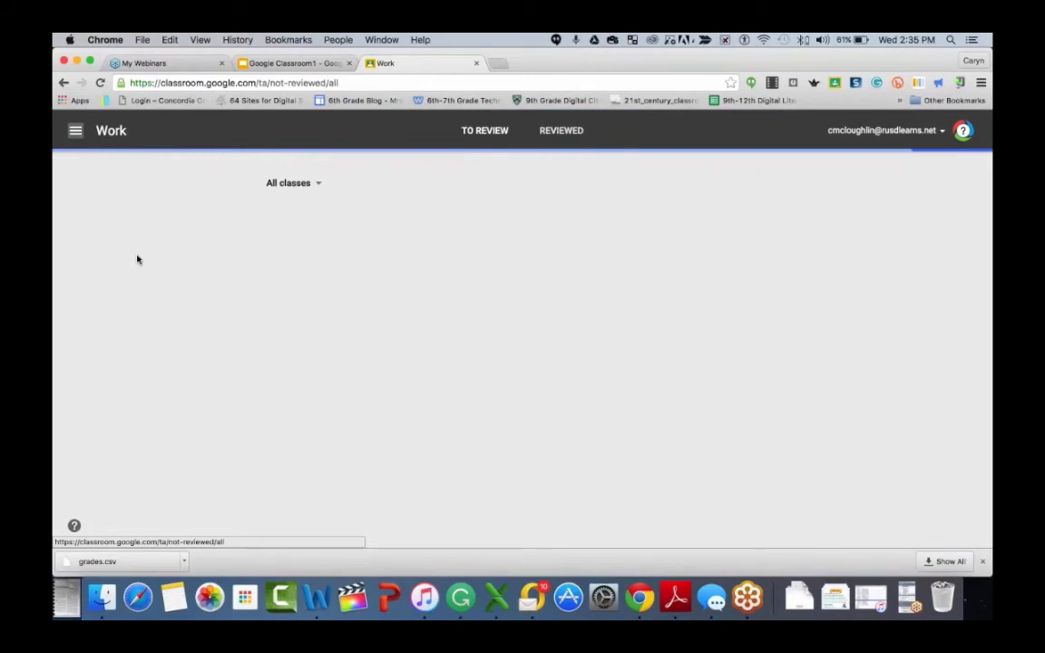
{"action": "scroll", "coordinate": [803, 406], "scroll_direction": "down", "scroll_amount": 3}
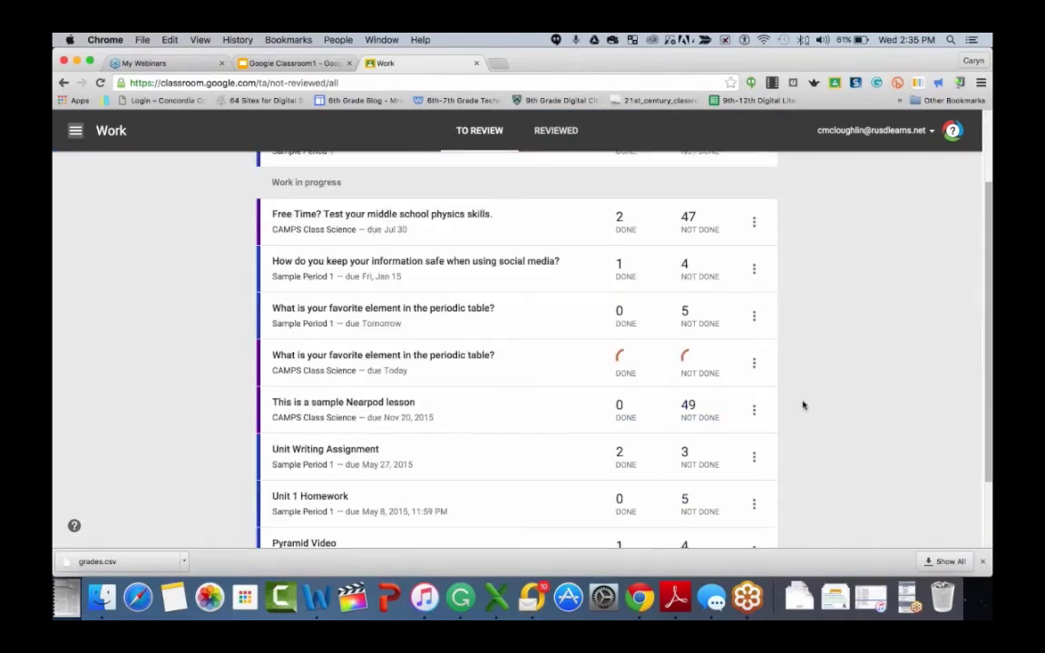
{"action": "scroll", "coordinate": [803, 405], "scroll_direction": "down", "scroll_amount": 2}
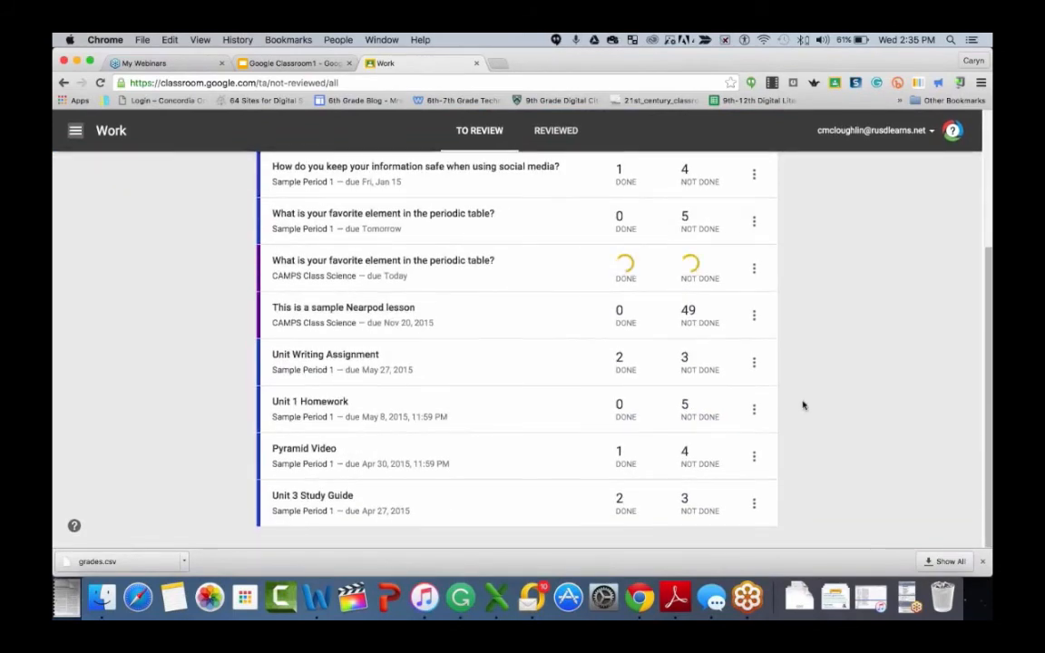
{"action": "scroll", "coordinate": [803, 405], "scroll_direction": "up", "scroll_amount": 4}
{"action": "scroll", "coordinate": [767, 329], "scroll_direction": "down", "scroll_amount": 2}
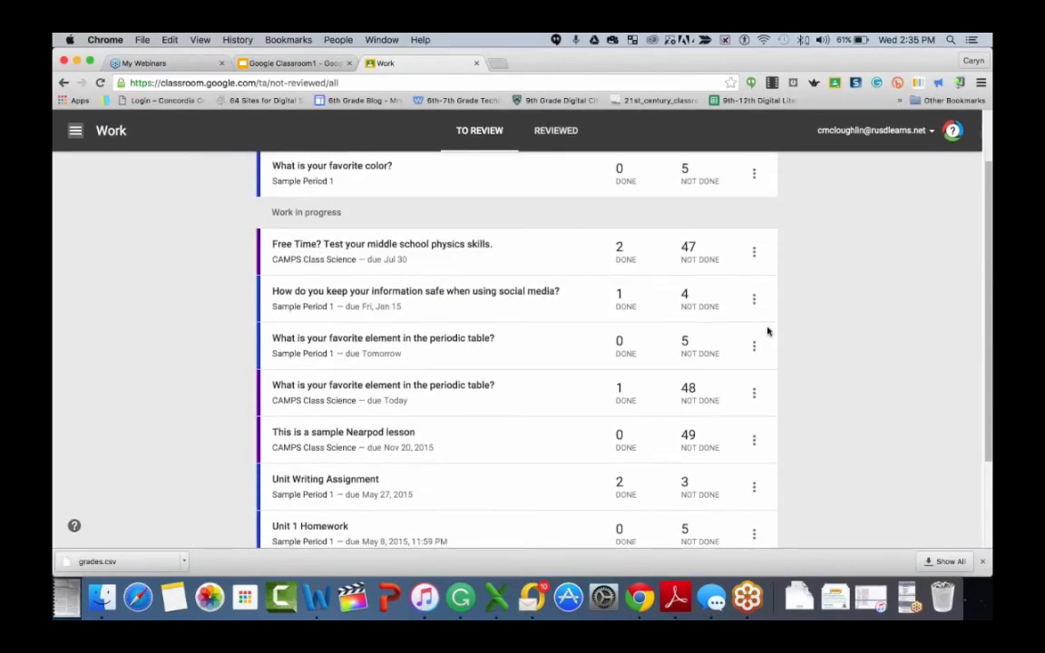
{"action": "scroll", "coordinate": [608, 464], "scroll_direction": "down", "scroll_amount": 3}
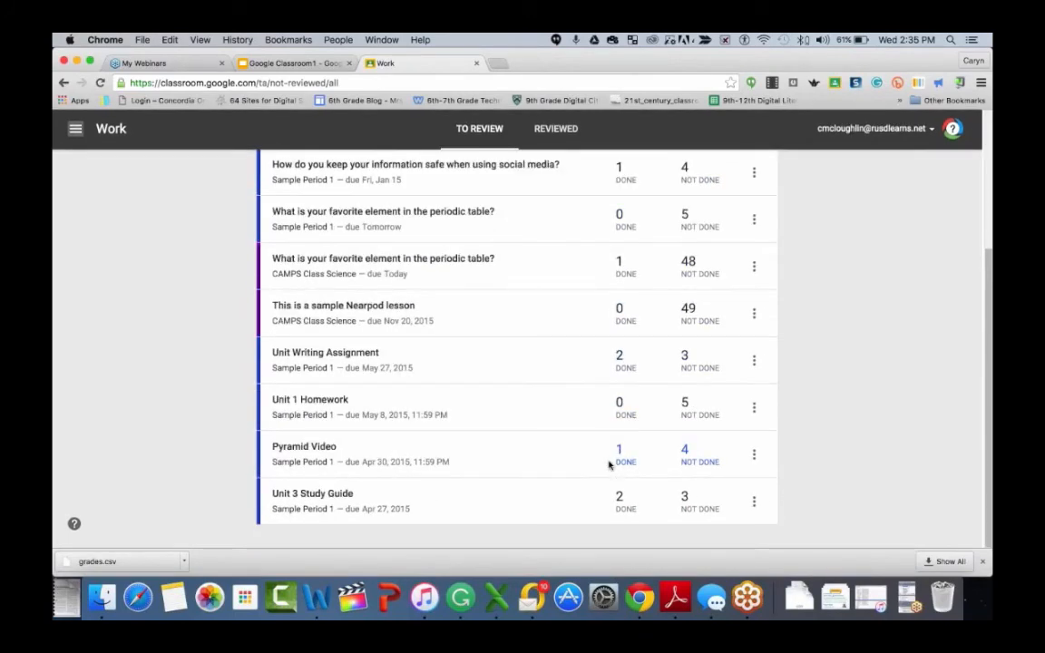
{"action": "scroll", "coordinate": [609, 464], "scroll_direction": "up", "scroll_amount": 5}
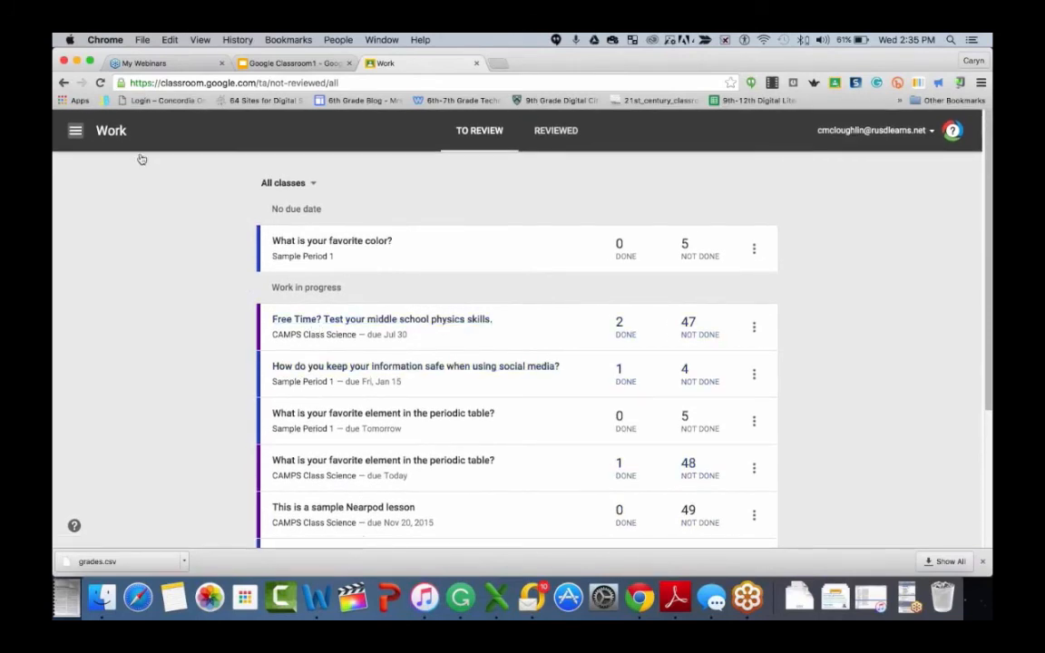
- Open the Classroom Calendar to view the week's due assignments
{"action": "left_click", "coordinate": [76, 132]}
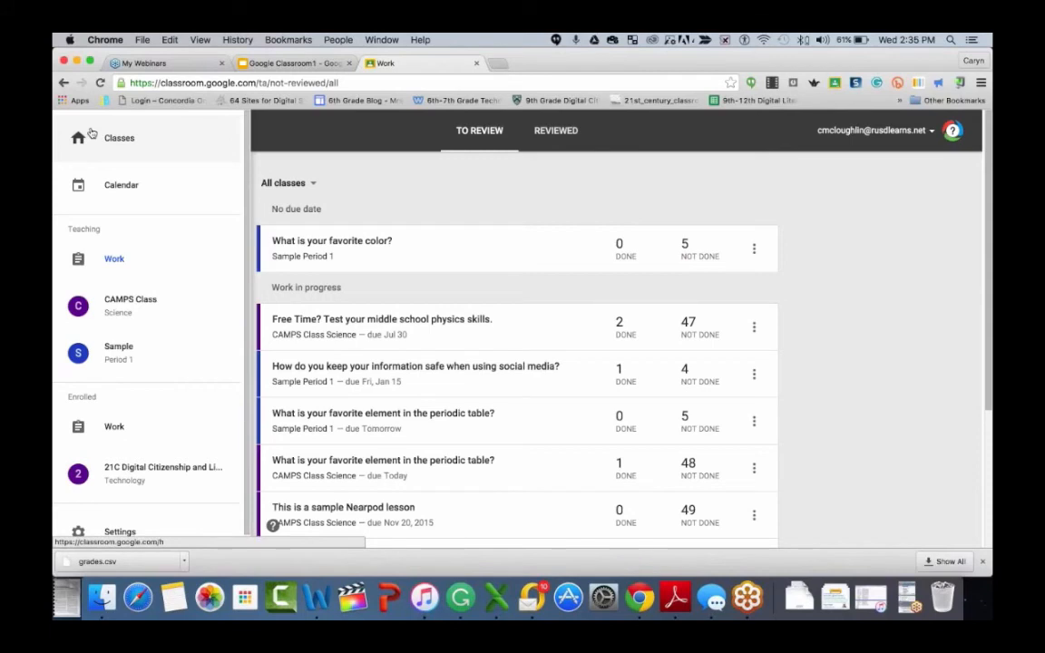
{"action": "left_click", "coordinate": [131, 188]}
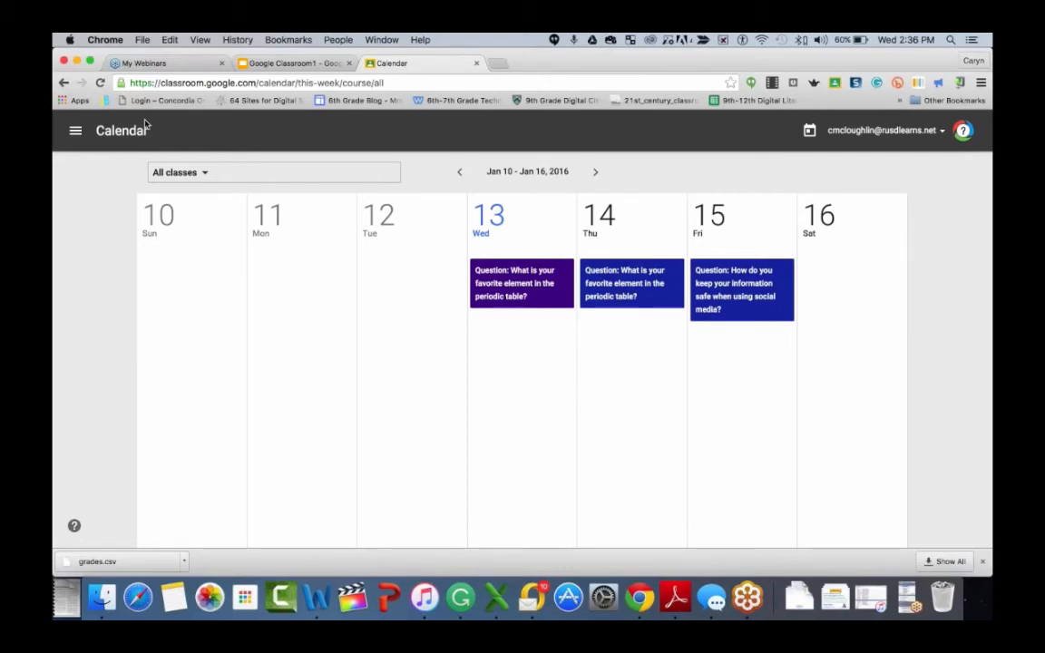
{"action": "left_click", "coordinate": [75, 131]}
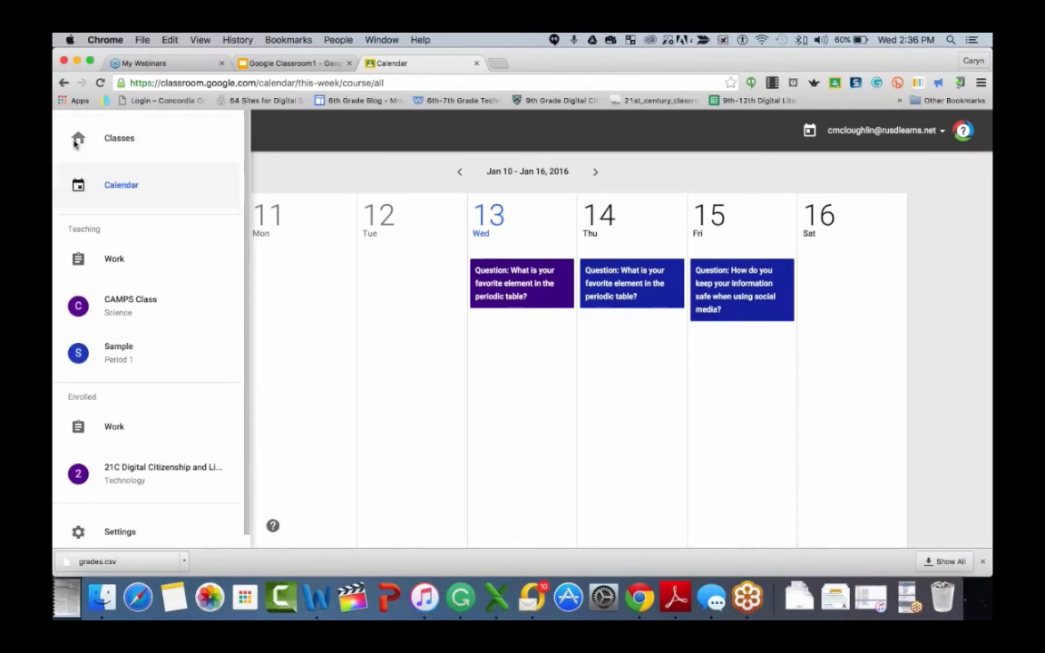
{"action": "left_click", "coordinate": [128, 185]}
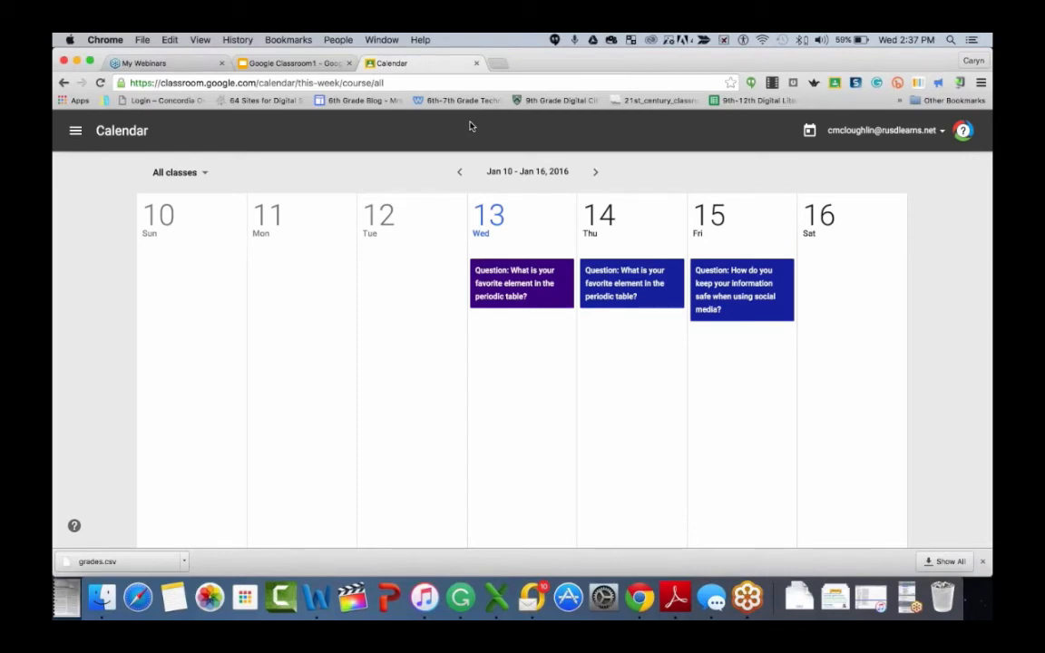
- Switch to Google Calendar at calendar.google.com in a new tab and show the Sample Period 1 calendar
{"action": "left_click", "coordinate": [496, 63]}
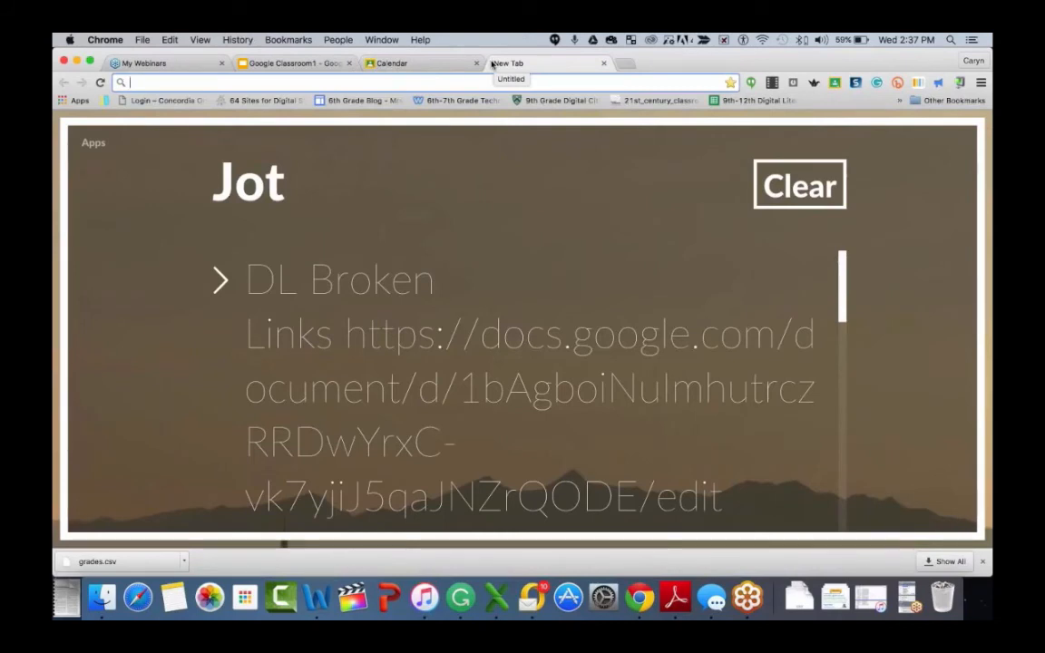
{"action": "type", "text": "c"}
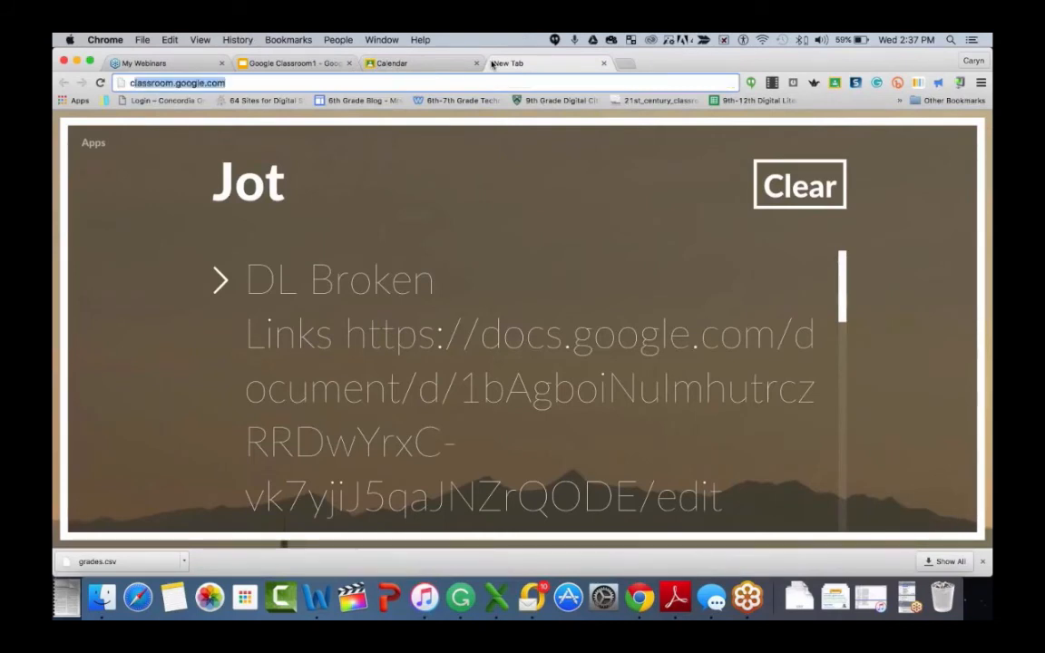
{"action": "type", "text": "al"}
{"action": "key", "text": "BackSpace"}
{"action": "key", "text": "BackSpace"}
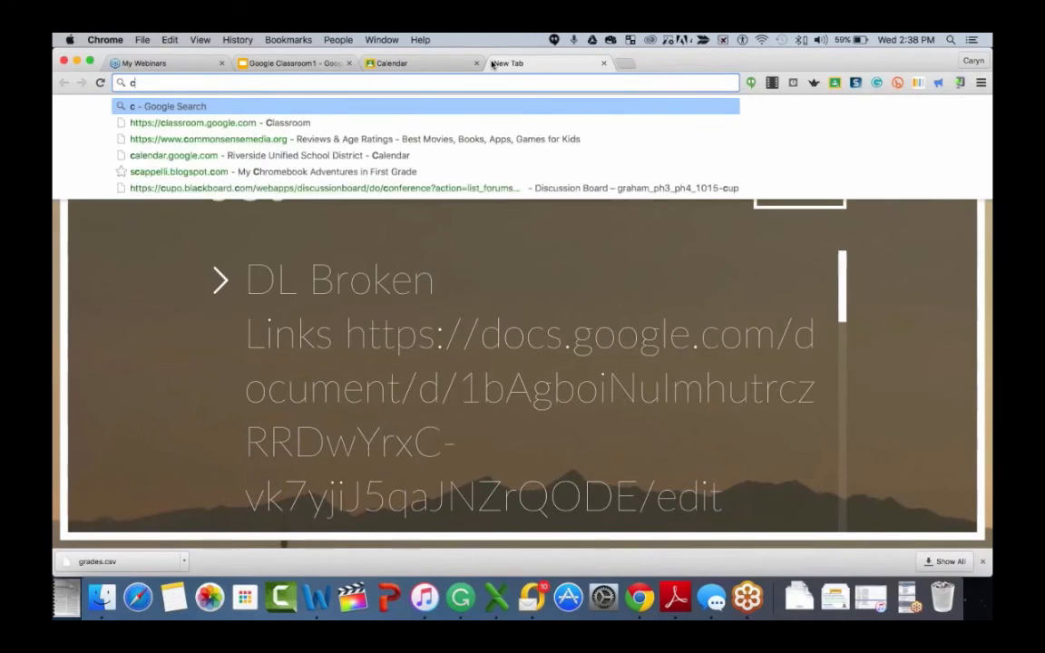
{"action": "type", "text": "alendar."}
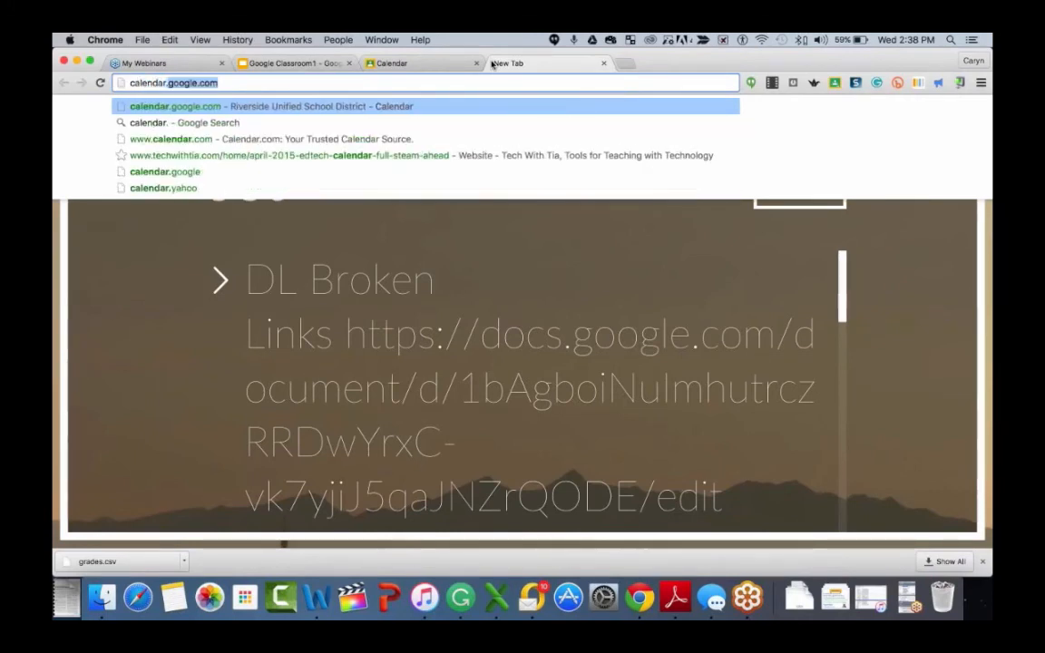
{"action": "type", "text": "google."}
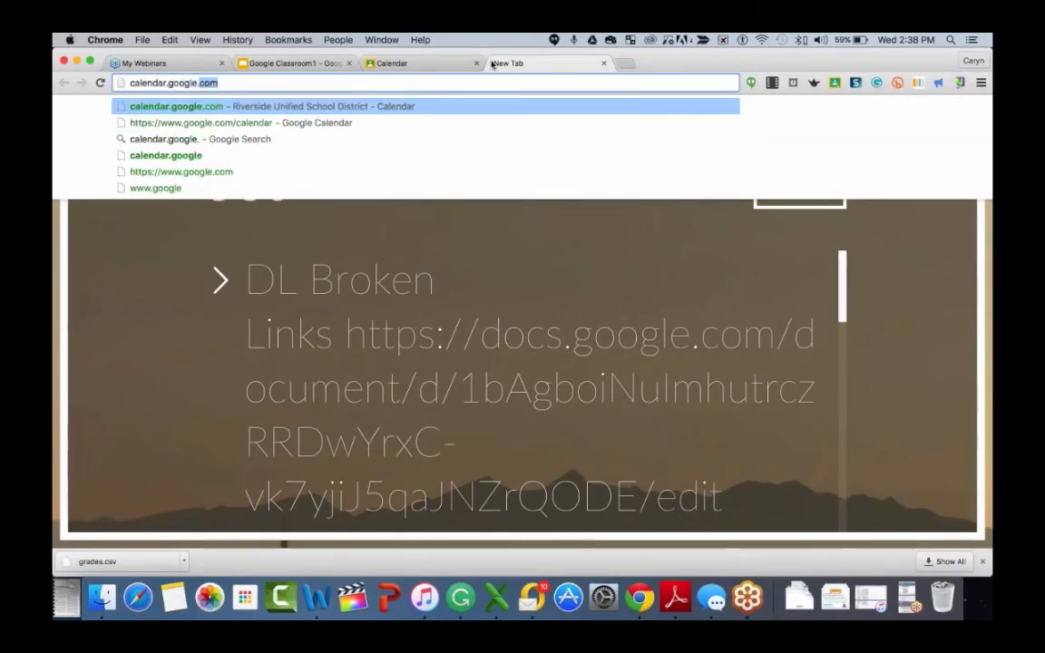
{"action": "type", "text": "com"}
{"action": "key", "text": "Return"}
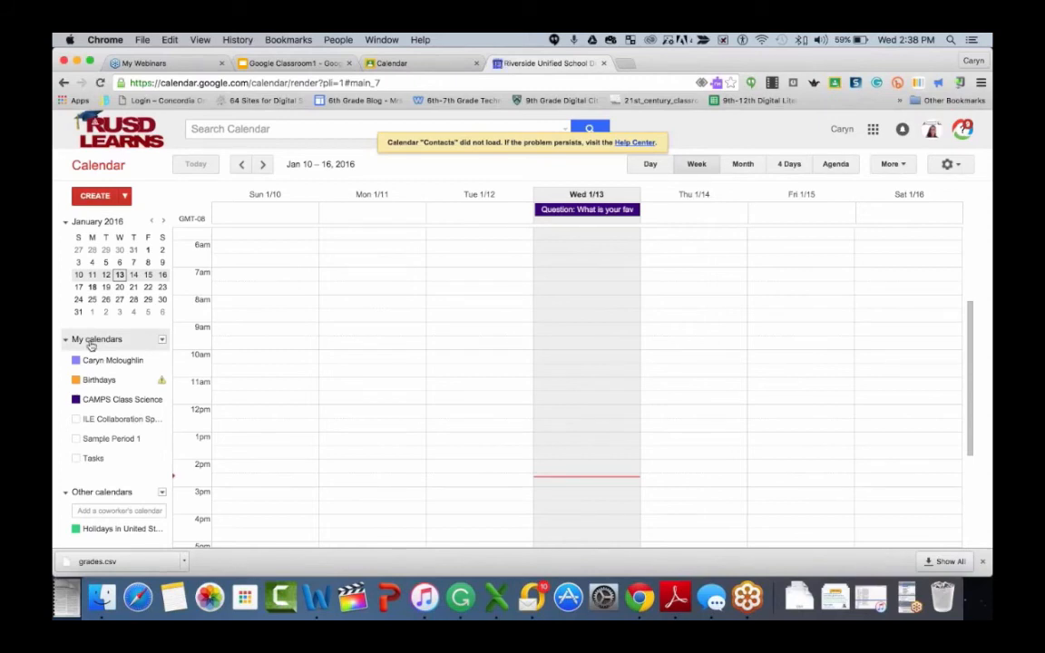
{"action": "left_click", "coordinate": [94, 439]}
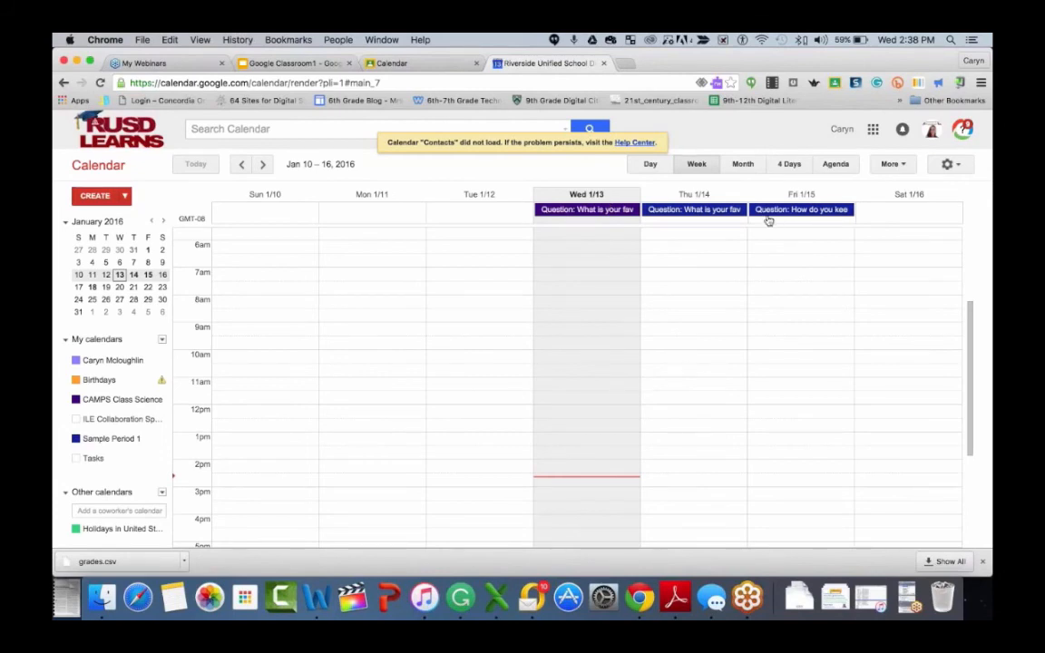
{"action": "left_click", "coordinate": [461, 313]}
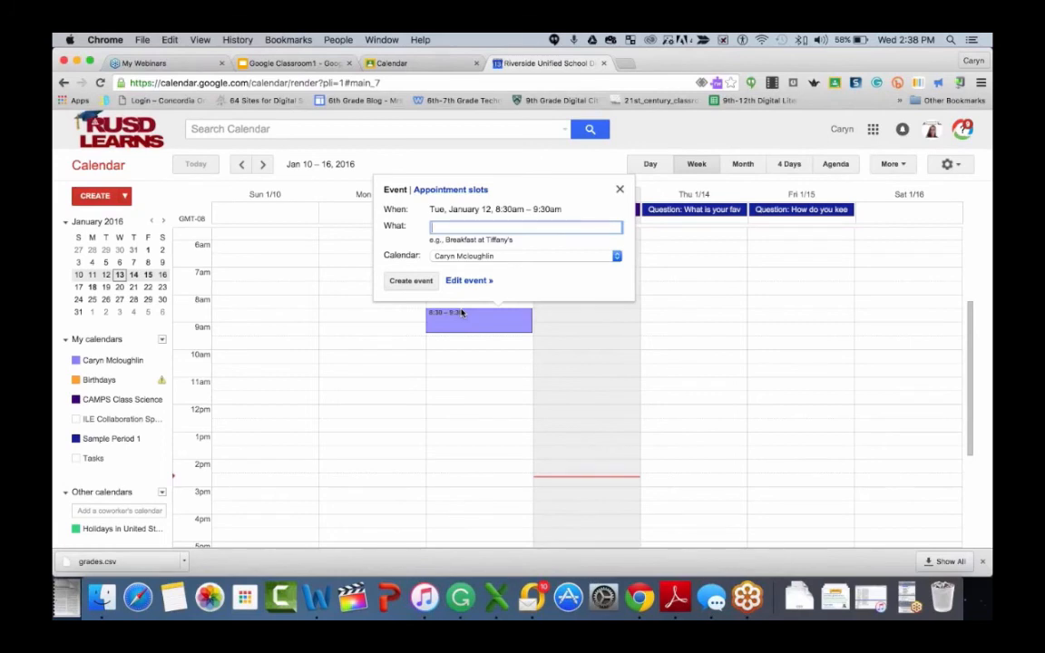
{"action": "left_click_drag", "start_coordinate": [461, 313], "coordinate": [354, 340]}
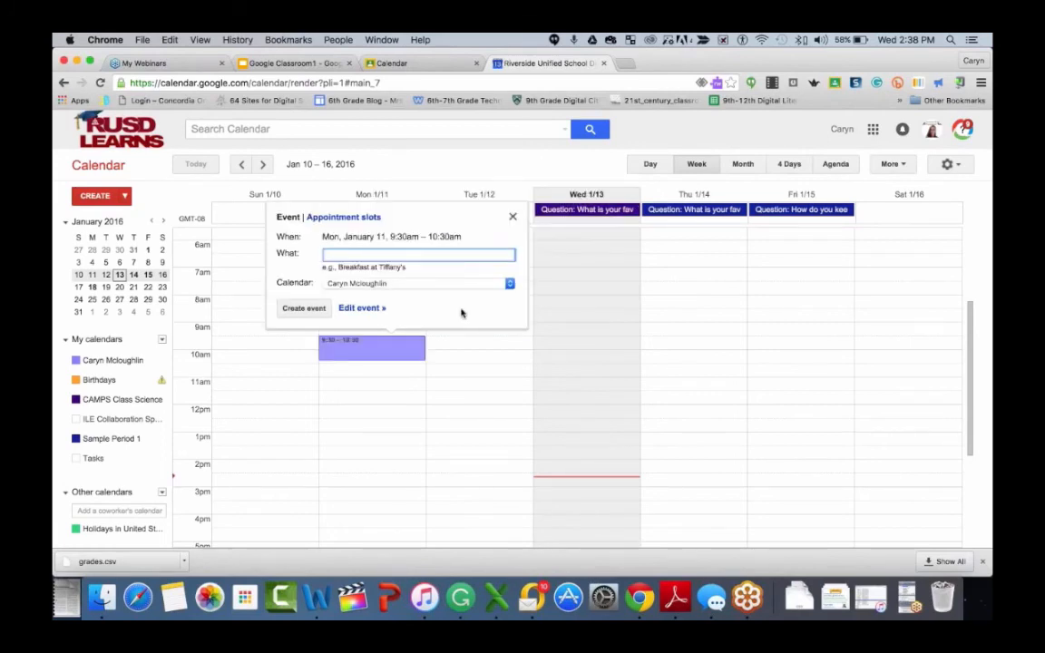
{"action": "left_click", "coordinate": [898, 212]}
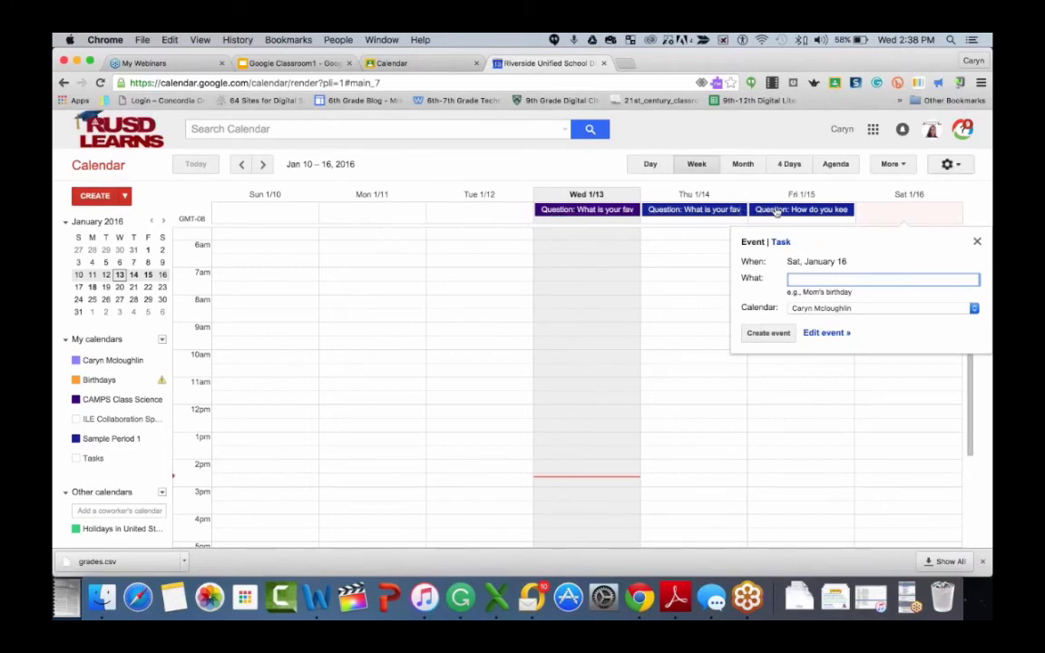
- Share the Sample Period 1 calendar with others, make it public, save and confirm the change
{"action": "left_click", "coordinate": [943, 166]}
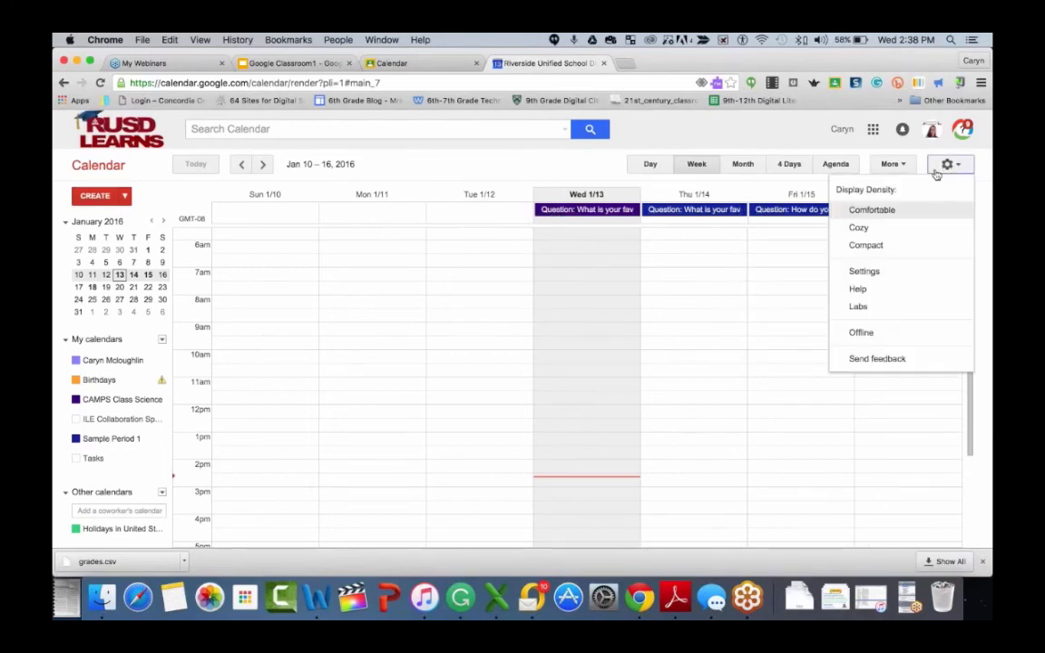
{"action": "left_click", "coordinate": [885, 272]}
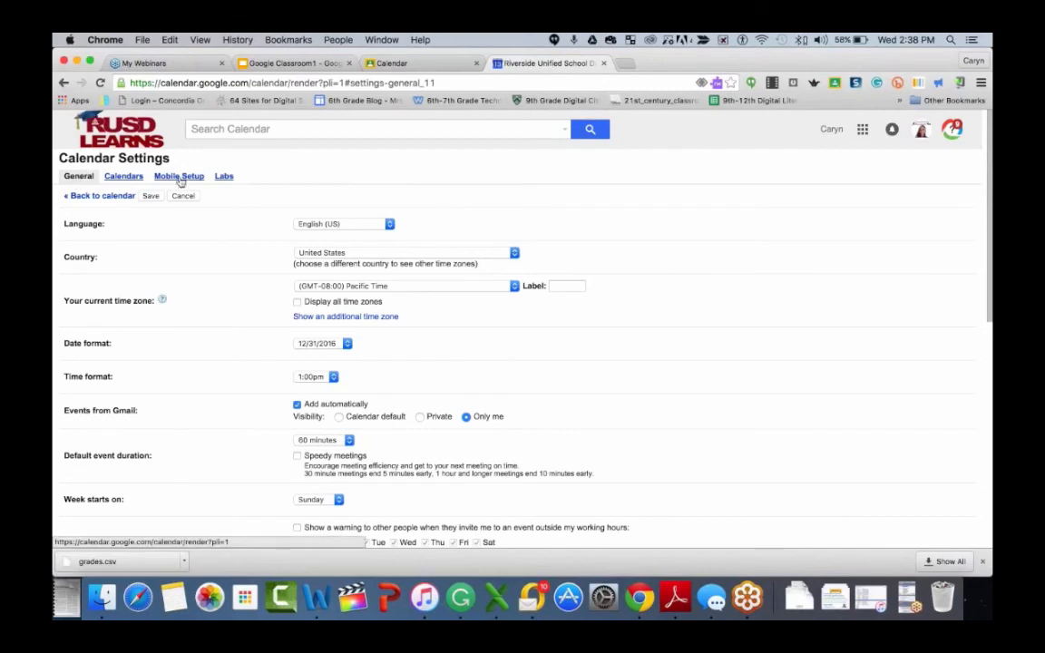
{"action": "left_click", "coordinate": [117, 179]}
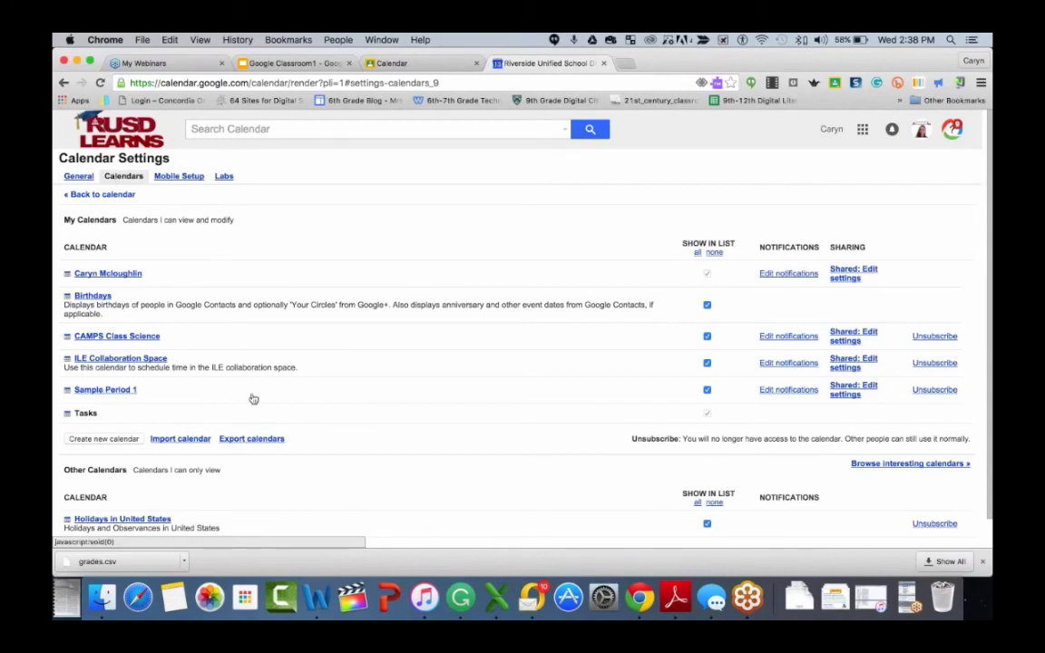
{"action": "left_click", "coordinate": [853, 391]}
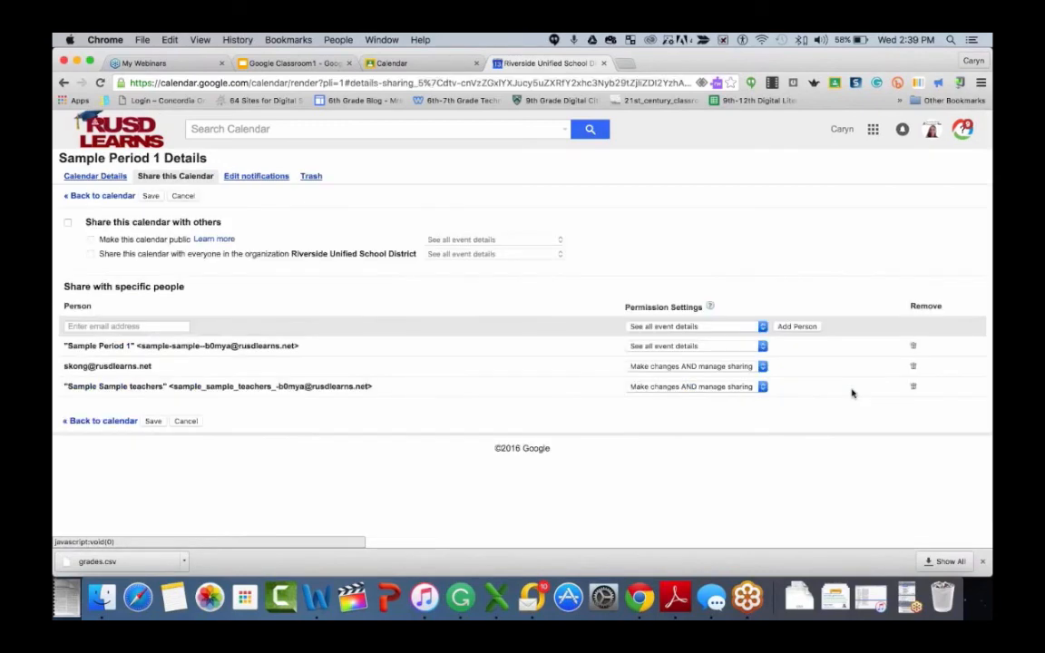
{"action": "left_click", "coordinate": [68, 224]}
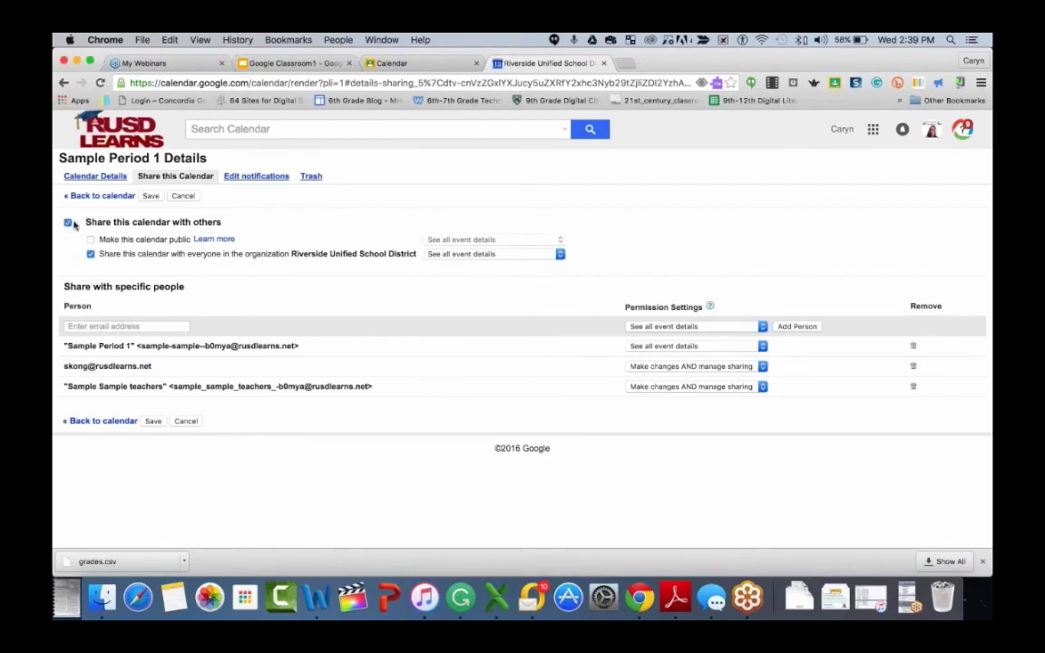
{"action": "left_click", "coordinate": [91, 239]}
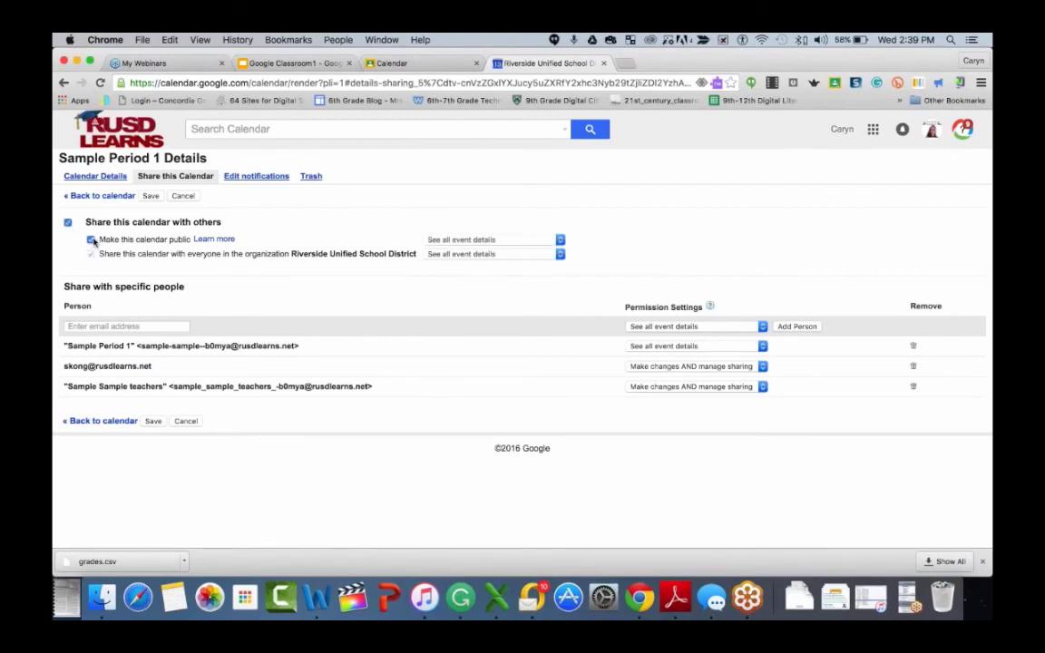
{"action": "left_click", "coordinate": [151, 196]}
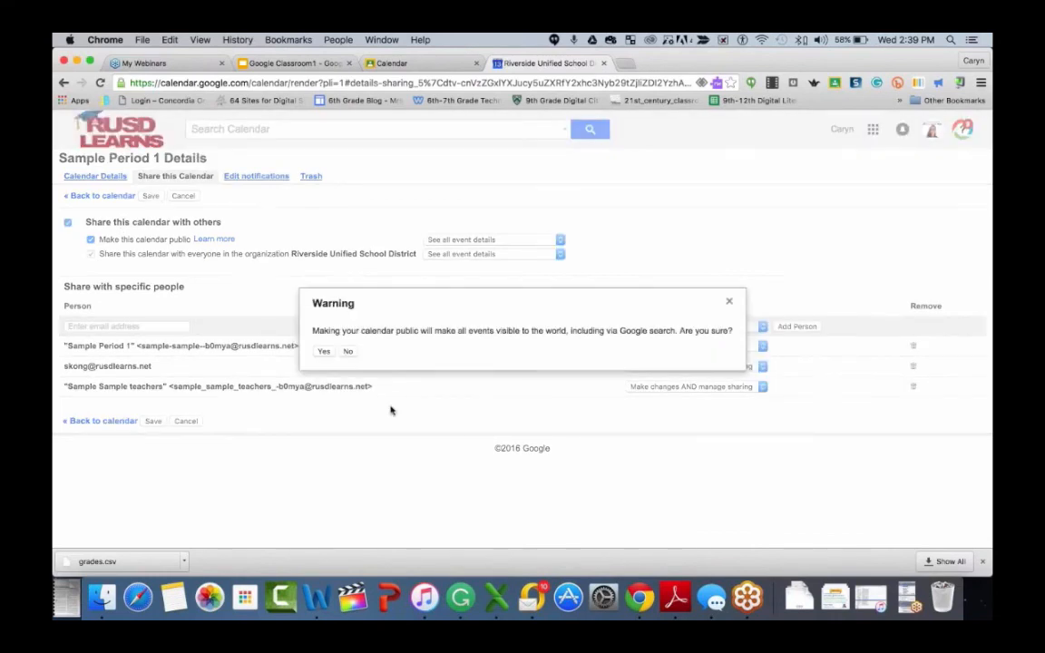
{"action": "left_click", "coordinate": [322, 352]}
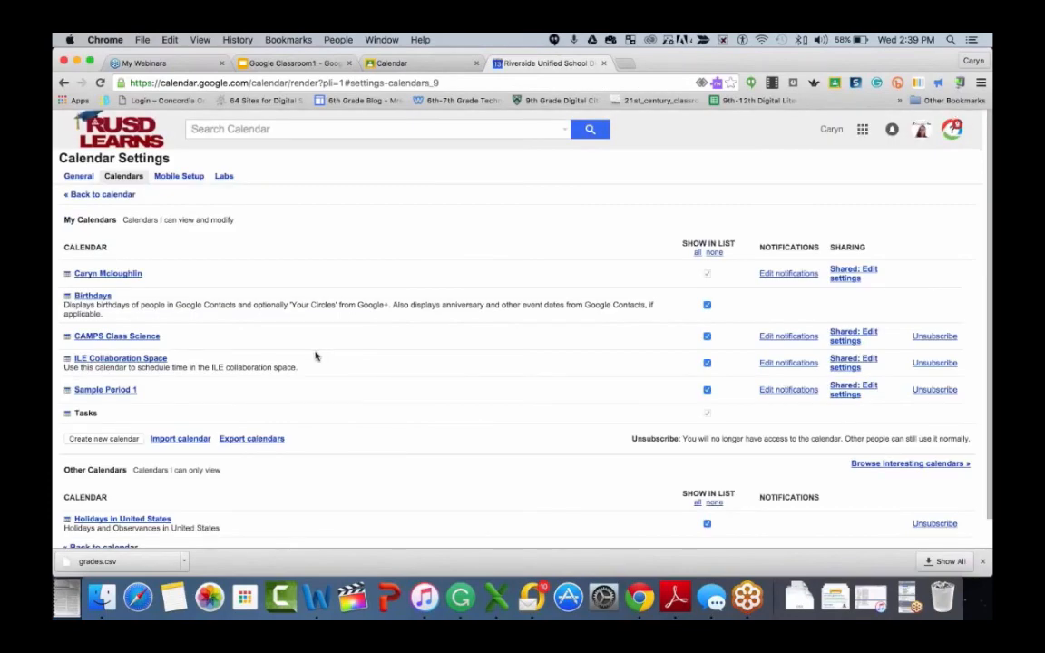
- Open the Sample Period 1 calendar's details and select its HTML calendar address link
{"action": "left_click", "coordinate": [105, 390]}
{"action": "scroll", "coordinate": [243, 376], "scroll_direction": "down", "scroll_amount": 2}
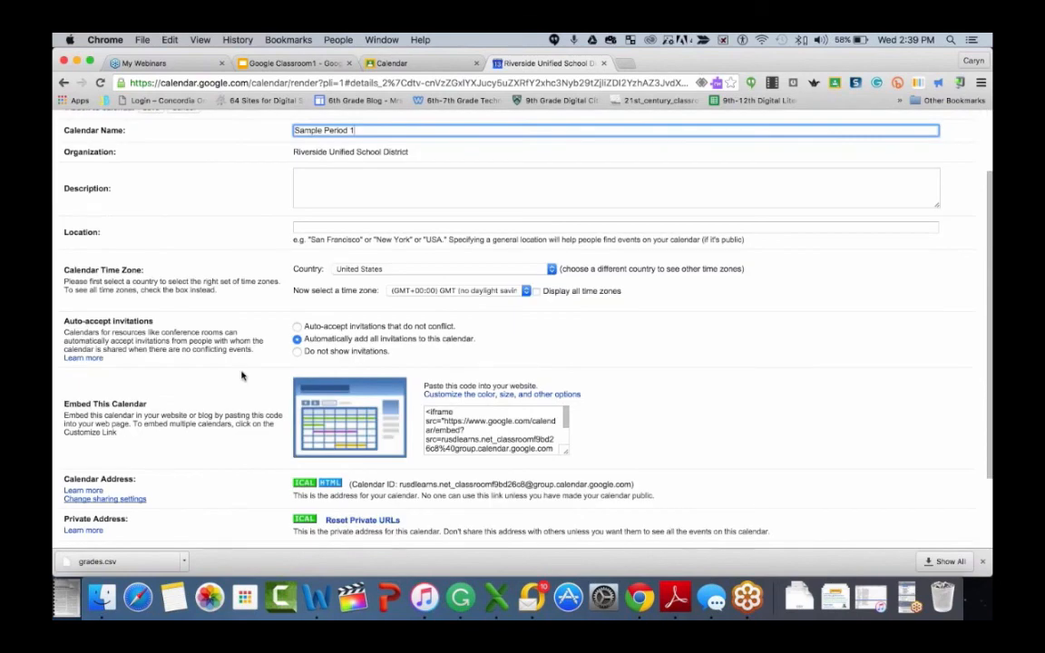
{"action": "scroll", "coordinate": [241, 376], "scroll_direction": "down", "scroll_amount": 2}
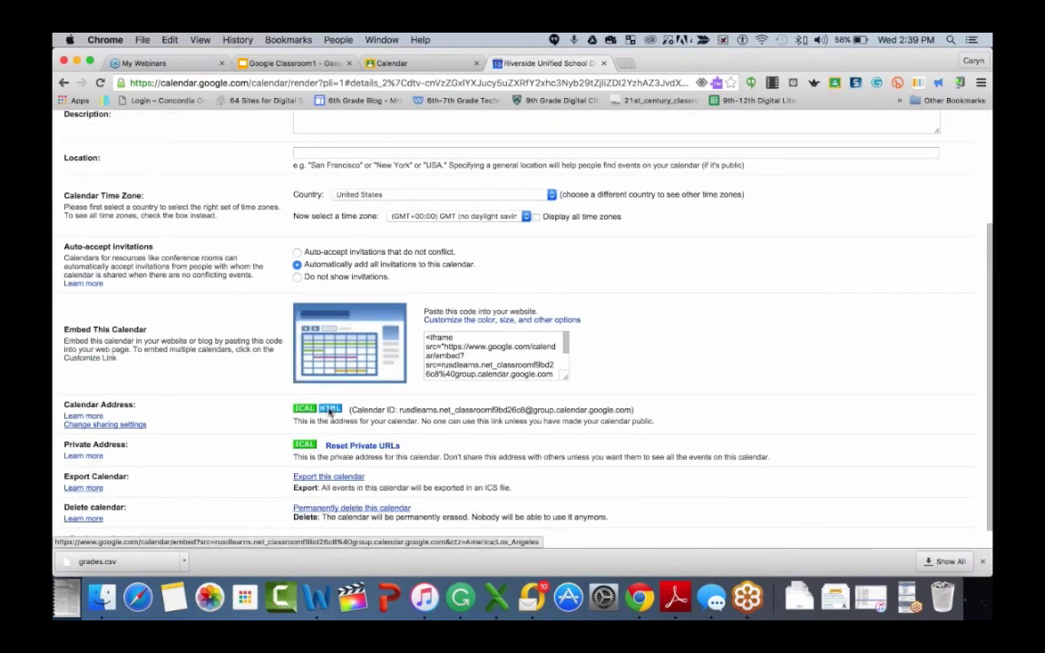
{"action": "left_click", "coordinate": [331, 410]}
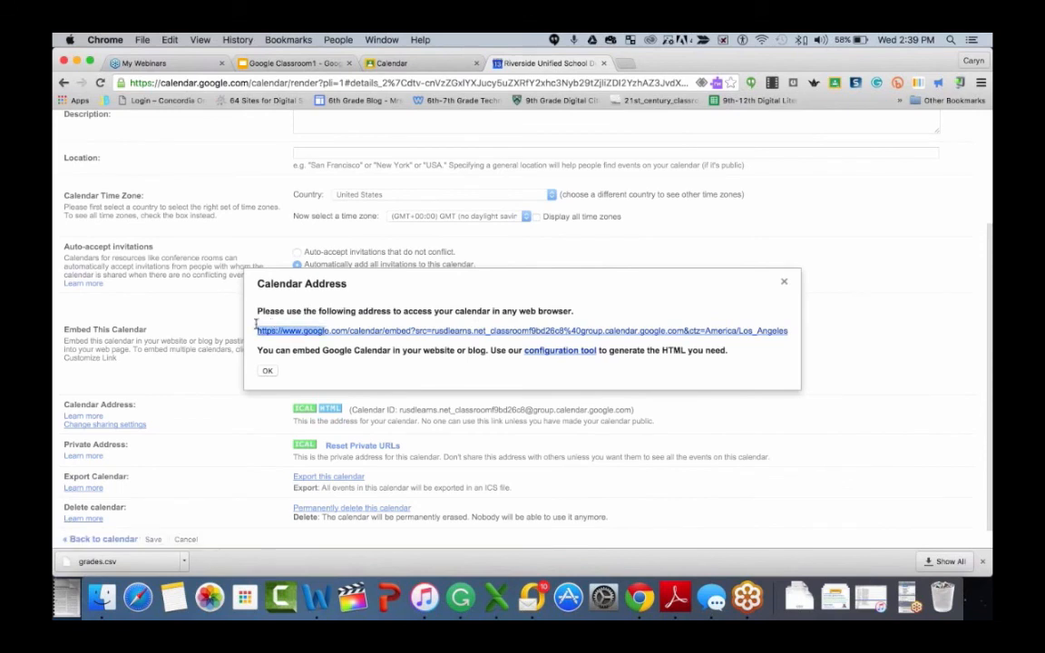
{"action": "triple_click", "coordinate": [258, 329]}
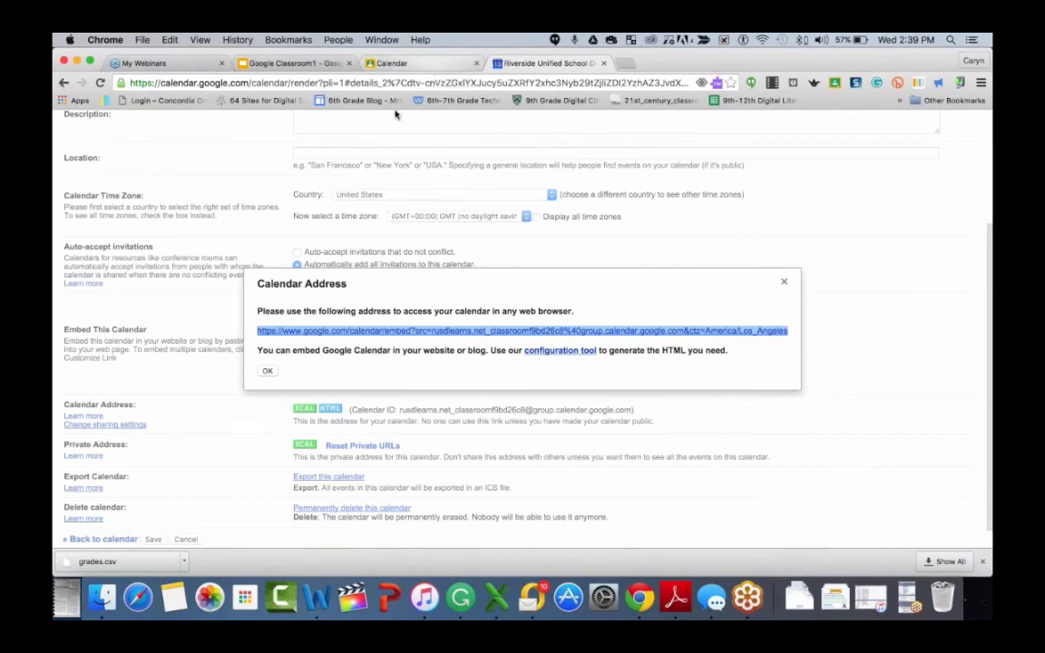
- Switch back to the Google Classroom1 slide presentation and advance through the slides from Student View to Group Assignments
{"action": "left_click", "coordinate": [394, 63]}
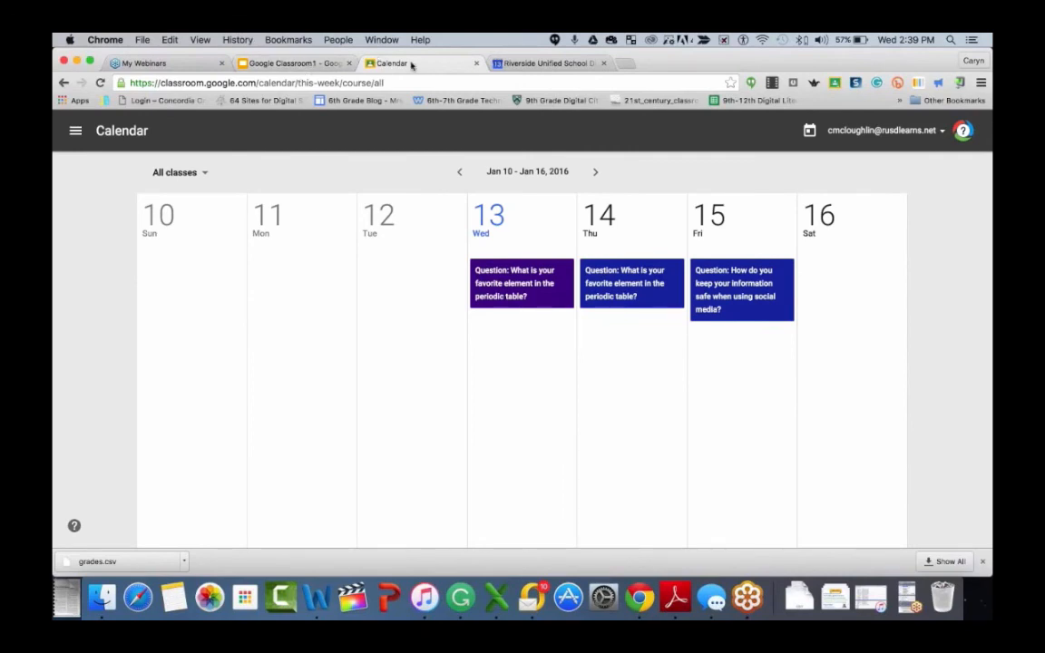
{"action": "left_click", "coordinate": [290, 63]}
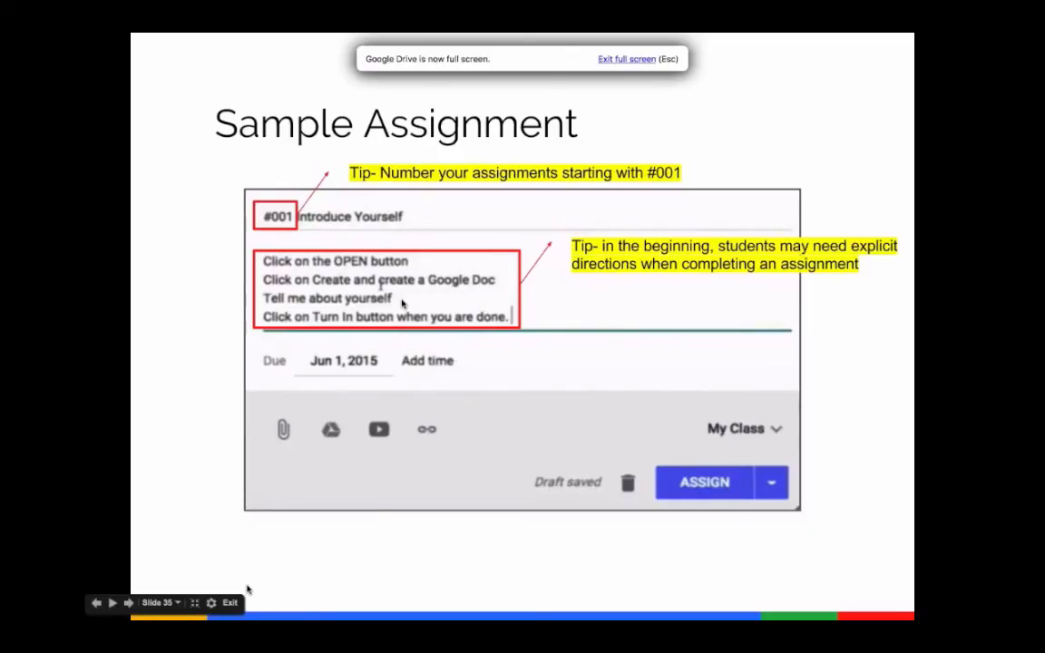
{"action": "left_click", "coordinate": [129, 604]}
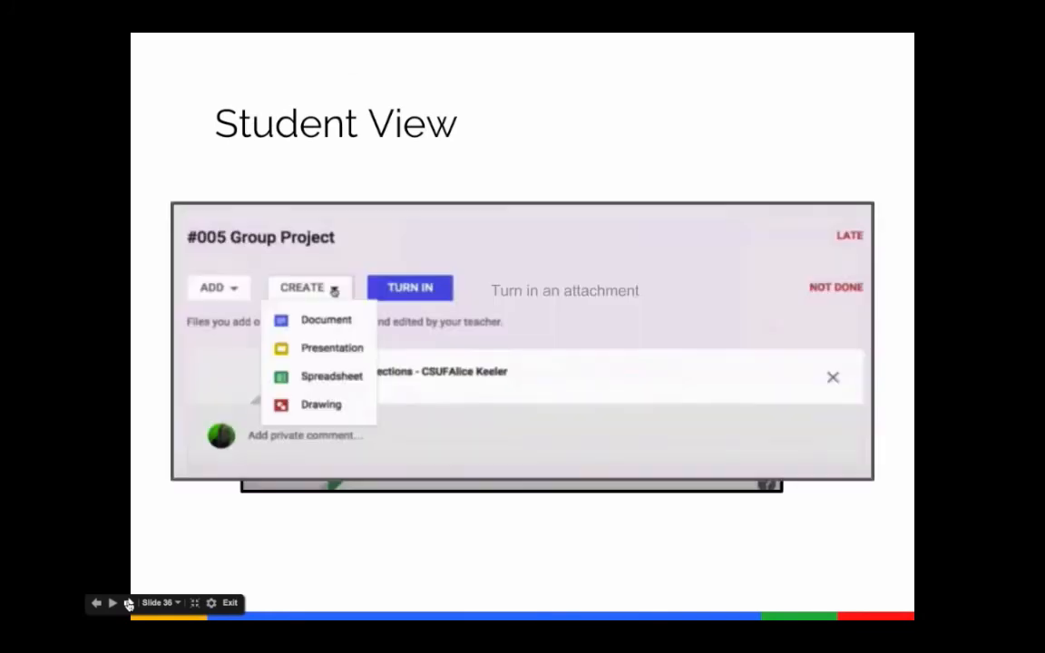
{"action": "left_click", "coordinate": [129, 604]}
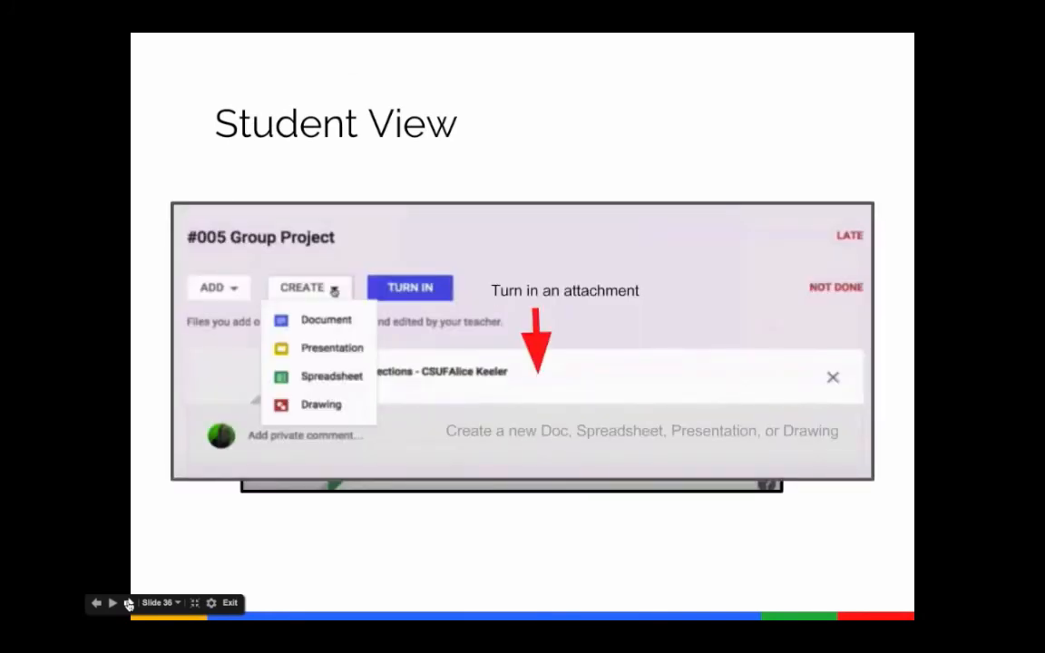
{"action": "left_click", "coordinate": [128, 604]}
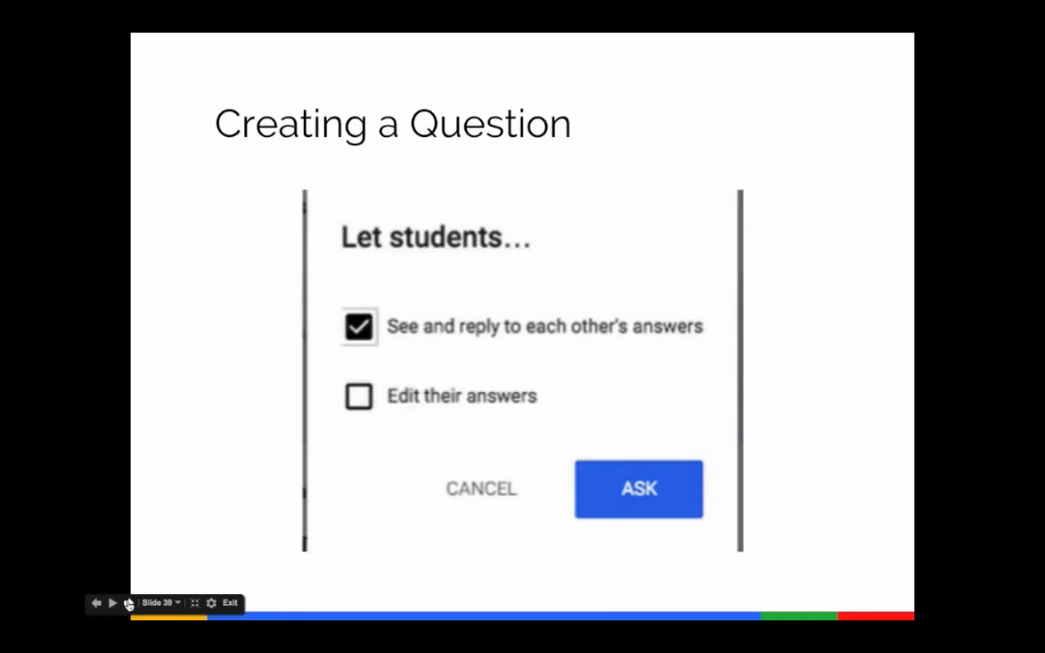
{"action": "left_click", "coordinate": [129, 605]}
{"action": "left_click", "coordinate": [129, 604]}
{"action": "left_click", "coordinate": [129, 604]}
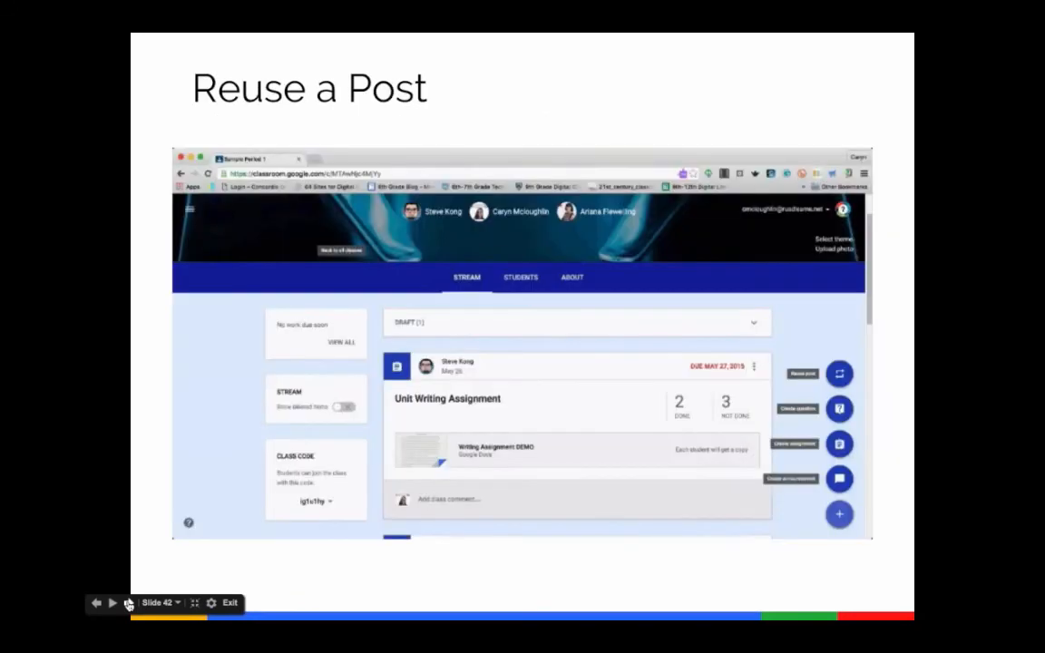
{"action": "left_click", "coordinate": [129, 604]}
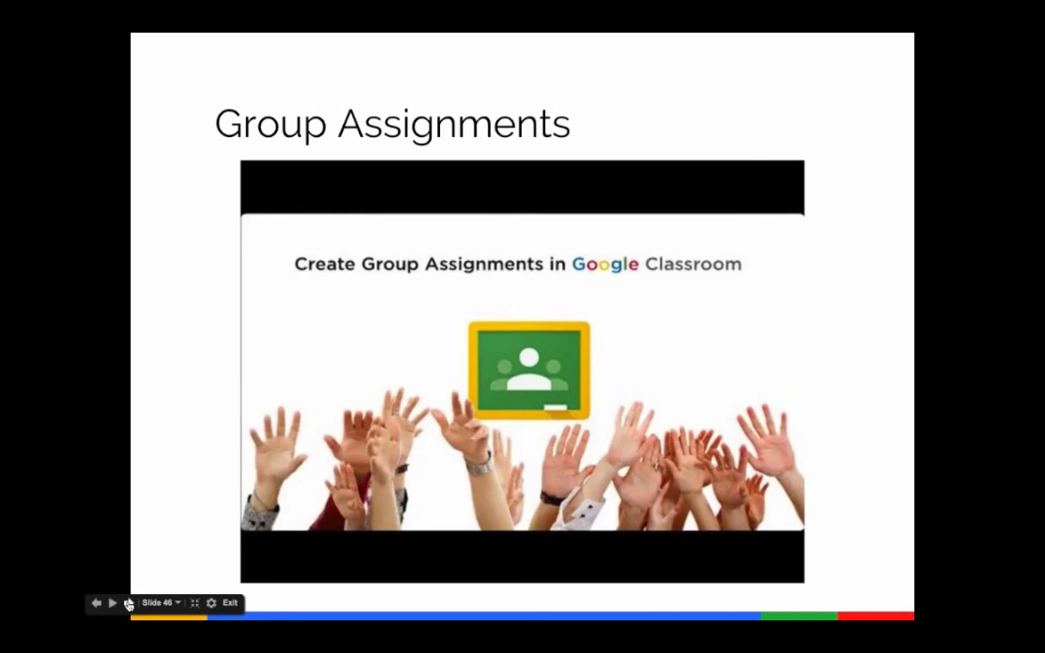
{"action": "left_click", "coordinate": [129, 604]}
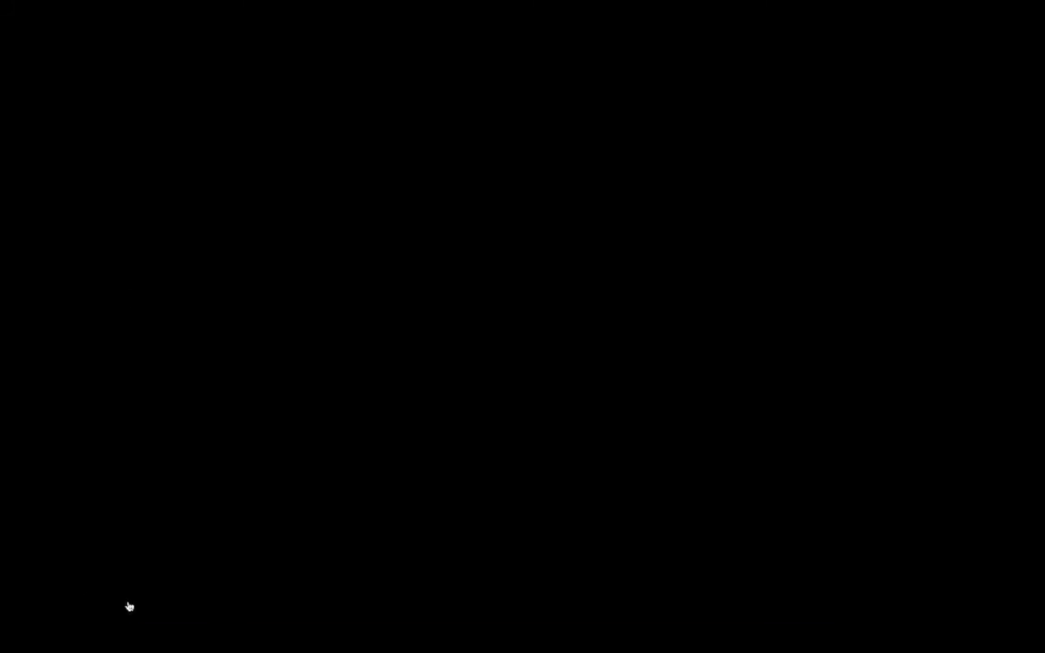